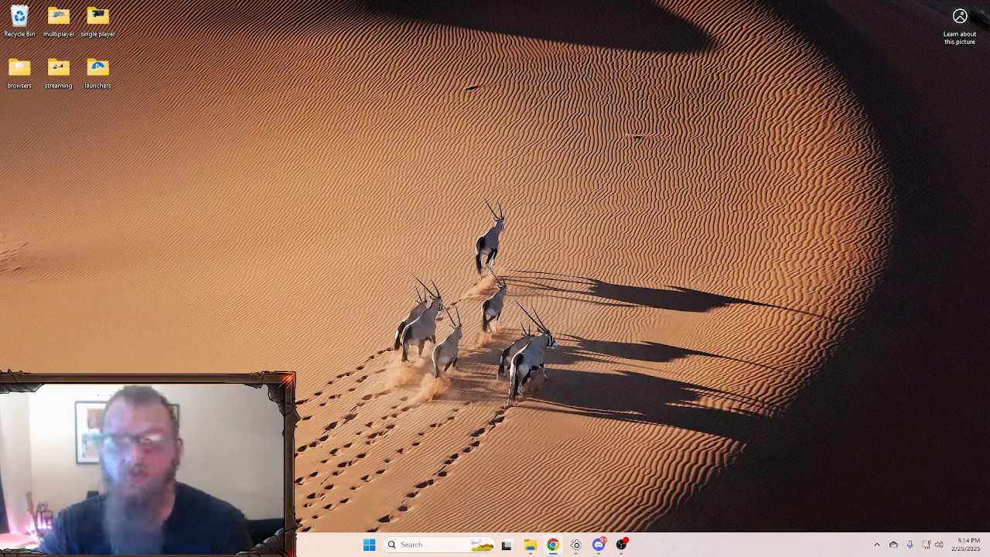
{"action": "left_click_drag", "start_coordinate": [988, 116], "coordinate": [417, 50]}
{"action": "double_click", "coordinate": [437, 44]}
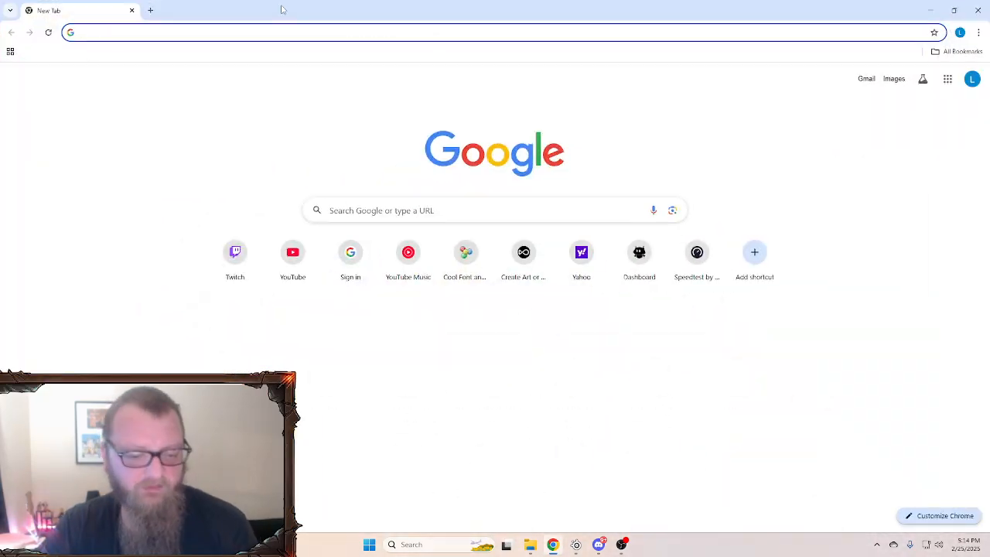
{"action": "type", "text": "https://gemini.google.com/"}
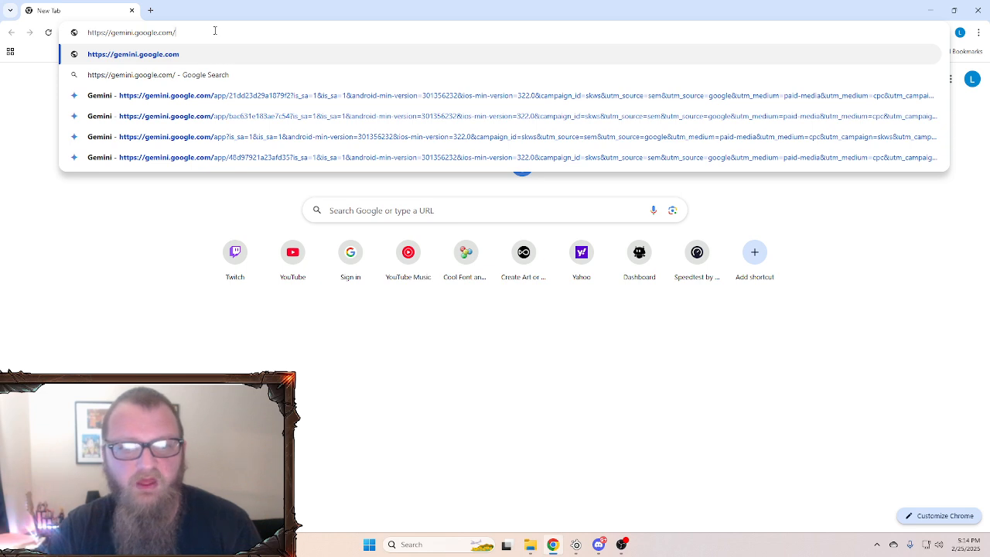
{"action": "key", "text": "Return"}
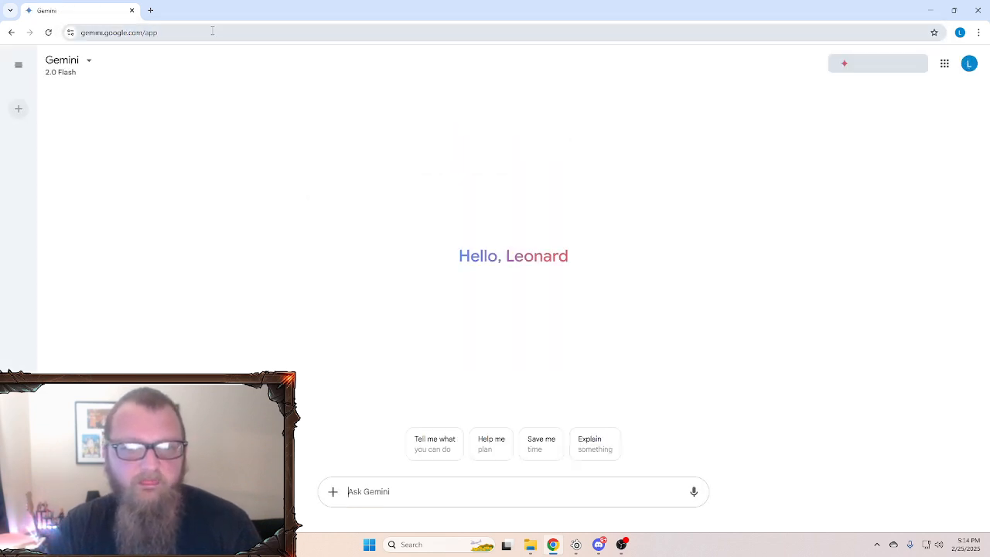
Step: Ask Gemini with the prompt "generate image of a white tiger anime style"
{"action": "left_click", "coordinate": [416, 489]}
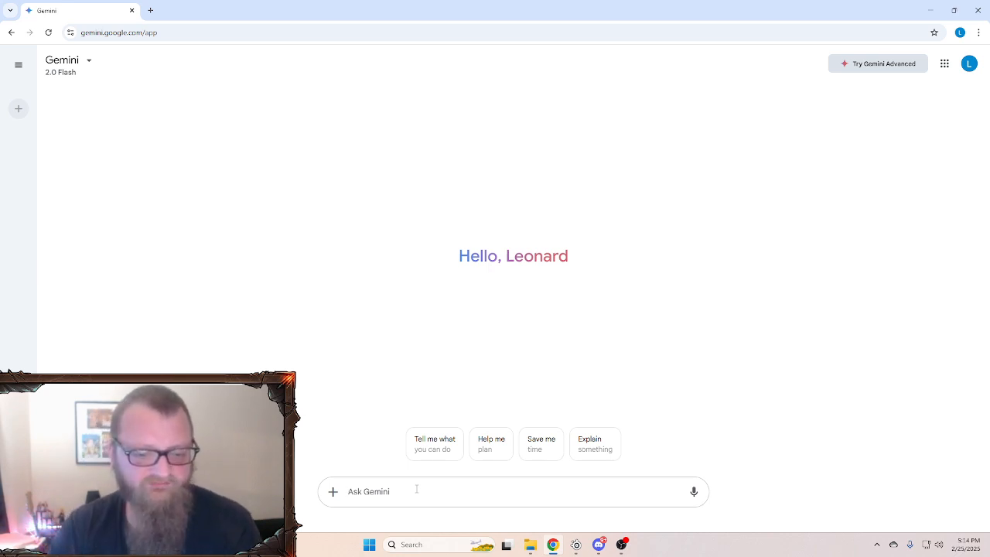
{"action": "type", "text": "gener"}
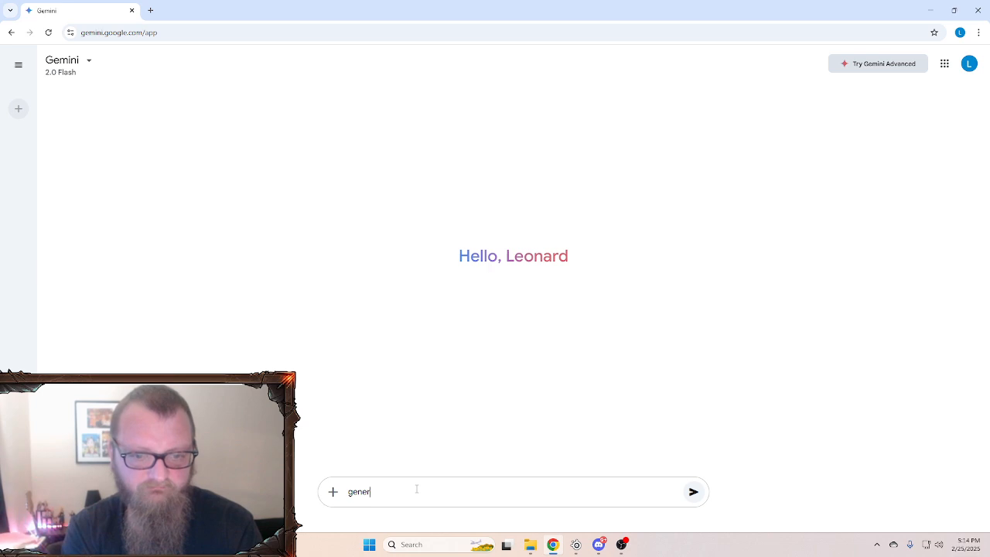
{"action": "type", "text": "ate image"}
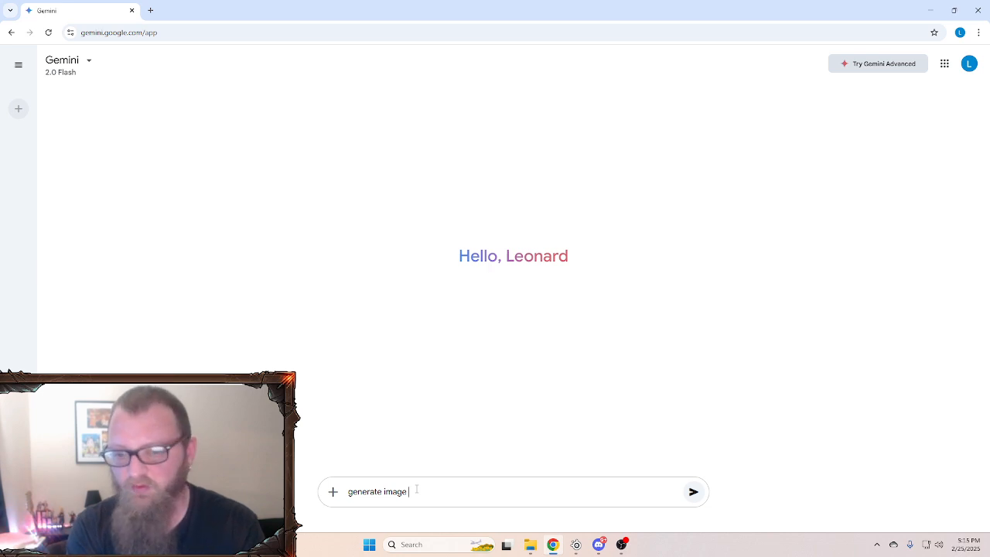
{"action": "type", "text": " of a wh"}
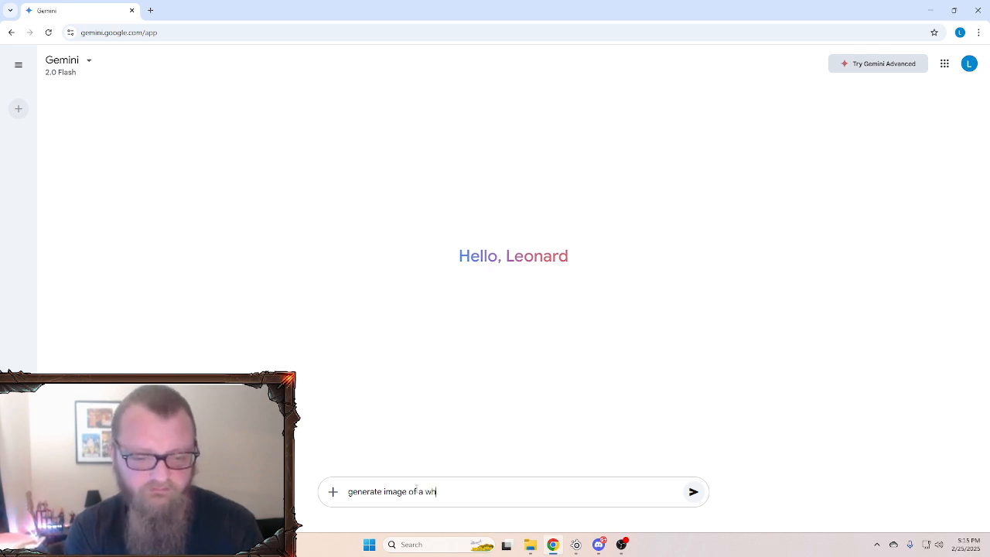
{"action": "type", "text": "ite tiger"}
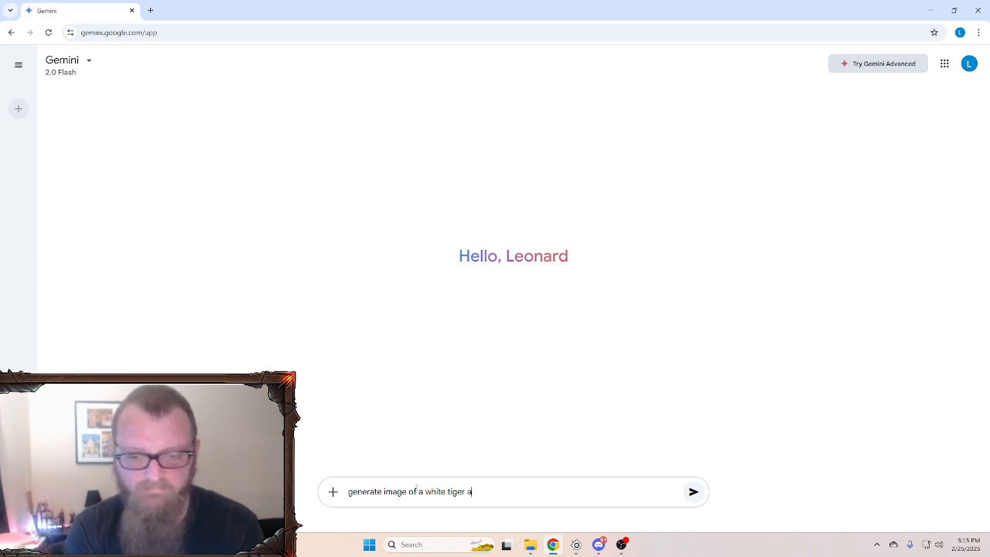
{"action": "type", "text": "anime"}
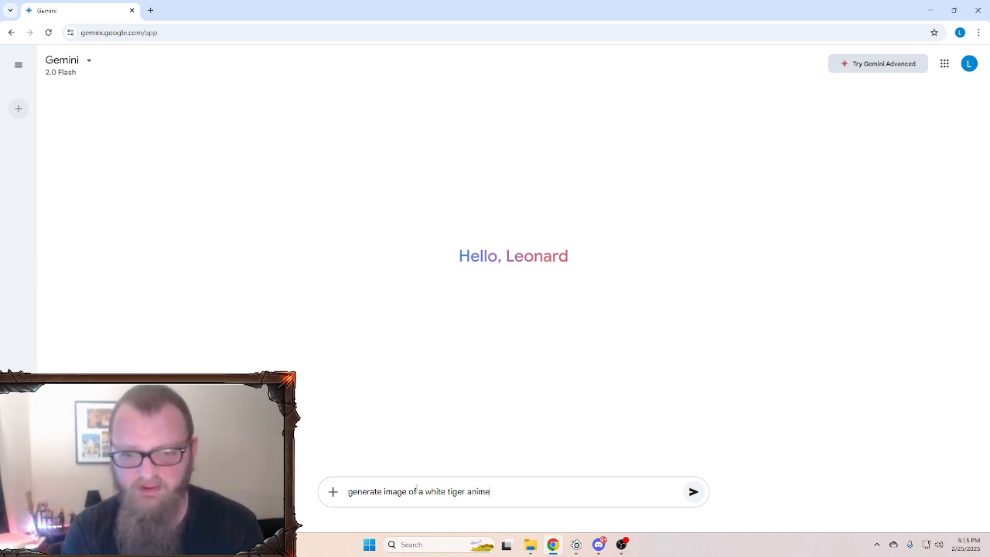
{"action": "type", "text": " style"}
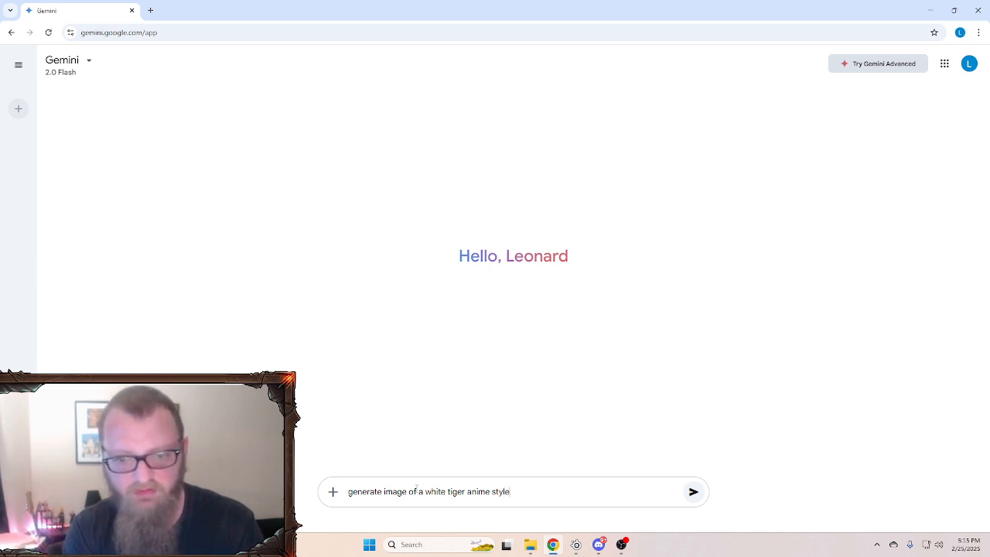
{"action": "key", "text": "Return"}
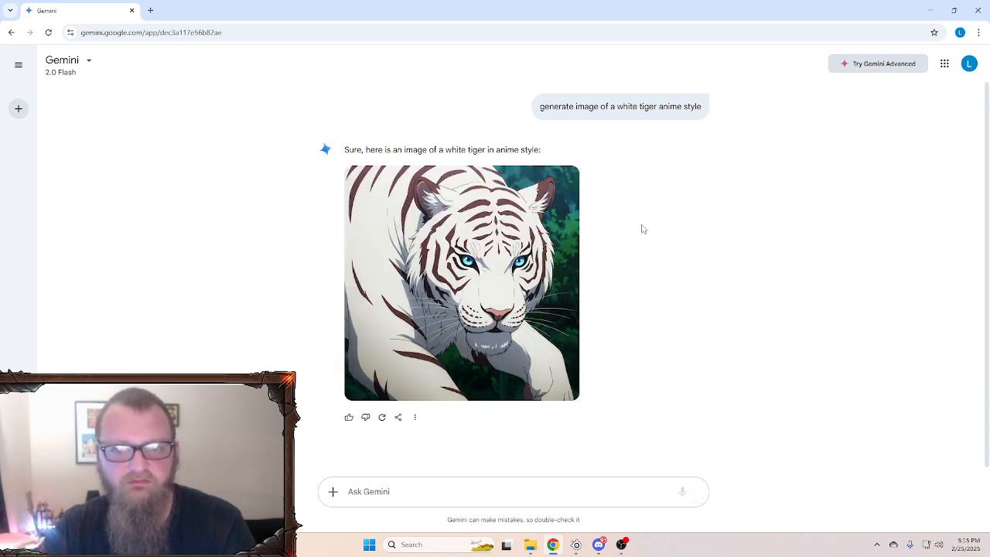
Step: Reuse the previous prompt with "anime" replaced by "dnd" and submit "generate image of a white tiger dnd style"
{"action": "mouse_move", "coordinate": [565, 182]}
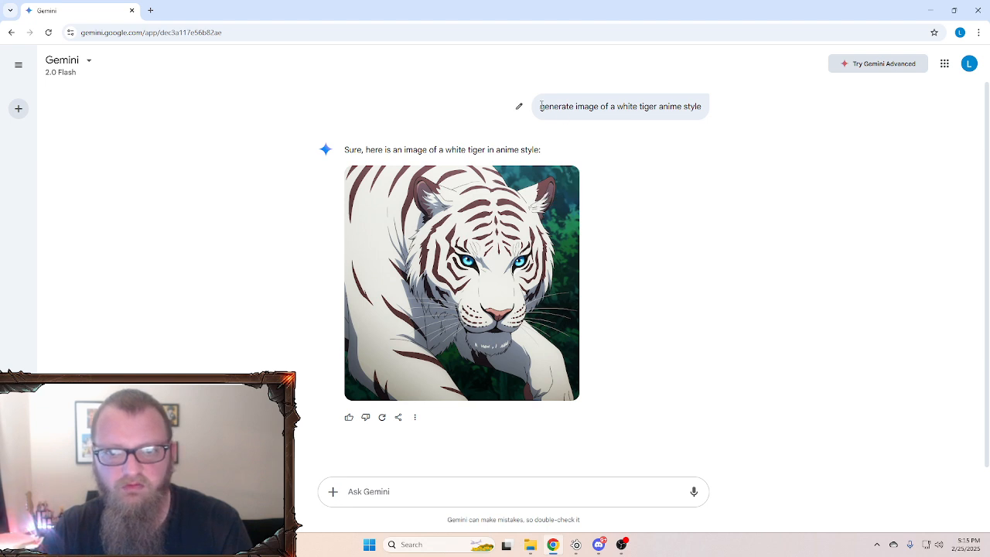
{"action": "left_click_drag", "start_coordinate": [539, 106], "coordinate": [705, 113]}
{"action": "key", "text": "ctrl+c"}
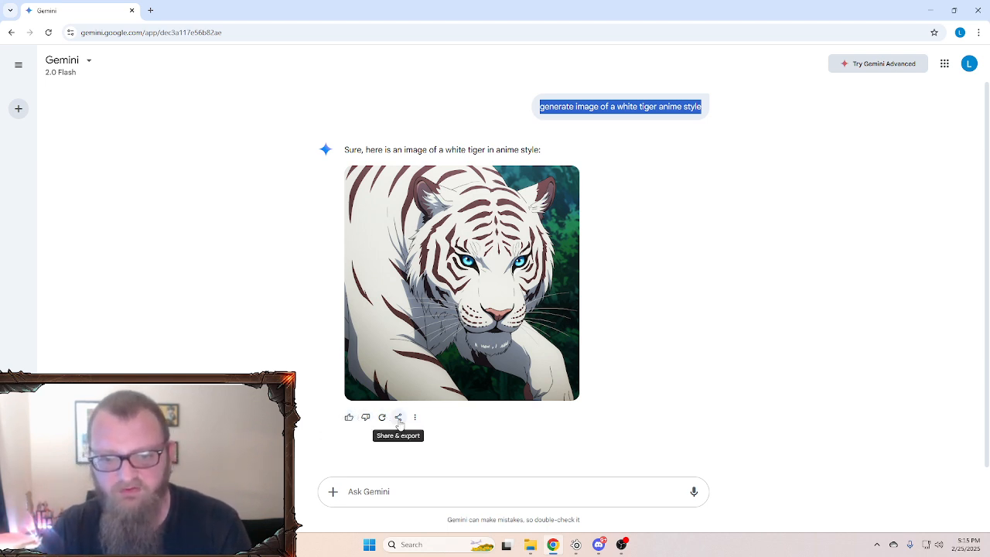
{"action": "left_click", "coordinate": [381, 495]}
{"action": "key", "text": "ctrl+v"}
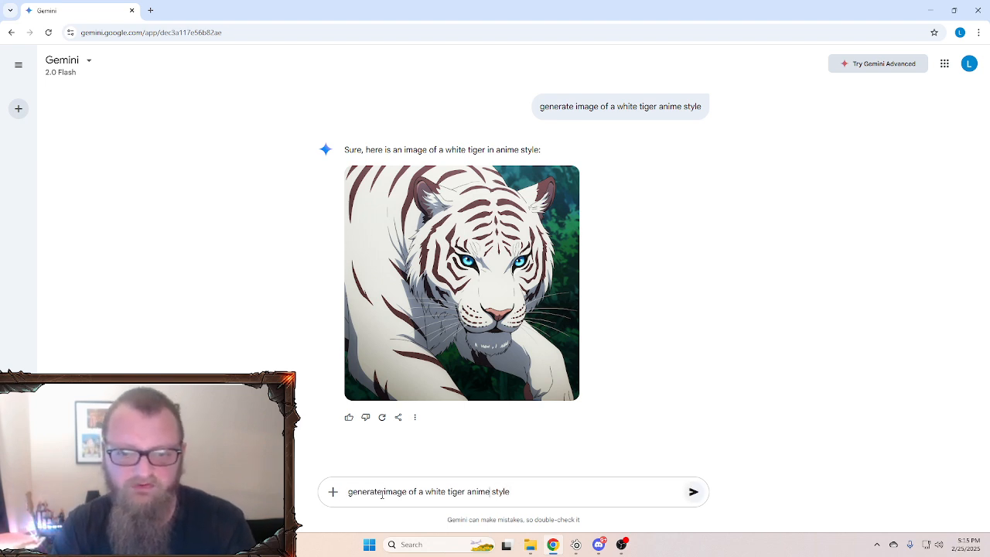
{"action": "key", "text": "BackSpace"}
{"action": "key", "text": "BackSpace"}
{"action": "key", "text": "BackSpace"}
{"action": "key", "text": "BackSpace"}
{"action": "key", "text": "BackSpace"}
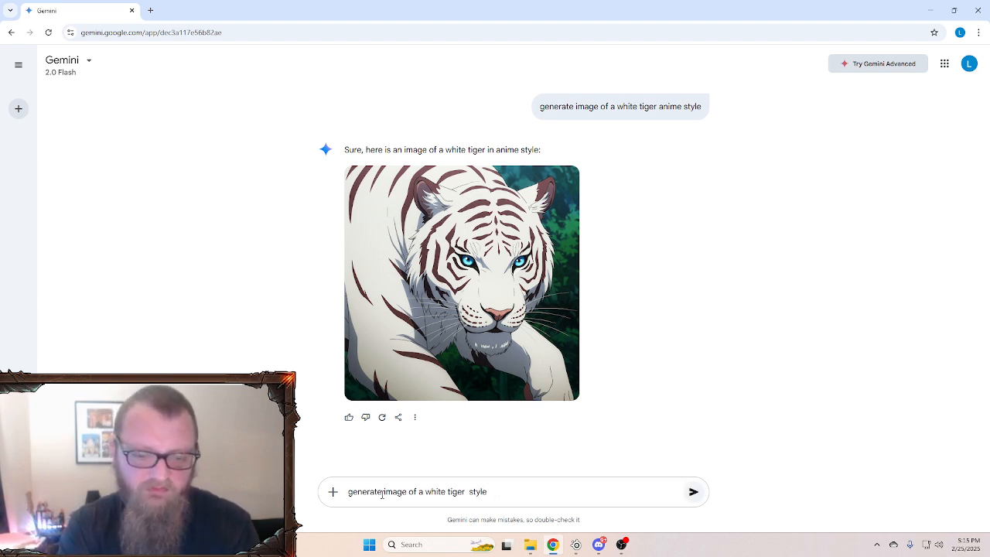
{"action": "type", "text": "dnd"}
{"action": "key", "text": "Return"}
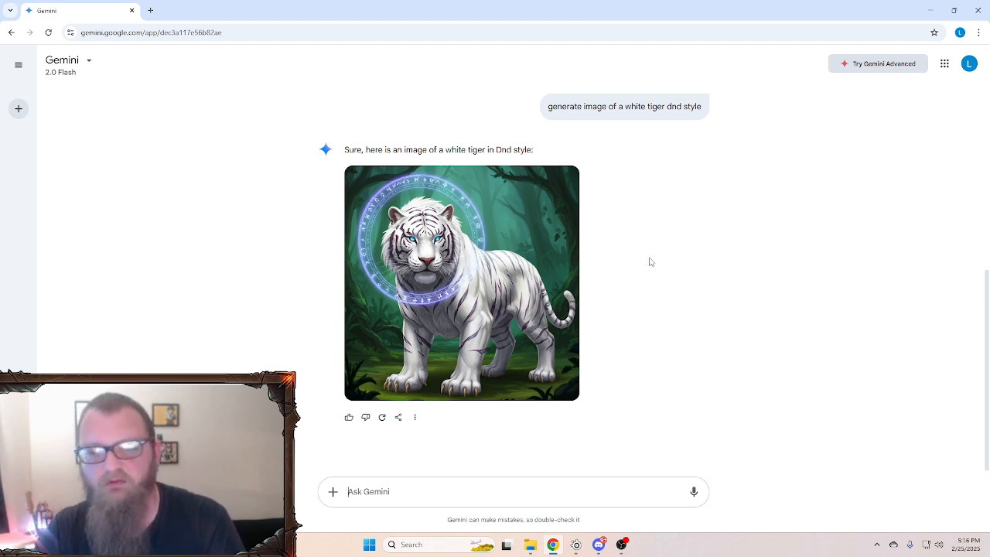
Step: Regenerate the dnd-style white tiger response and download the new image
{"action": "left_click_drag", "start_coordinate": [549, 106], "coordinate": [719, 116]}
{"action": "left_click", "coordinate": [382, 417]}
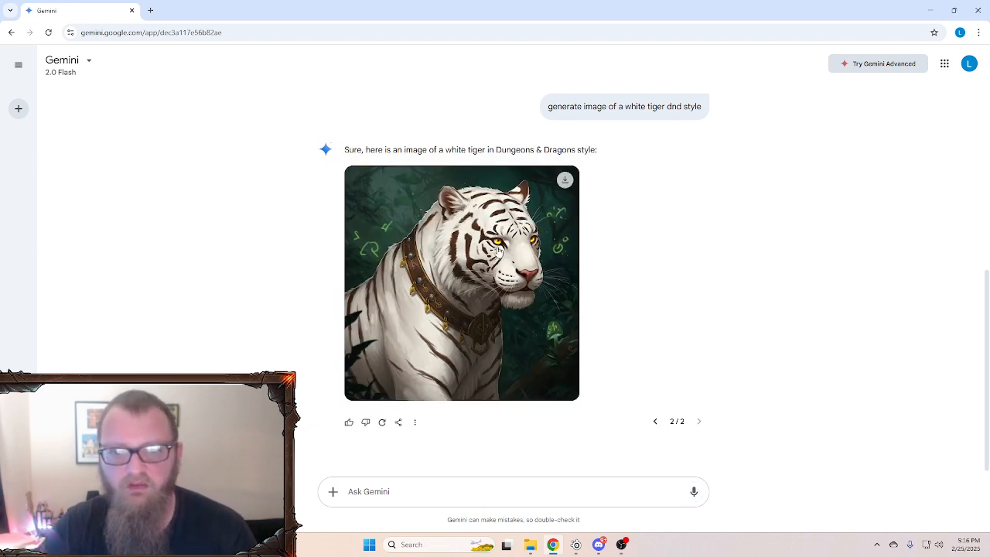
{"action": "left_click", "coordinate": [565, 180]}
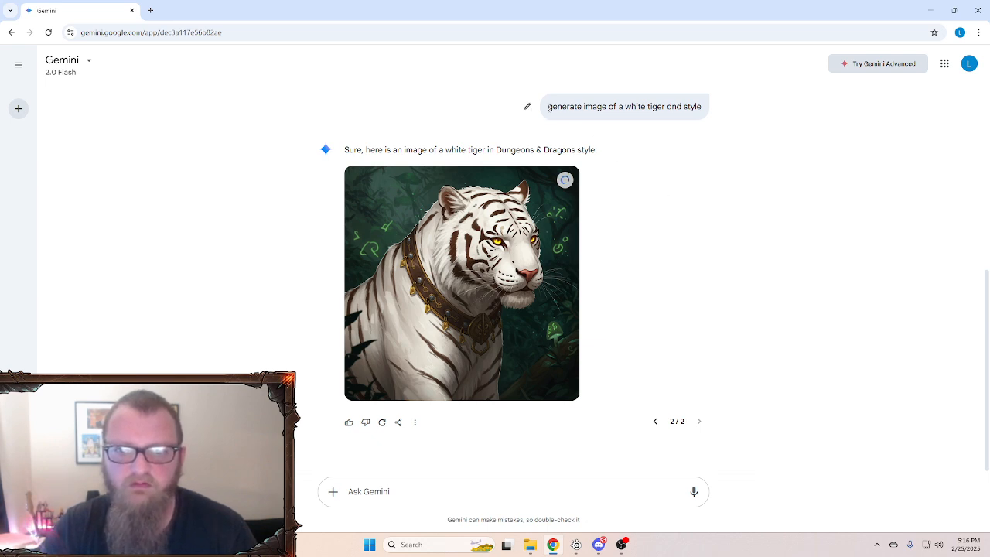
Step: Copy the prompt "generate image of a white tiger dnd style" and submit it again for another image
{"action": "left_click_drag", "start_coordinate": [548, 107], "coordinate": [707, 115]}
{"action": "right_click", "coordinate": [685, 105]}
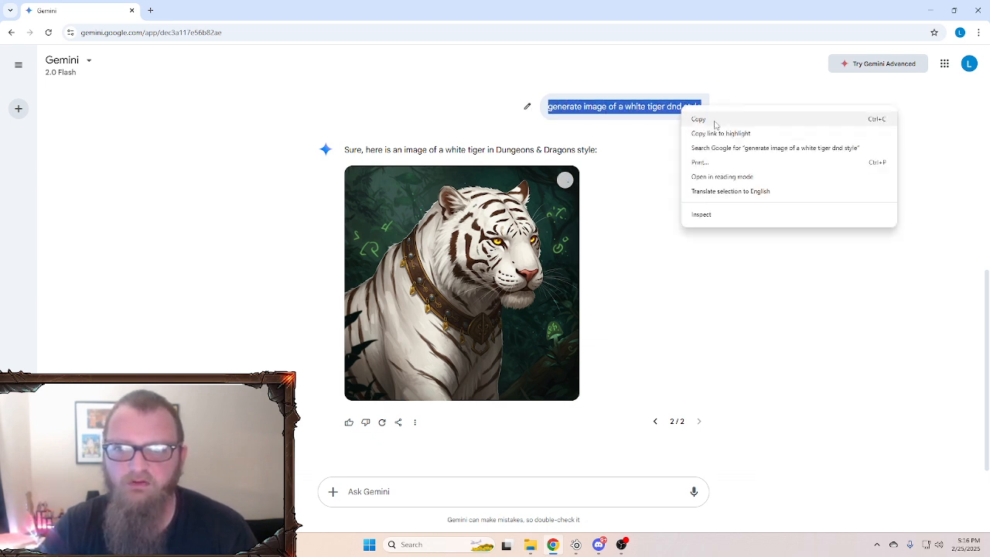
{"action": "left_click", "coordinate": [713, 119]}
{"action": "left_click", "coordinate": [409, 488]}
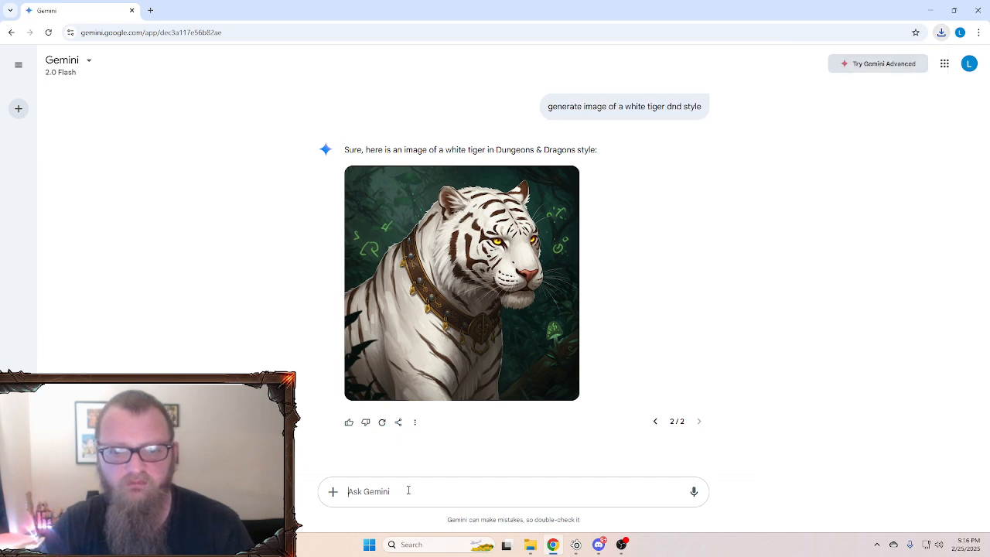
{"action": "key", "text": "ctrl+v"}
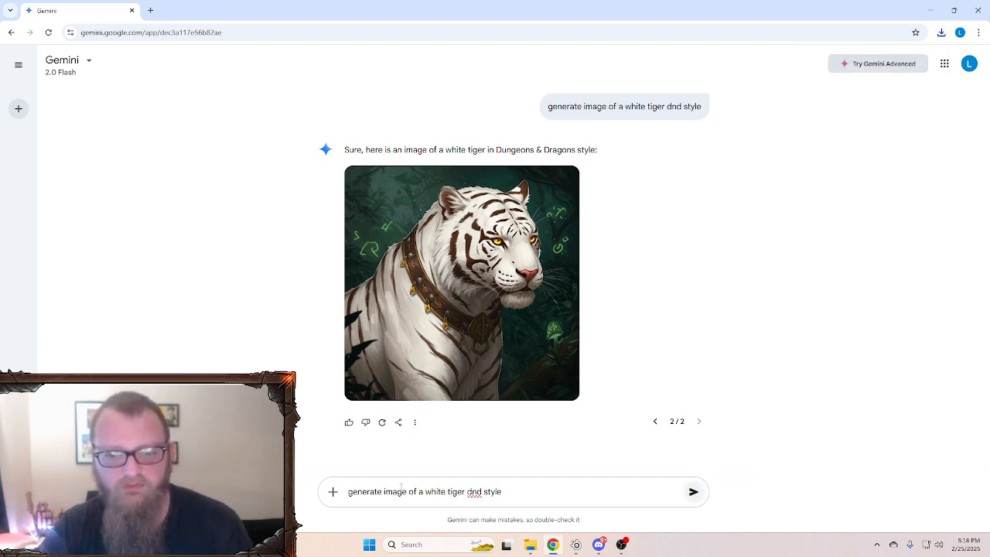
{"action": "key", "text": "Return"}
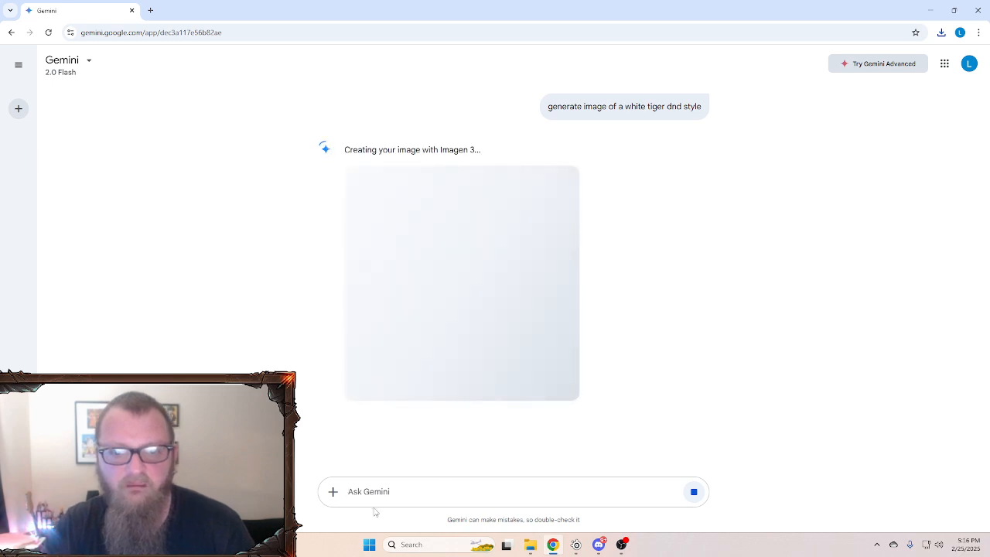
{"action": "key", "text": "ctrl+v"}
{"action": "key", "text": "Return"}
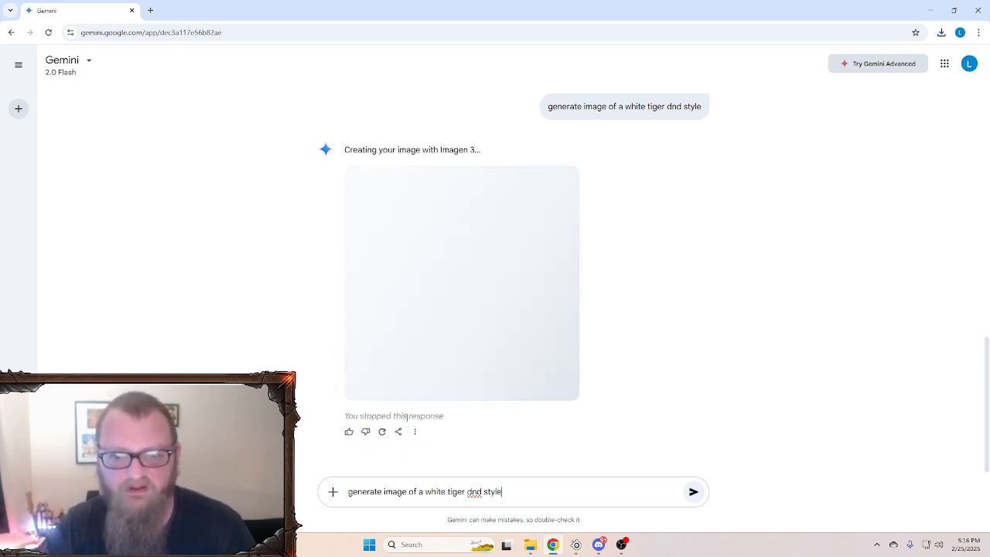
{"action": "left_click", "coordinate": [694, 493]}
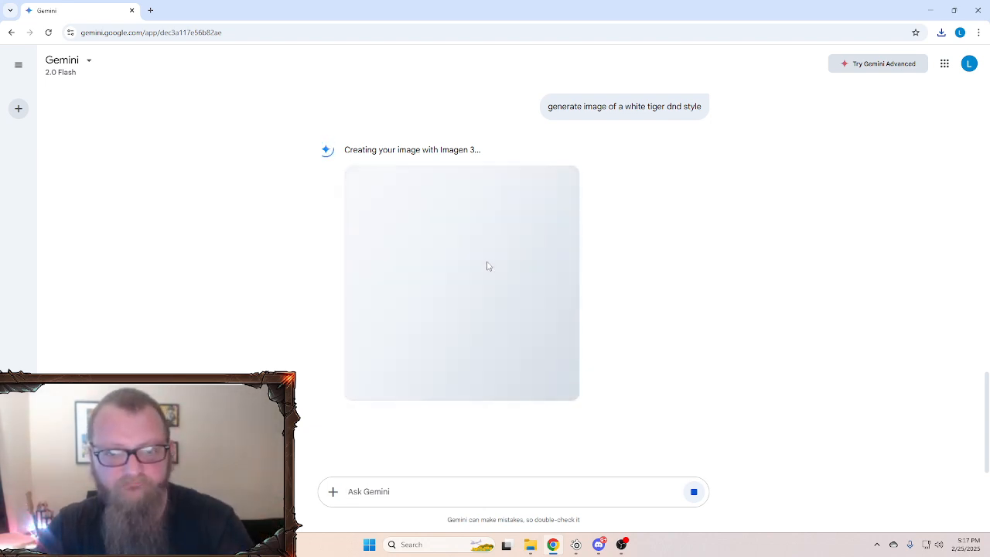
Step: Download the newly generated snarling white tiger image and check the saved images in the Downloads folder
{"action": "mouse_move", "coordinate": [548, 238]}
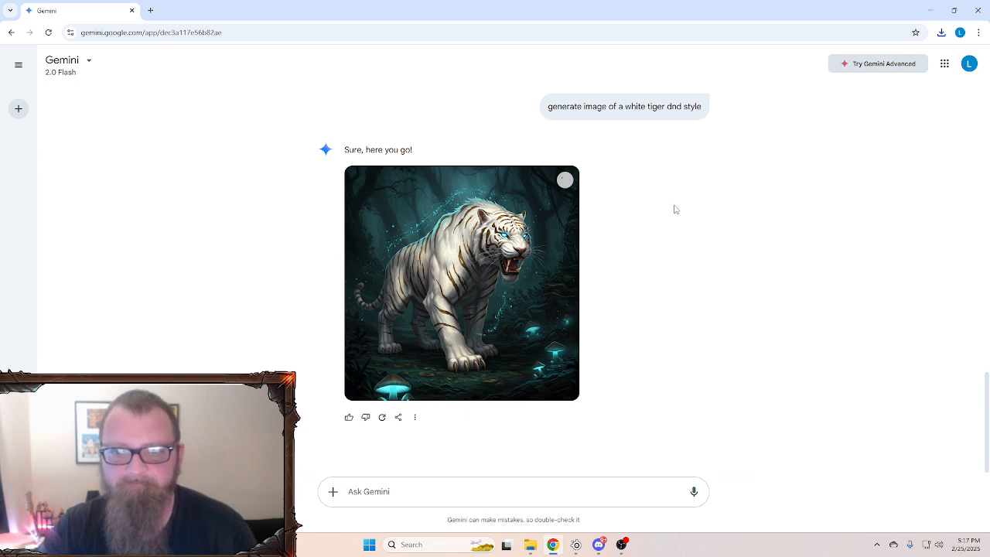
{"action": "left_click", "coordinate": [564, 181]}
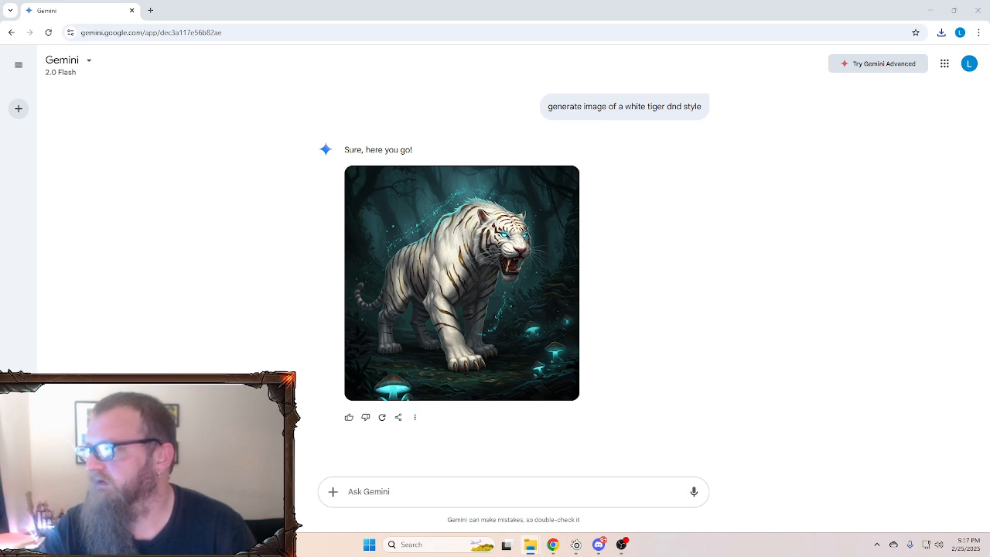
{"action": "left_click_drag", "start_coordinate": [989, 203], "coordinate": [491, 125]}
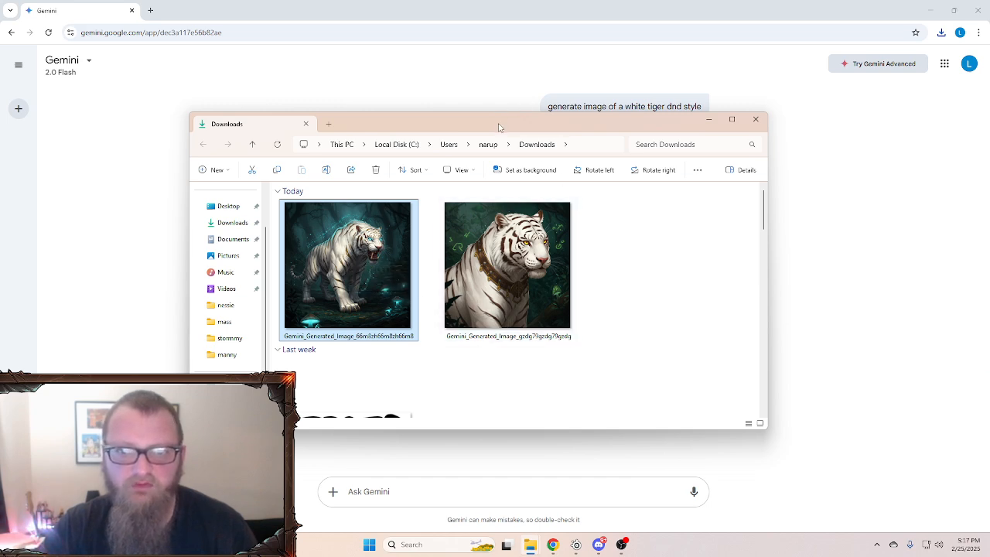
{"action": "left_click_drag", "start_coordinate": [499, 128], "coordinate": [989, 132]}
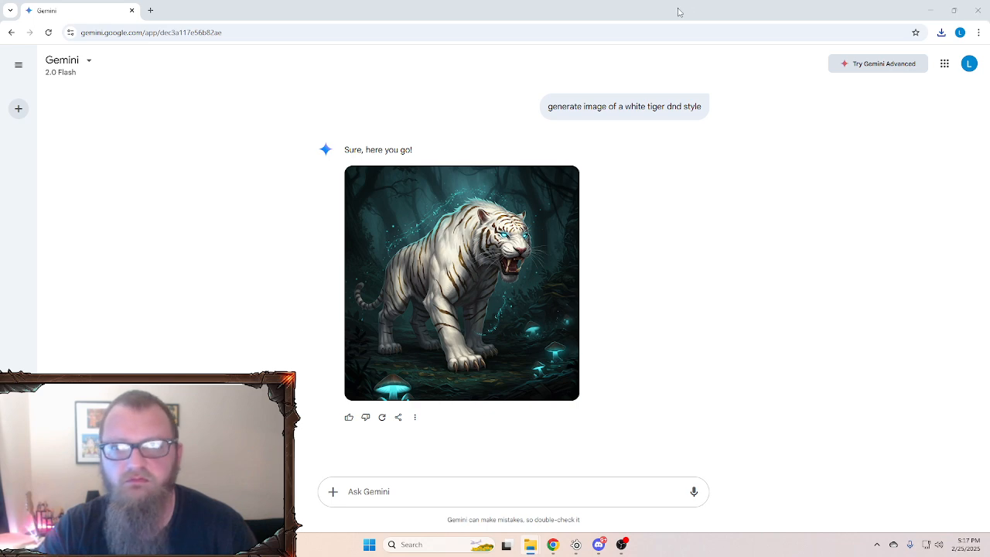
Step: Clear the browser off this desktop, open Microsoft Store, dismiss its loading pop-up and maximize the store window
{"action": "left_click_drag", "start_coordinate": [678, 9], "coordinate": [989, 147]}
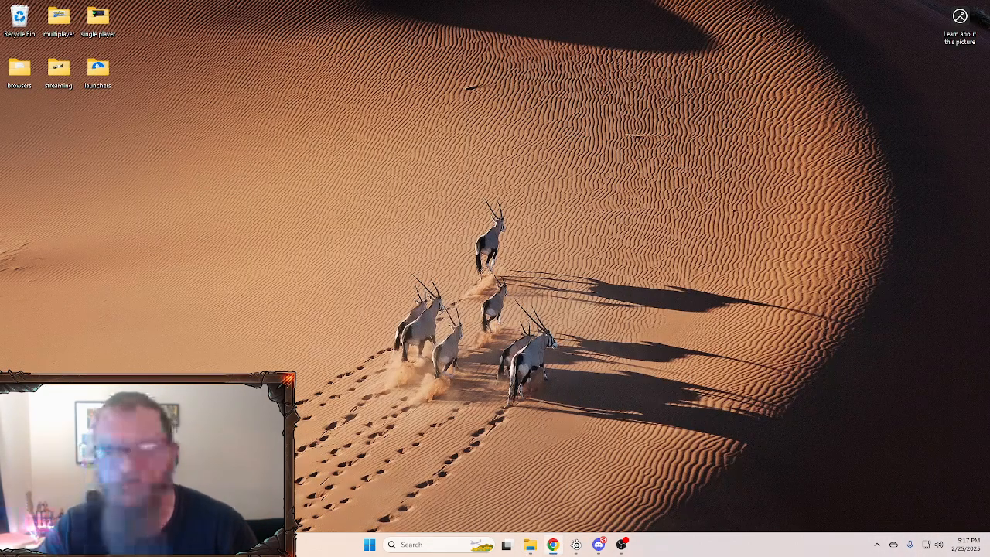
{"action": "left_click", "coordinate": [408, 546]}
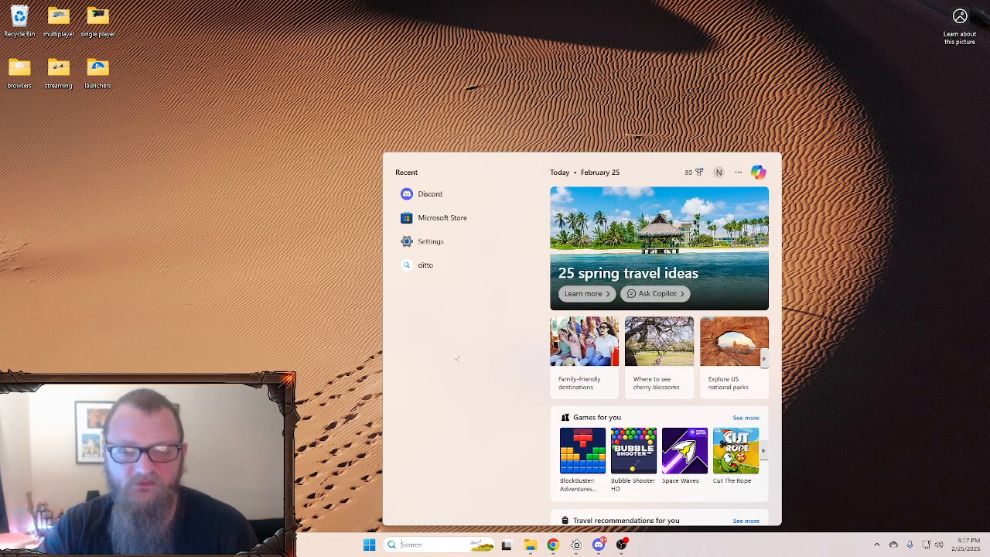
{"action": "left_click", "coordinate": [460, 224]}
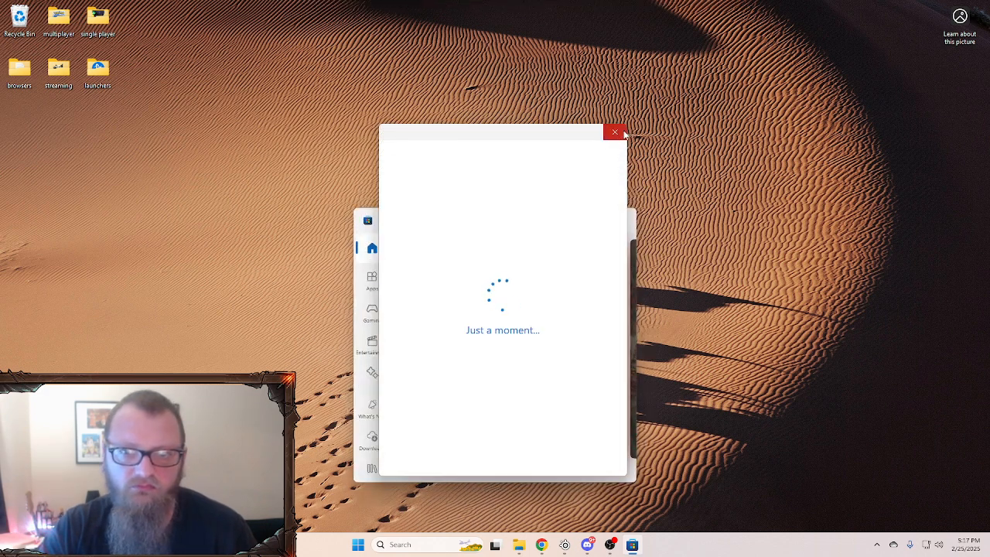
{"action": "left_click", "coordinate": [623, 134]}
{"action": "left_click", "coordinate": [594, 221]}
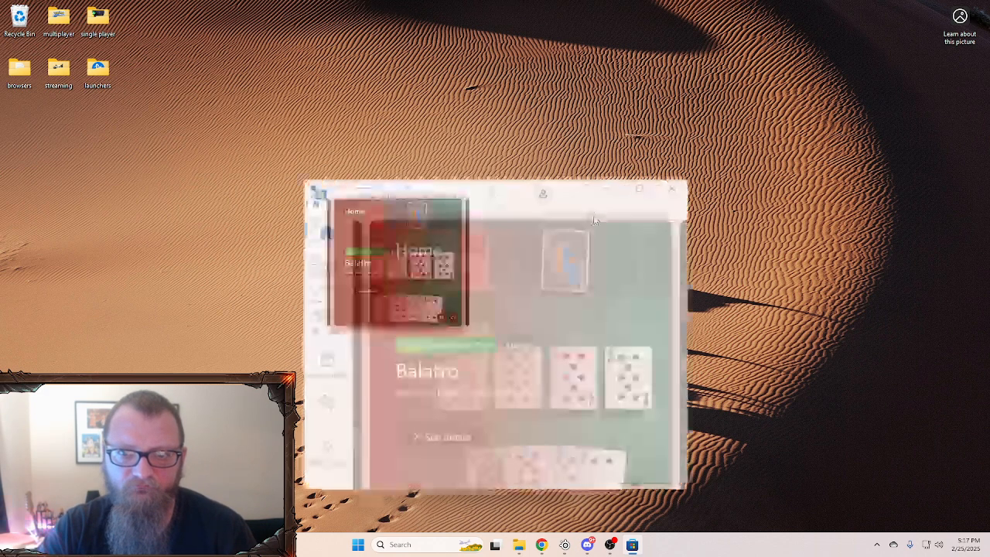
Step: Search Microsoft Store for "gimp"
{"action": "left_click", "coordinate": [418, 13]}
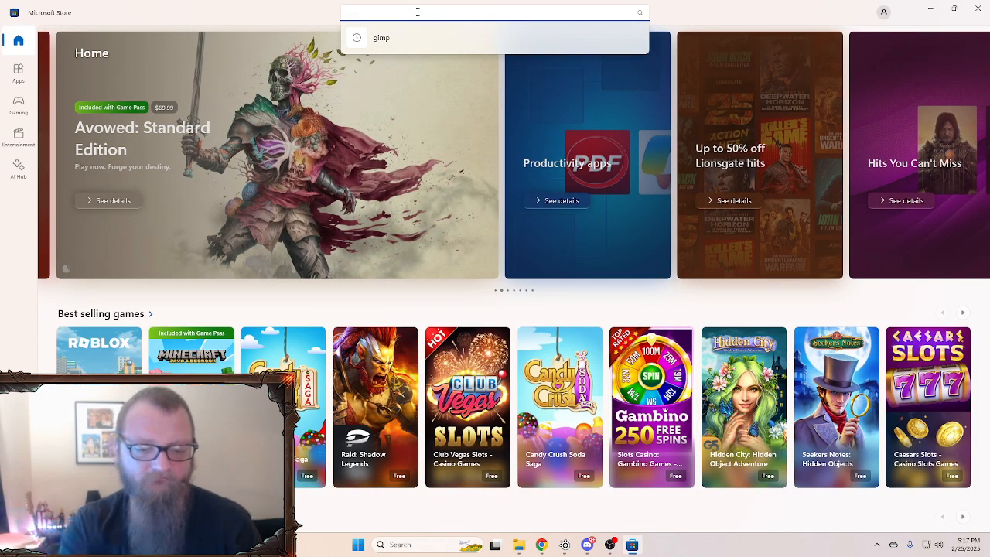
{"action": "key", "text": "Return"}
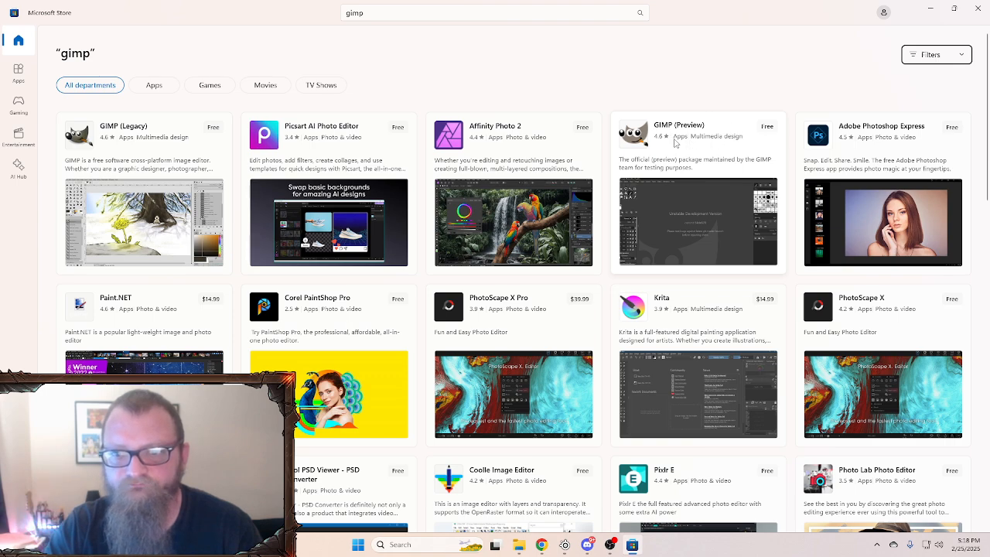
{"action": "mouse_move", "coordinate": [740, 177]}
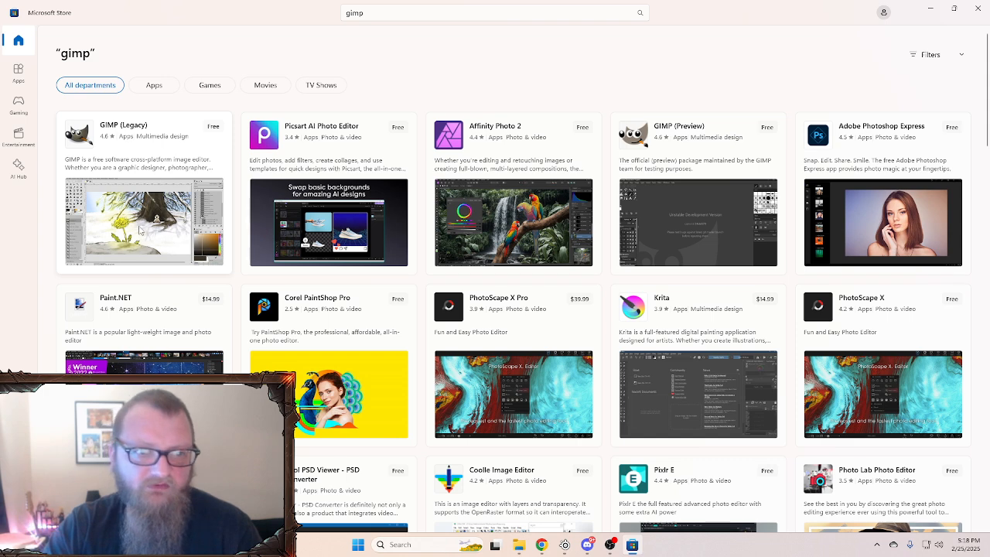
Step: Examine the GIMP (Legacy) entry and the other search results, and close the store window
{"action": "mouse_move", "coordinate": [144, 224]}
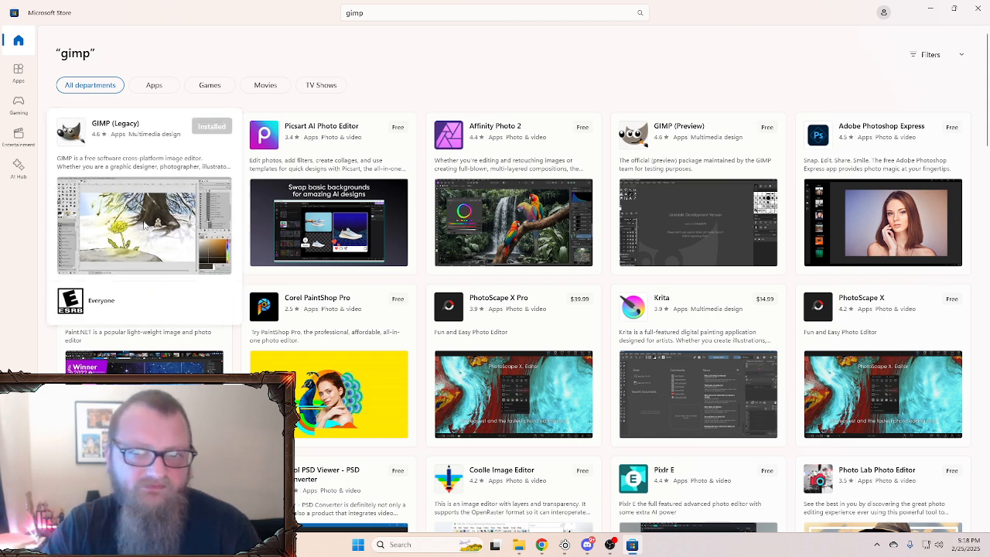
{"action": "mouse_move", "coordinate": [678, 180]}
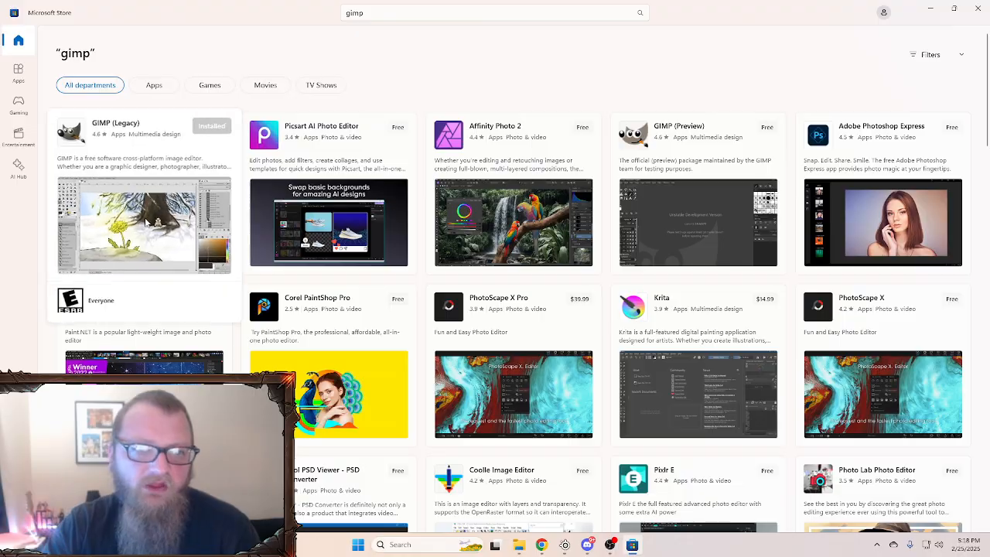
{"action": "scroll", "coordinate": [164, 212], "scroll_direction": "down", "scroll_amount": 15}
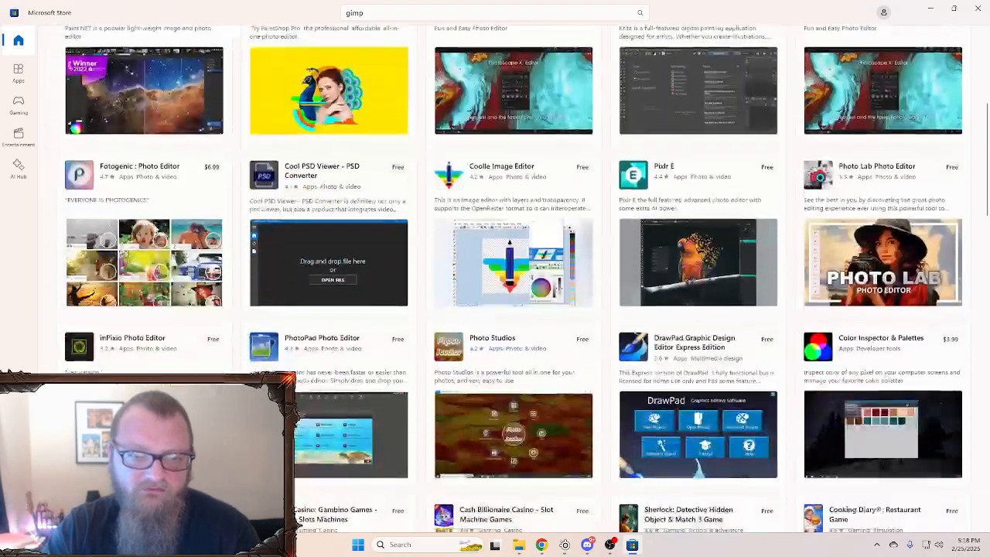
{"action": "scroll", "coordinate": [156, 229], "scroll_direction": "down", "scroll_amount": 10}
{"action": "scroll", "coordinate": [164, 209], "scroll_direction": "up", "scroll_amount": 20}
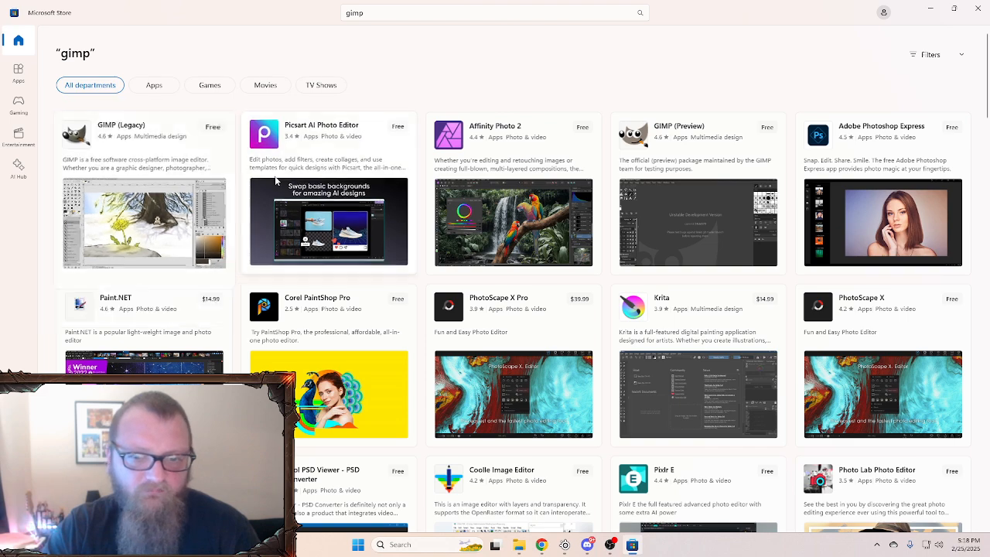
{"action": "left_click", "coordinate": [976, 12]}
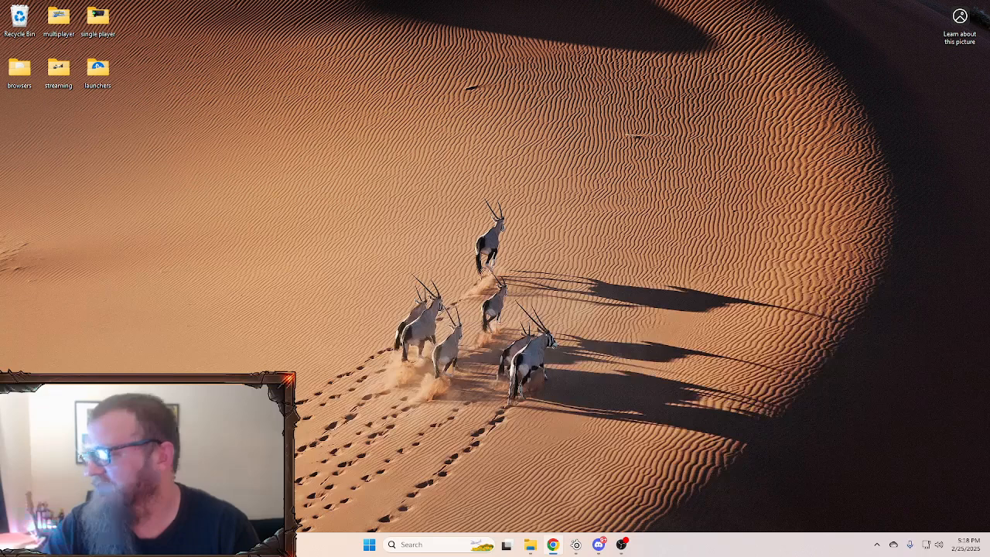
Step: Open the collared white tiger image from the Downloads folder in GIMP
{"action": "left_click_drag", "start_coordinate": [988, 130], "coordinate": [433, 65]}
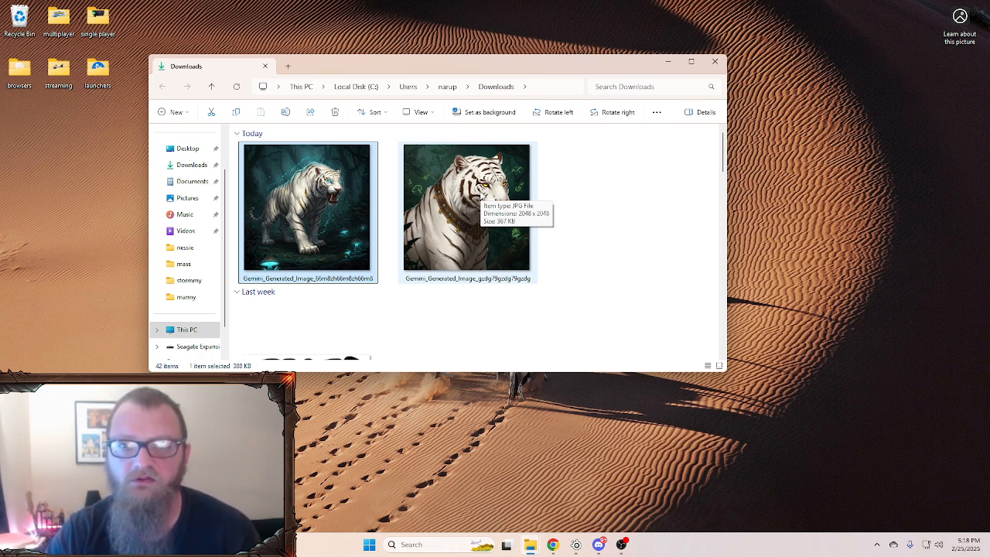
{"action": "right_click", "coordinate": [477, 204]}
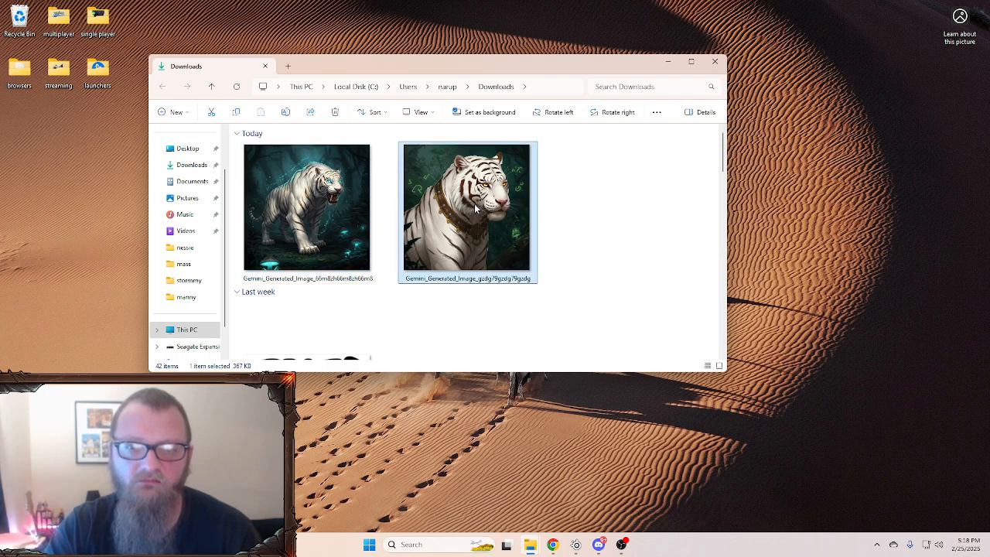
{"action": "mouse_move", "coordinate": [548, 224]}
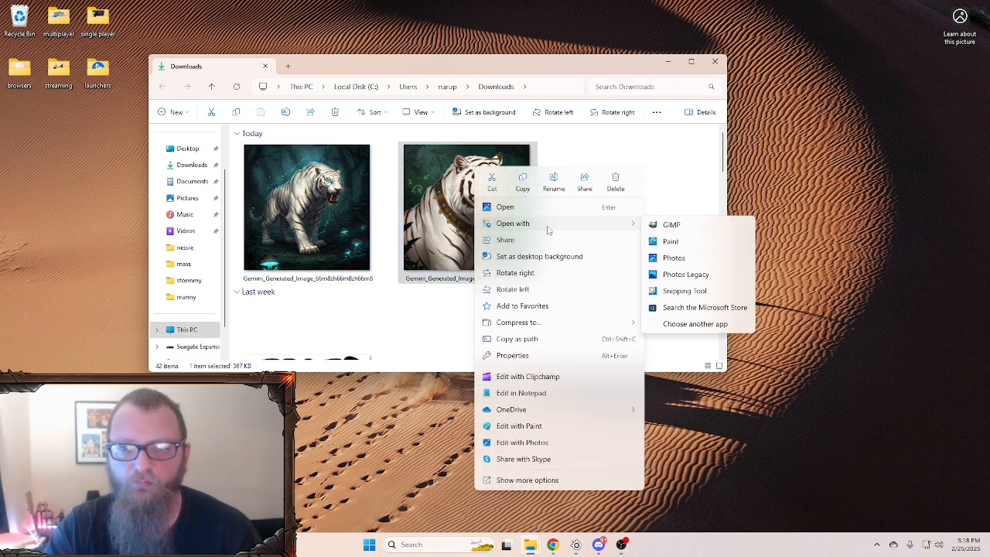
{"action": "left_click", "coordinate": [669, 226]}
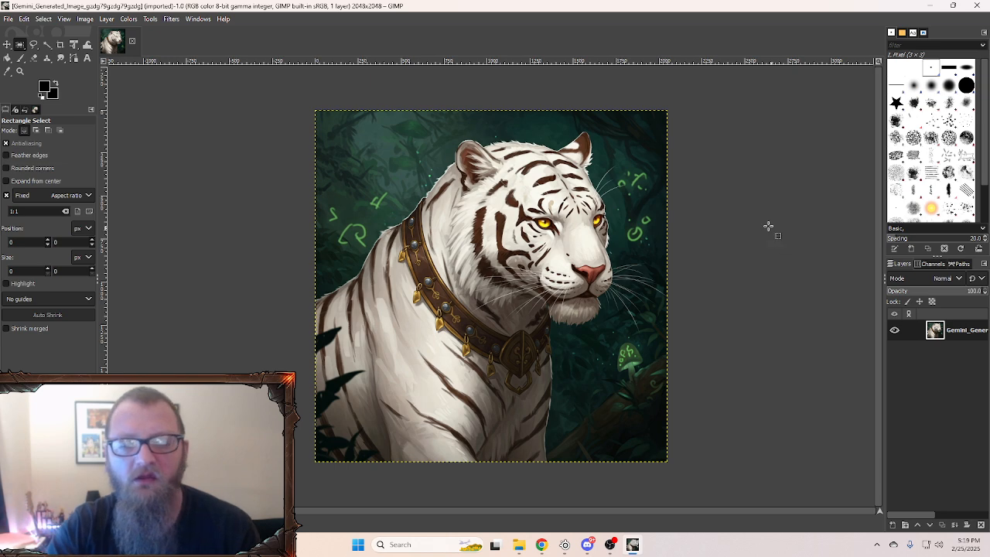
Step: Open the snarling tiger image Gemini_Generated_Image_66m8zh66m8zh66m8.jpg from Downloads as a second image
{"action": "left_click", "coordinate": [8, 19]}
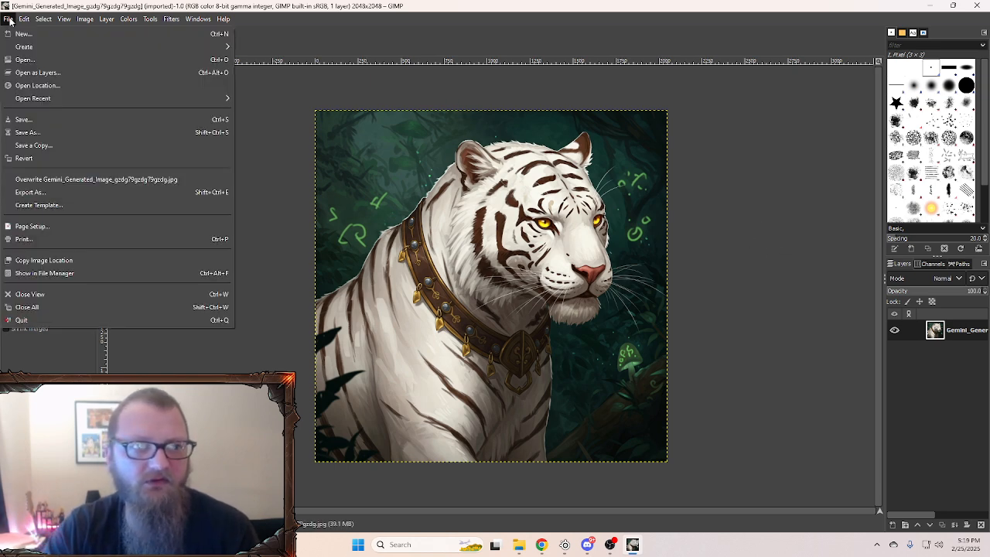
{"action": "left_click", "coordinate": [37, 61]}
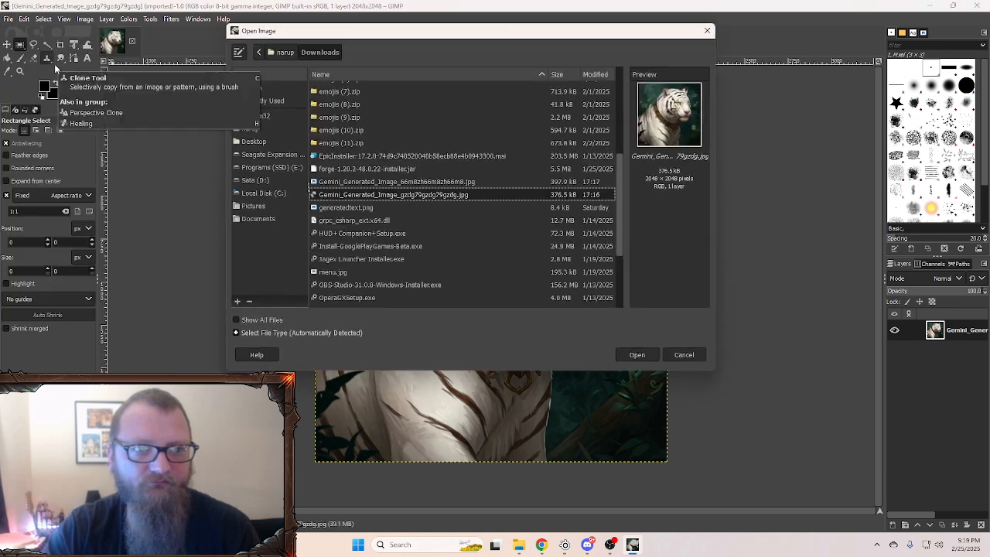
{"action": "left_click", "coordinate": [401, 182]}
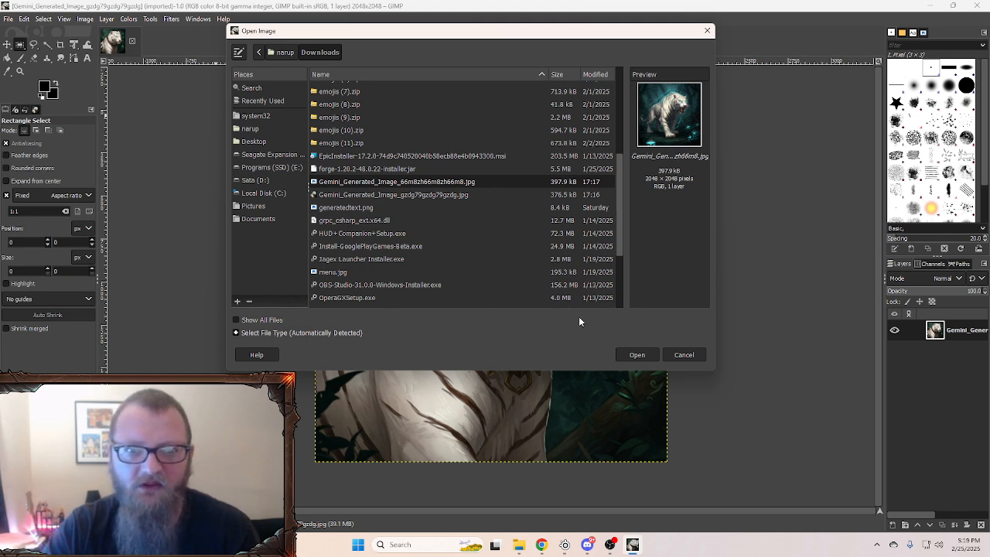
{"action": "left_click", "coordinate": [637, 355]}
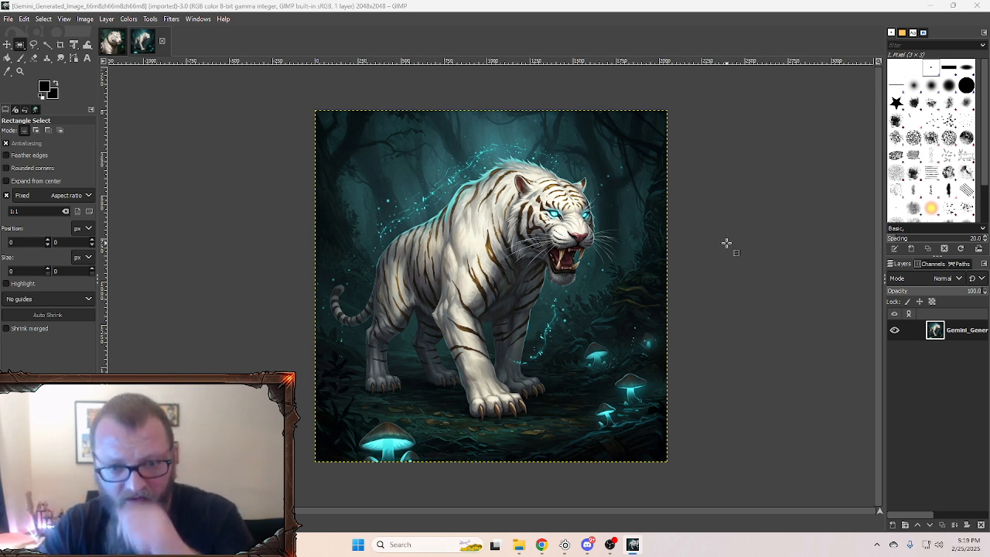
Step: Switch between the two open tiger images and close the snarling tiger image
{"action": "left_click", "coordinate": [111, 41]}
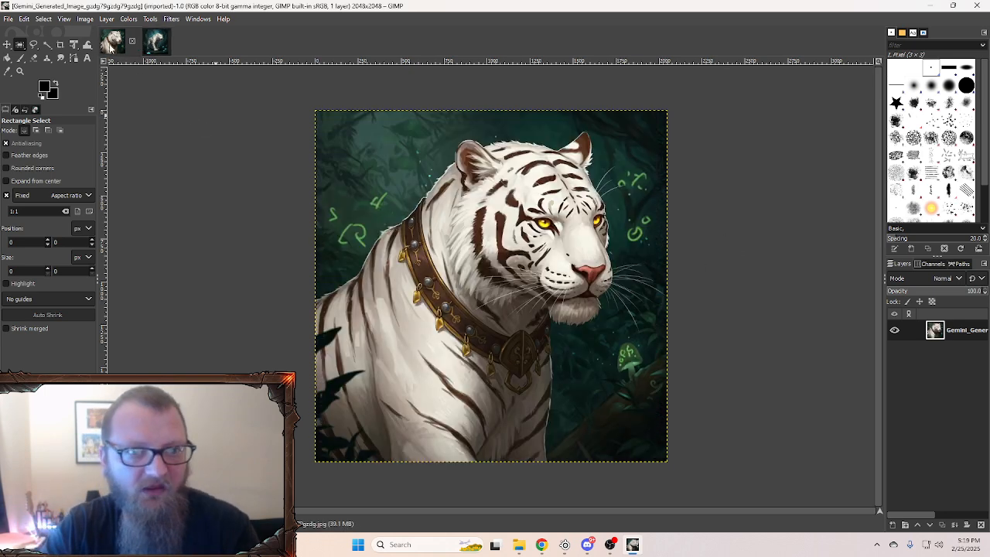
{"action": "left_click", "coordinate": [141, 41]}
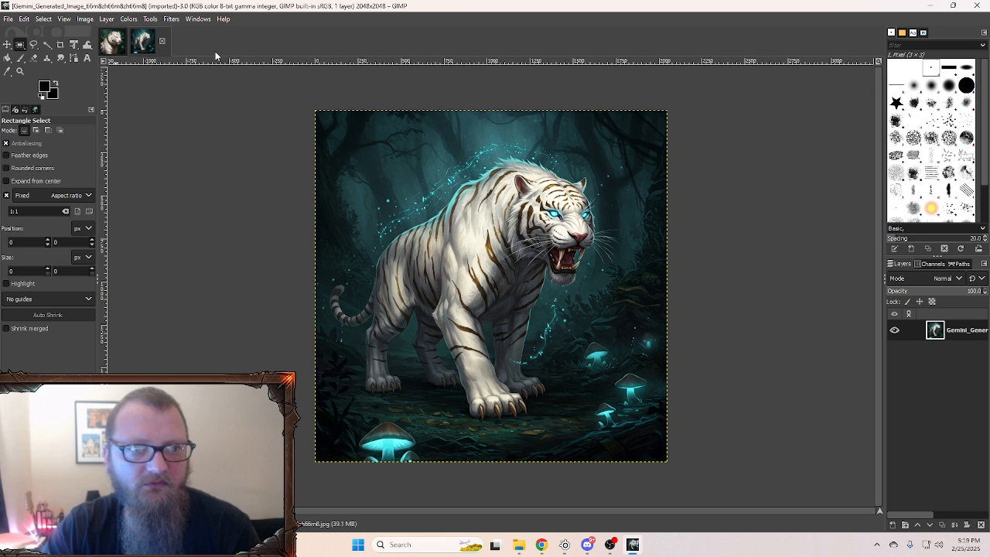
{"action": "left_click", "coordinate": [163, 45]}
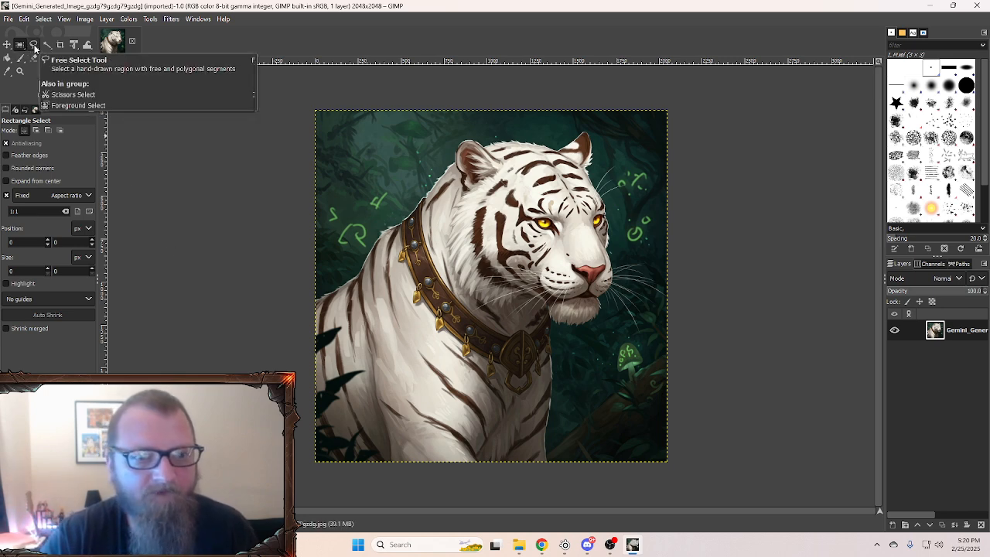
Step: Trace a closed Free Select outline around the collared tiger, along its back, head, chest and the lower image edge
{"action": "left_click", "coordinate": [33, 47]}
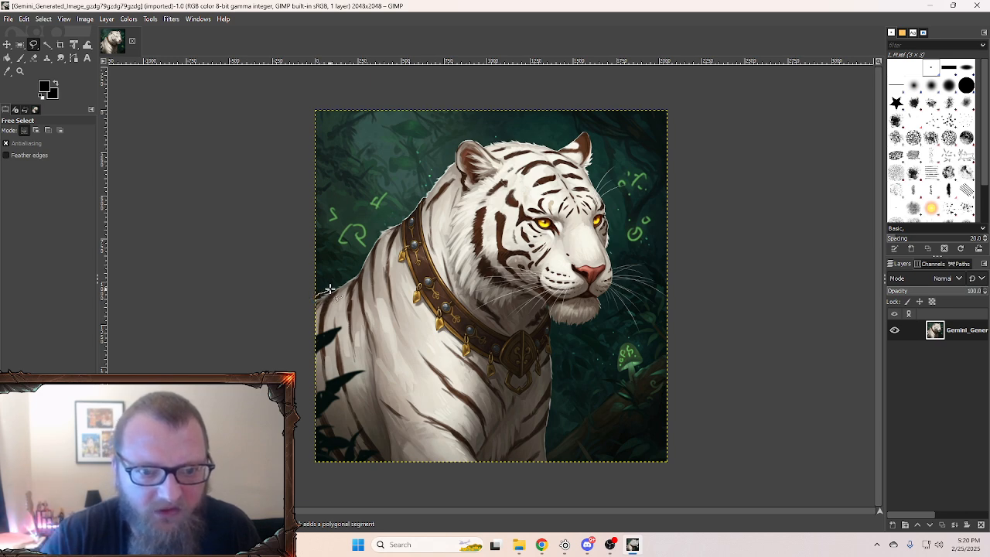
{"action": "left_click_drag", "start_coordinate": [330, 290], "coordinate": [396, 221]}
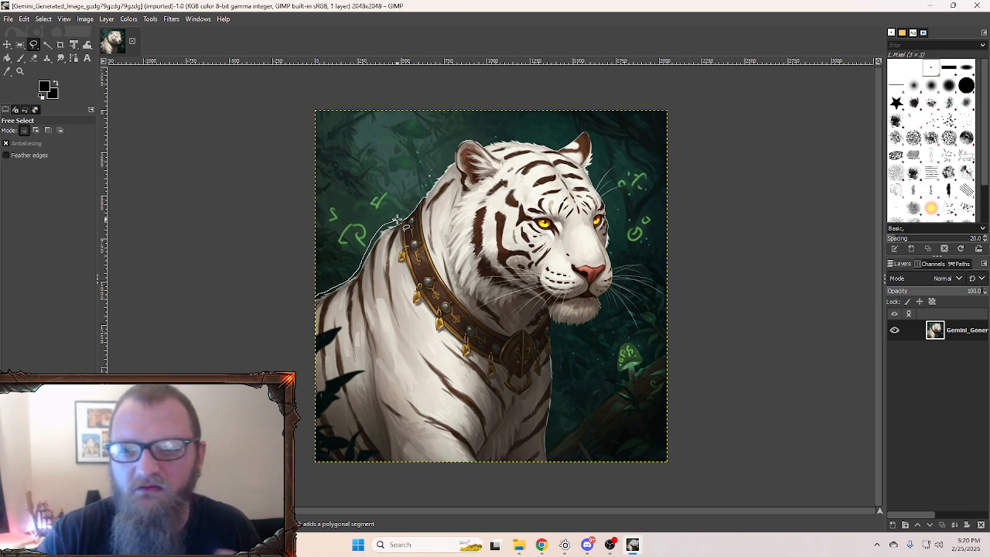
{"action": "mouse_move", "coordinate": [396, 220]}
{"action": "left_mouse_down"}
{"action": "mouse_move", "coordinate": [469, 136]}
{"action": "mouse_move", "coordinate": [556, 145]}
{"action": "mouse_move", "coordinate": [582, 128]}
{"action": "mouse_move", "coordinate": [602, 154]}
{"action": "mouse_move", "coordinate": [592, 171]}
{"action": "mouse_move", "coordinate": [610, 210]}
{"action": "mouse_move", "coordinate": [613, 281]}
{"action": "mouse_move", "coordinate": [592, 323]}
{"action": "mouse_move", "coordinate": [553, 329]}
{"action": "mouse_move", "coordinate": [550, 457]}
{"action": "mouse_move", "coordinate": [325, 456]}
{"action": "mouse_move", "coordinate": [315, 297]}
{"action": "left_mouse_up"}
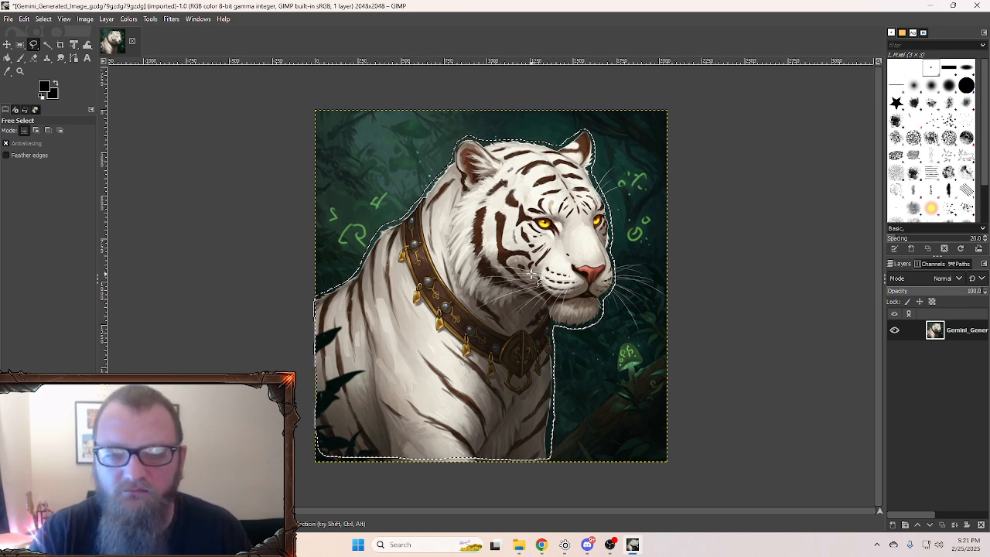
Step: Cut the selected tiger out of the image, paste it and convert the floating selection to a new layer
{"action": "key", "text": "ctrl+comma"}
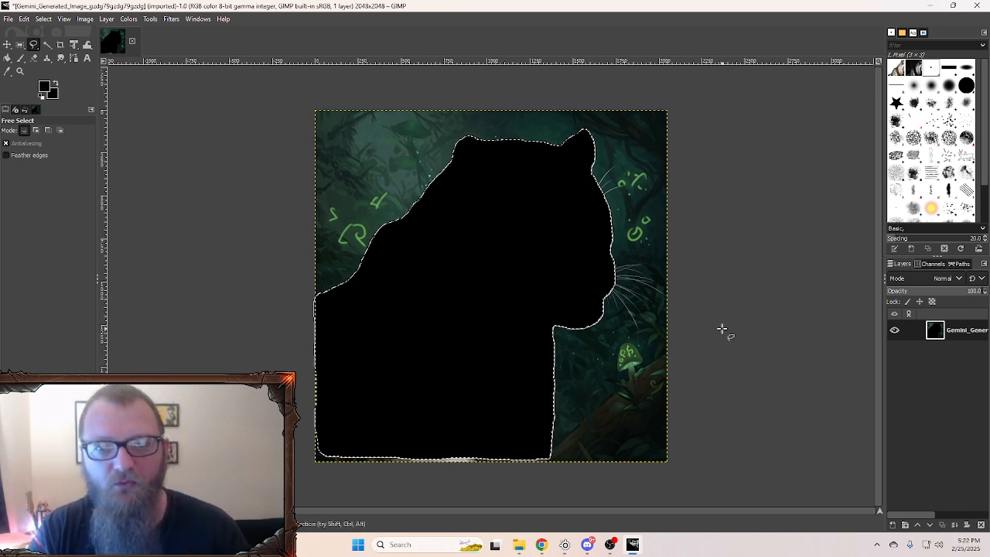
{"action": "key", "text": "ctrl+v"}
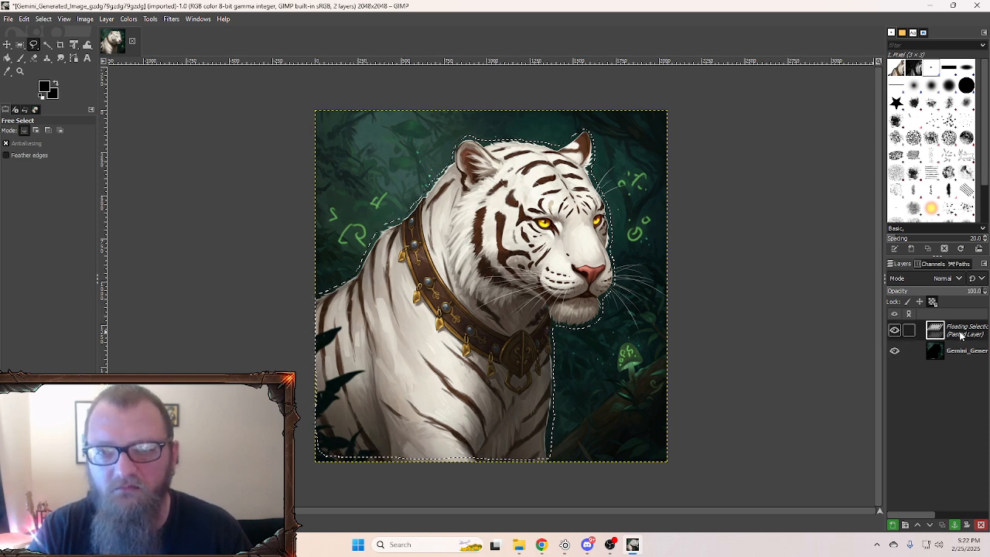
{"action": "right_click", "coordinate": [955, 333]}
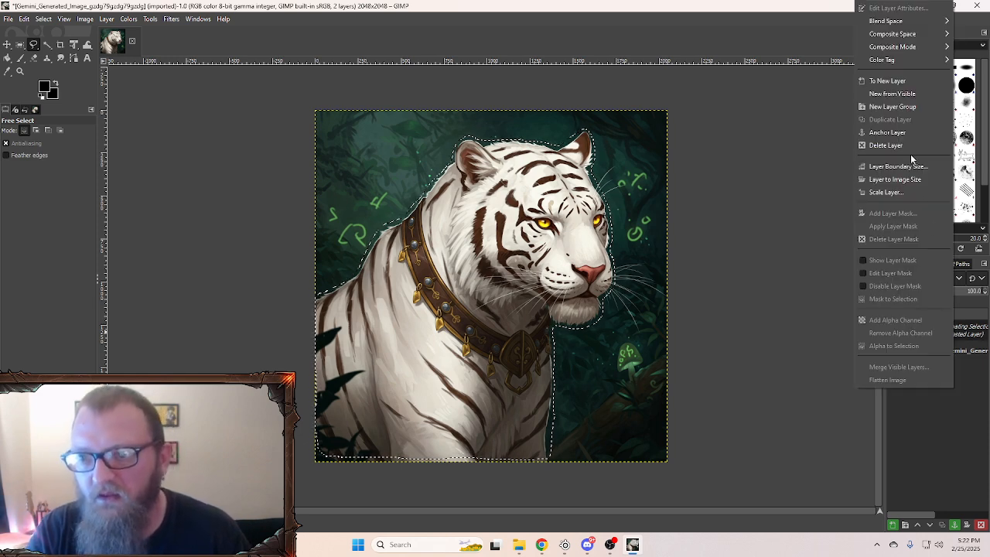
{"action": "left_click", "coordinate": [896, 82]}
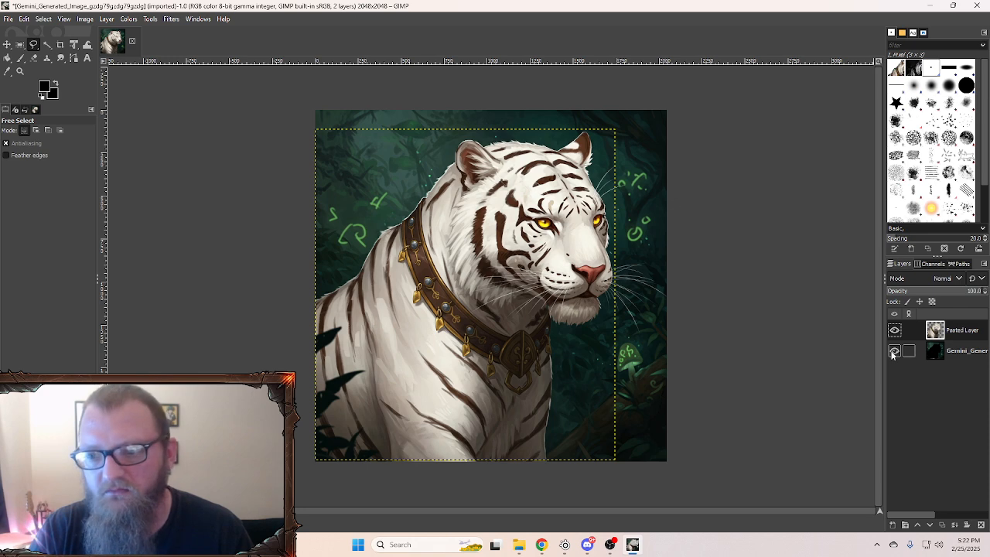
Step: Hide the original image layer and move the pasted tiger layer up and right, away from the canvas's left and lower edges
{"action": "left_click", "coordinate": [894, 352]}
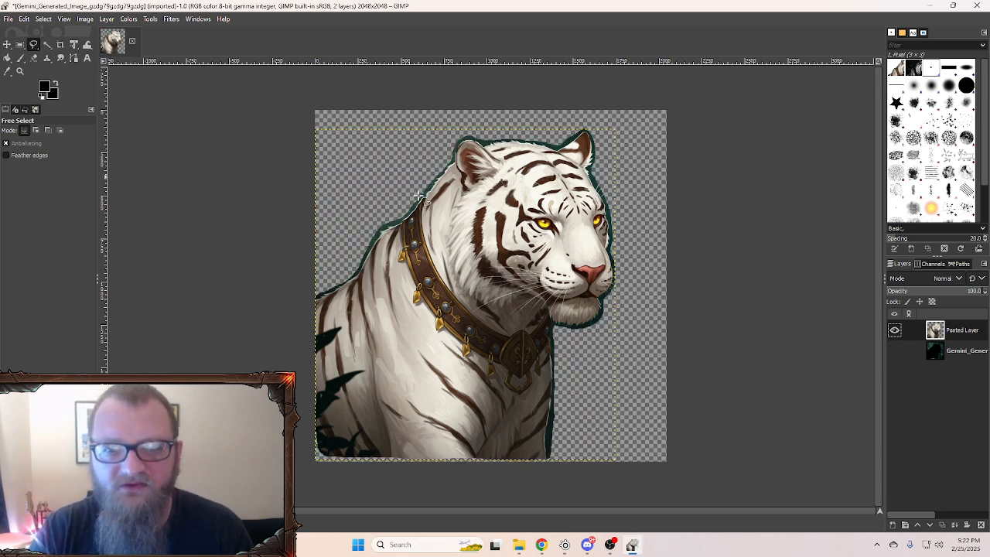
{"action": "left_click", "coordinate": [7, 44]}
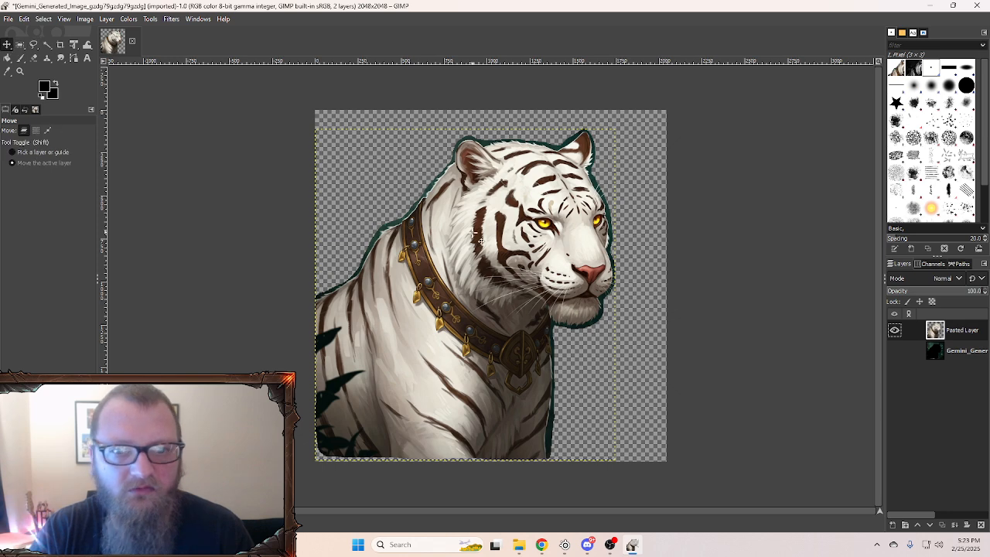
{"action": "mouse_move", "coordinate": [446, 261]}
{"action": "left_mouse_down"}
{"action": "mouse_move", "coordinate": [481, 251]}
{"action": "mouse_move", "coordinate": [444, 274]}
{"action": "mouse_move", "coordinate": [449, 268]}
{"action": "left_mouse_up"}
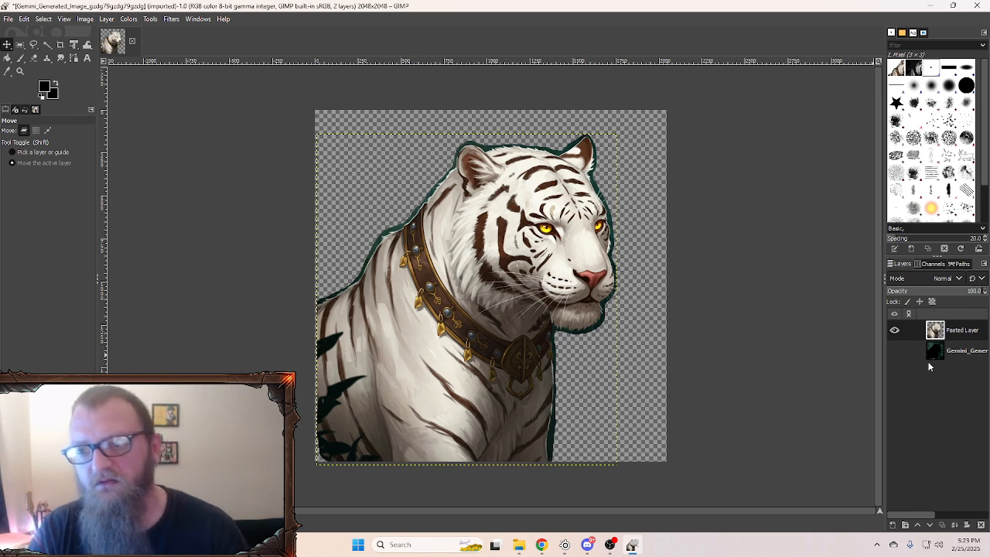
{"action": "left_click", "coordinate": [895, 351]}
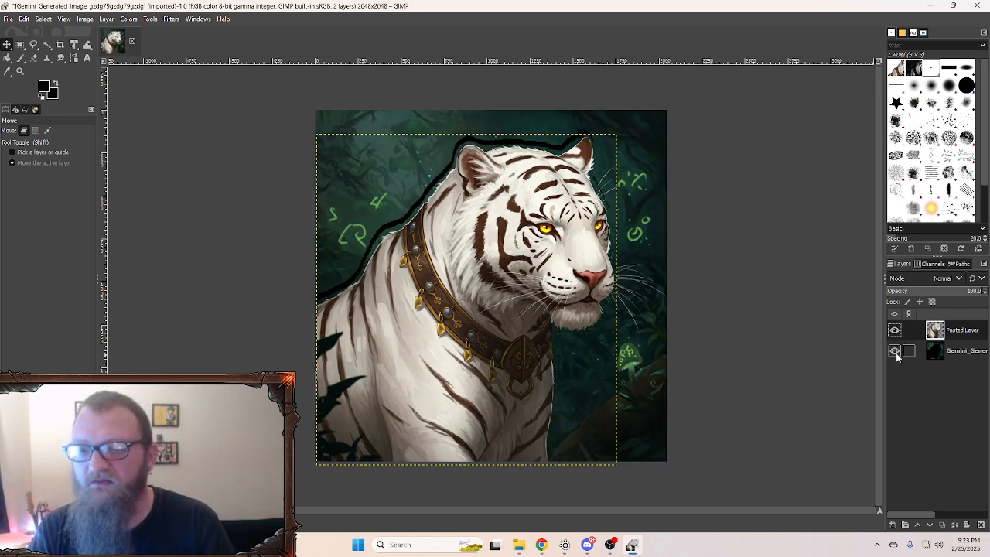
{"action": "left_click", "coordinate": [895, 351]}
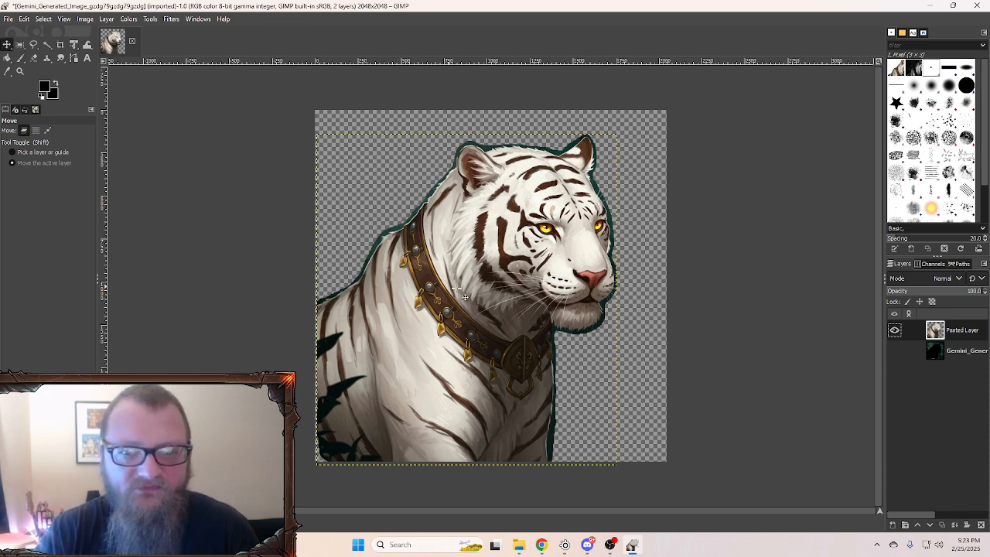
{"action": "left_click_drag", "start_coordinate": [486, 297], "coordinate": [501, 280]}
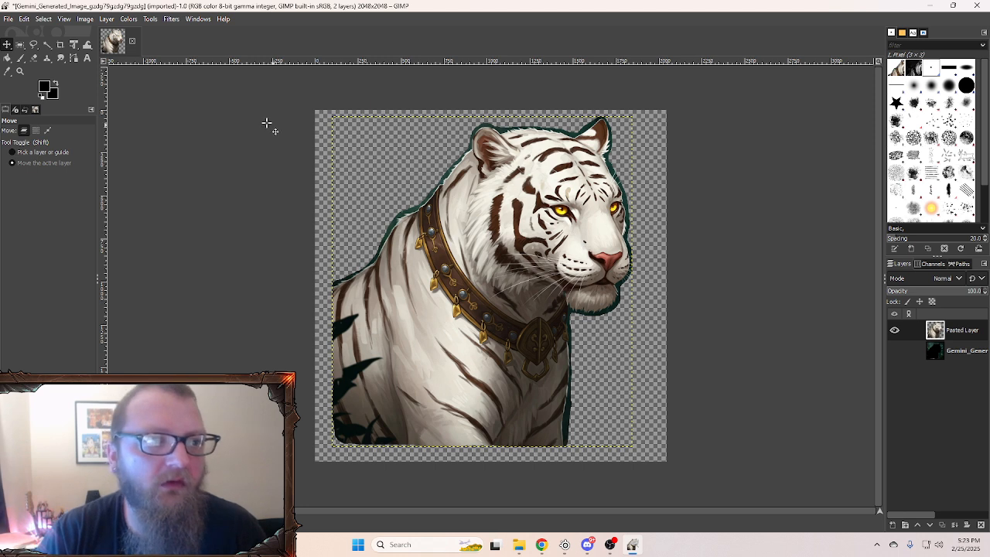
Step: Draw a 1:1 rectangular selection of about 2049 × 2049 px covering the whole canvas
{"action": "left_click", "coordinate": [20, 44]}
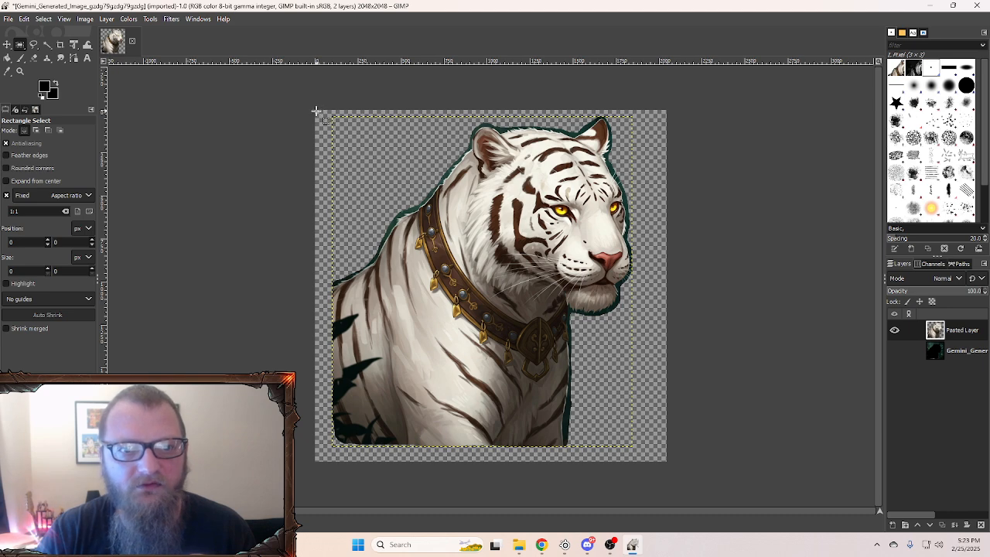
{"action": "left_click_drag", "start_coordinate": [315, 109], "coordinate": [668, 325]}
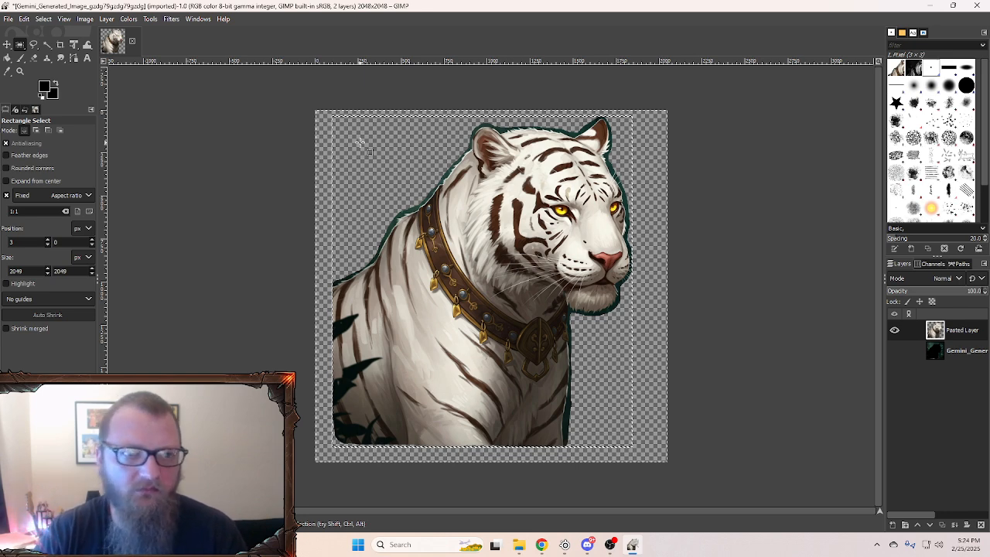
Step: Enter 112 × 112 px as the new size in the Scale Image dialog and cancel it
{"action": "left_click", "coordinate": [64, 18]}
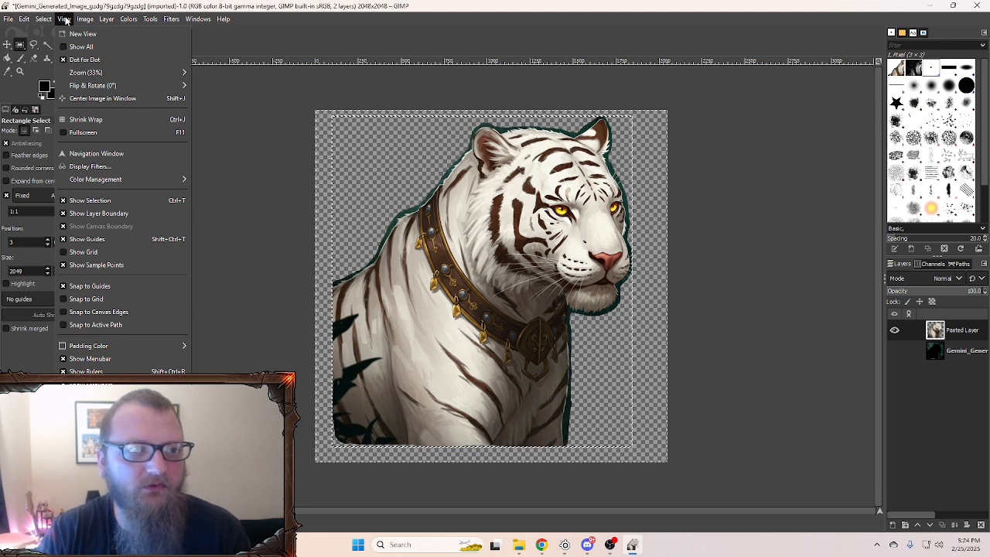
{"action": "mouse_move", "coordinate": [86, 20]}
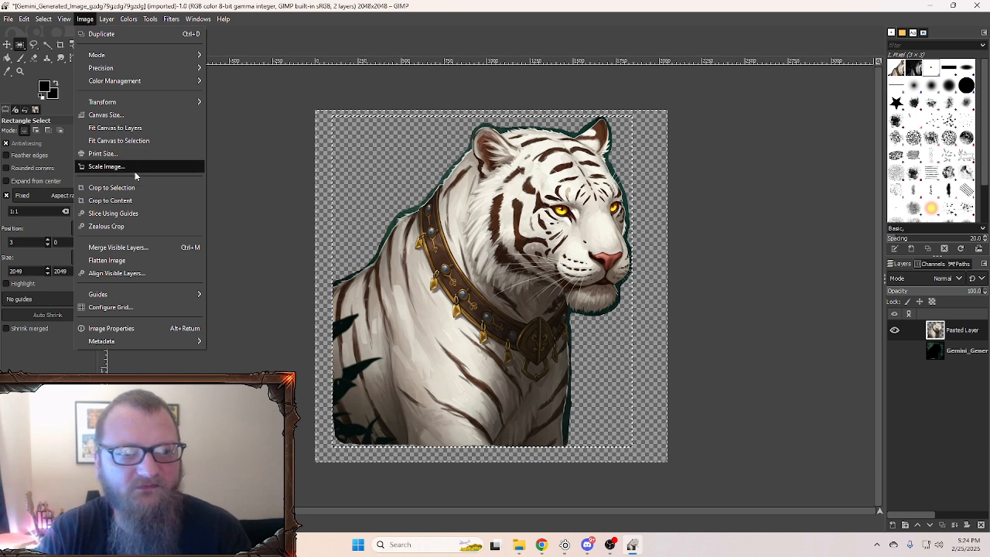
{"action": "left_click", "coordinate": [110, 167]}
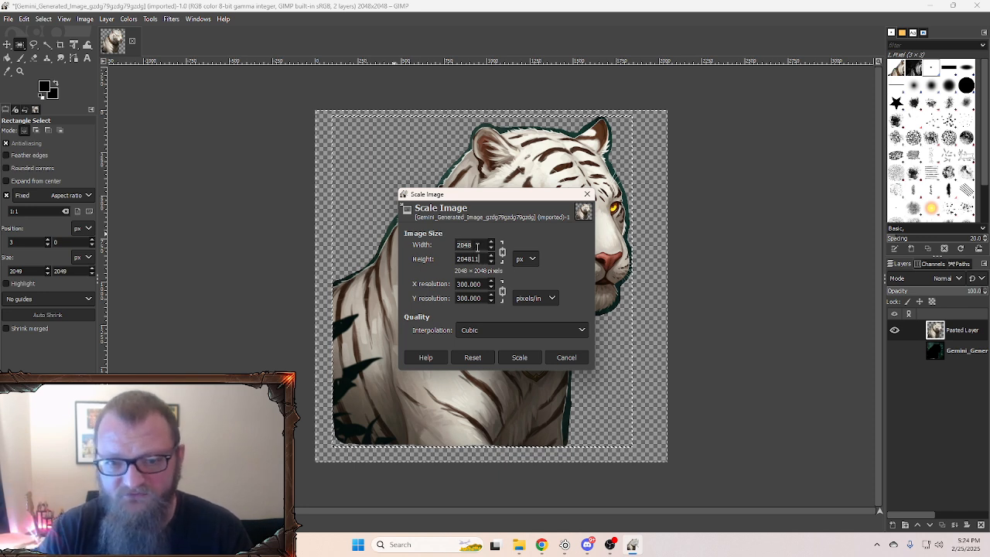
{"action": "key", "text": "BackSpace"}
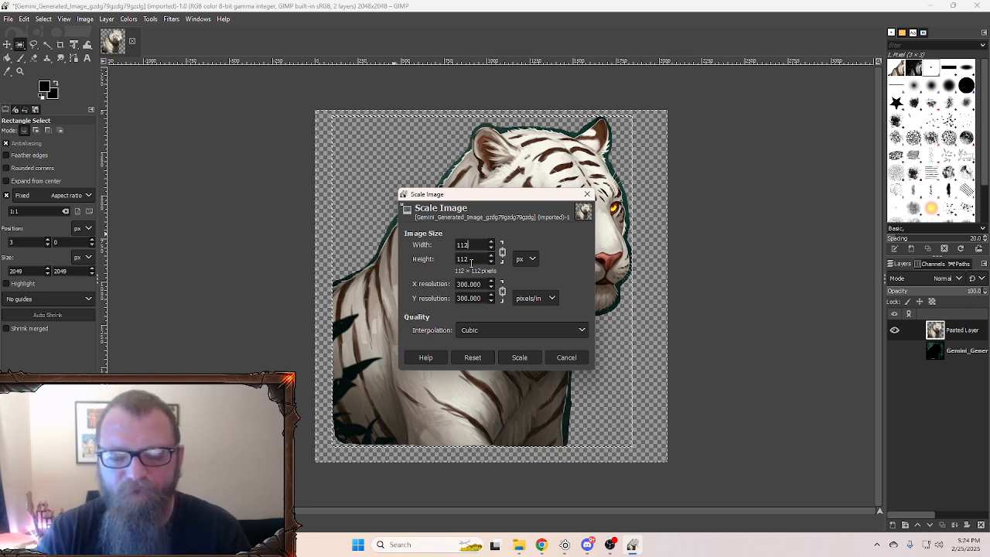
{"action": "left_click", "coordinate": [573, 356]}
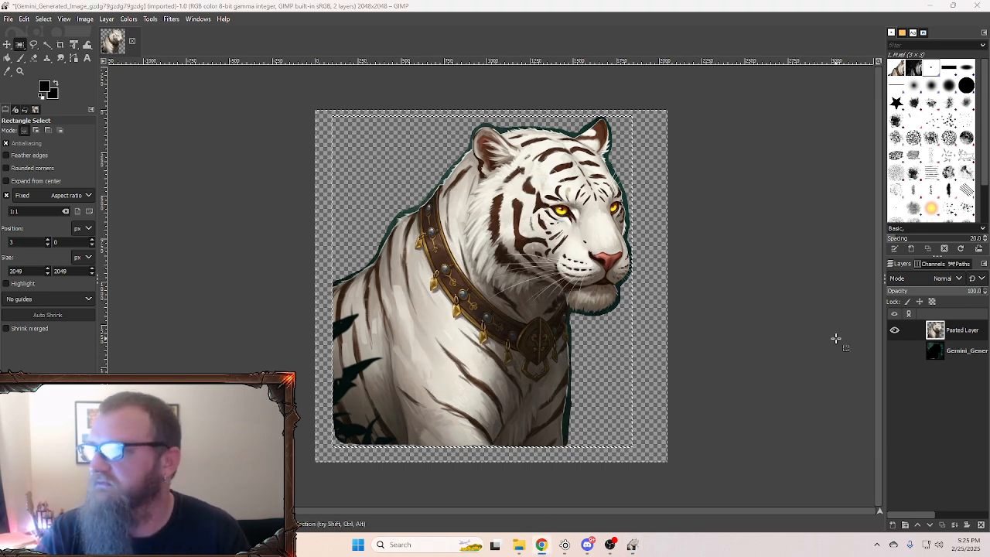
Step: Switch to Chrome, maximize its window and open the Cool Font and Text Generator site in a new tab
{"action": "left_click_drag", "start_coordinate": [989, 231], "coordinate": [376, 42]}
{"action": "double_click", "coordinate": [377, 44]}
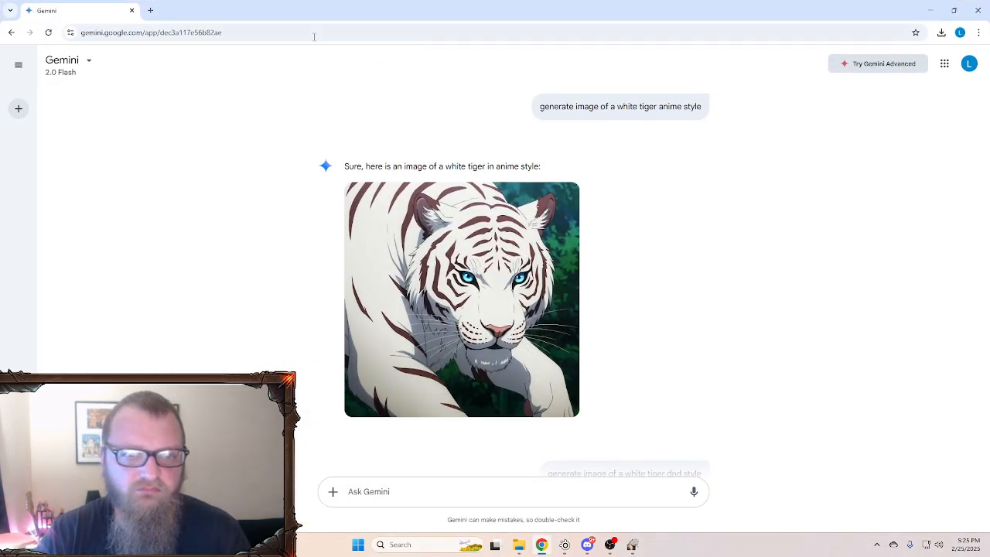
{"action": "left_click", "coordinate": [147, 10]}
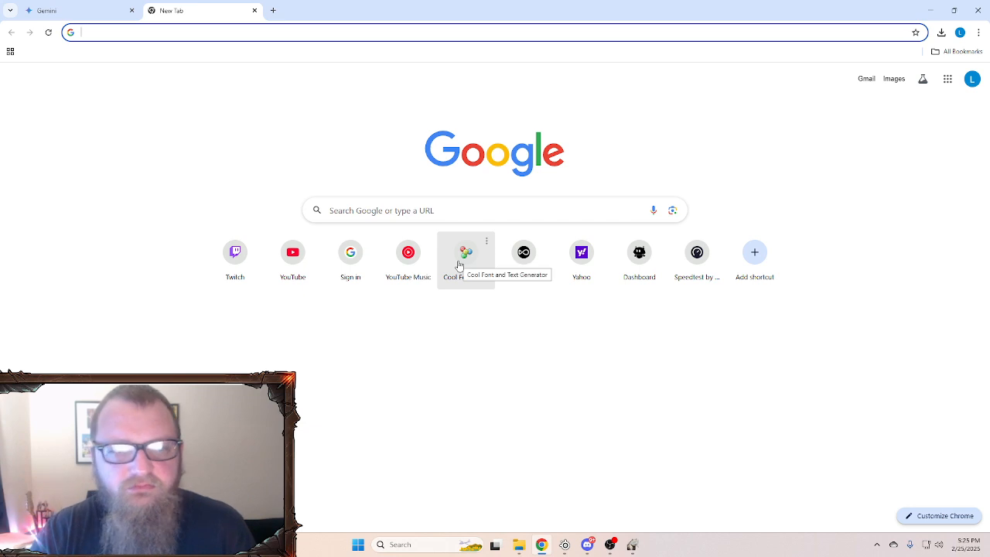
{"action": "type", "text": "ai te"}
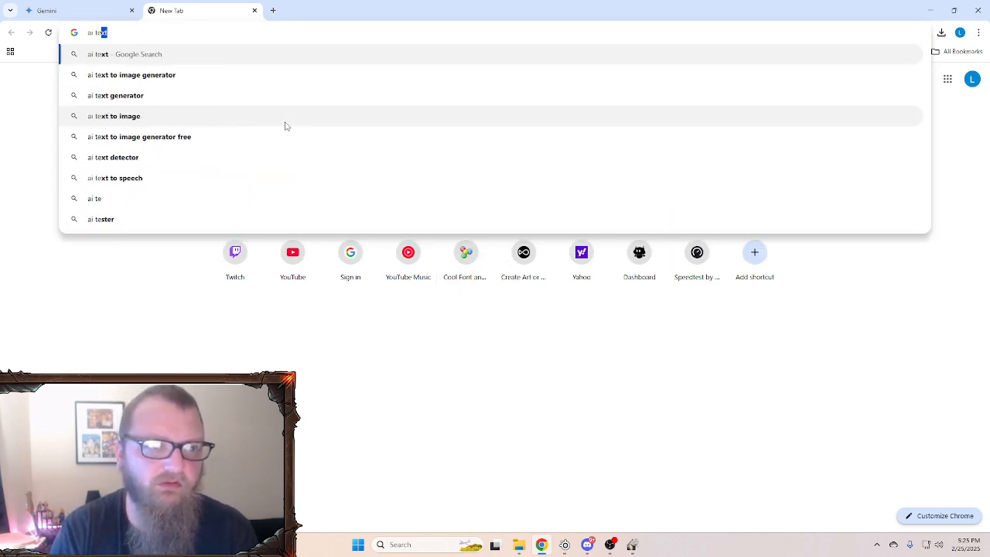
{"action": "left_click", "coordinate": [132, 263]}
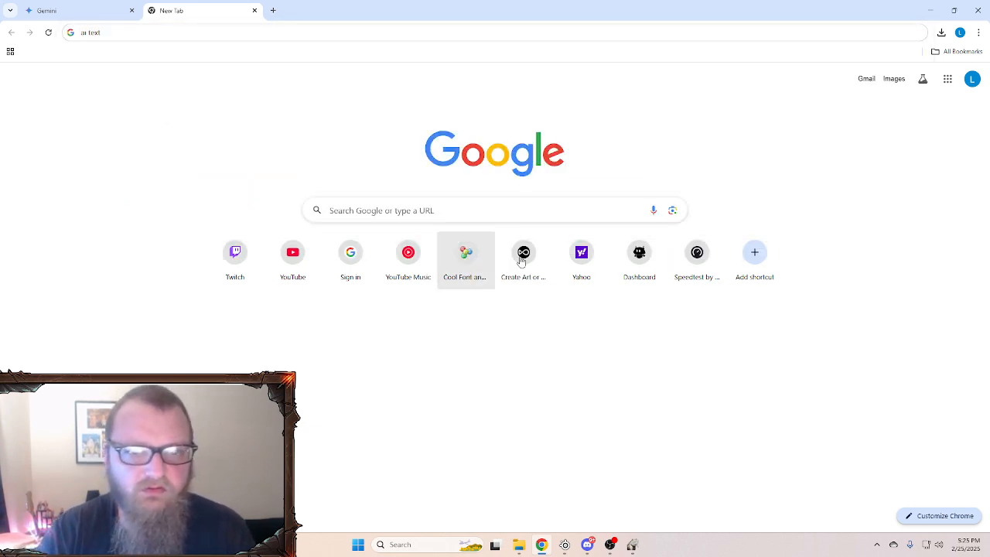
{"action": "left_click", "coordinate": [464, 257]}
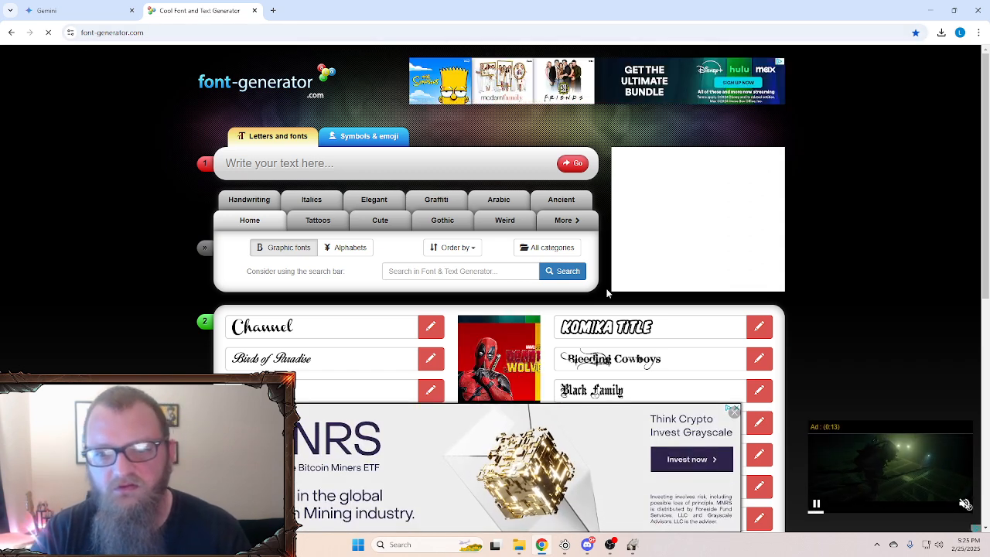
Step: Choose the Komika Title font from the font list and dismiss the advertisement that covers the page
{"action": "scroll", "coordinate": [640, 238], "scroll_direction": "down", "scroll_amount": 2}
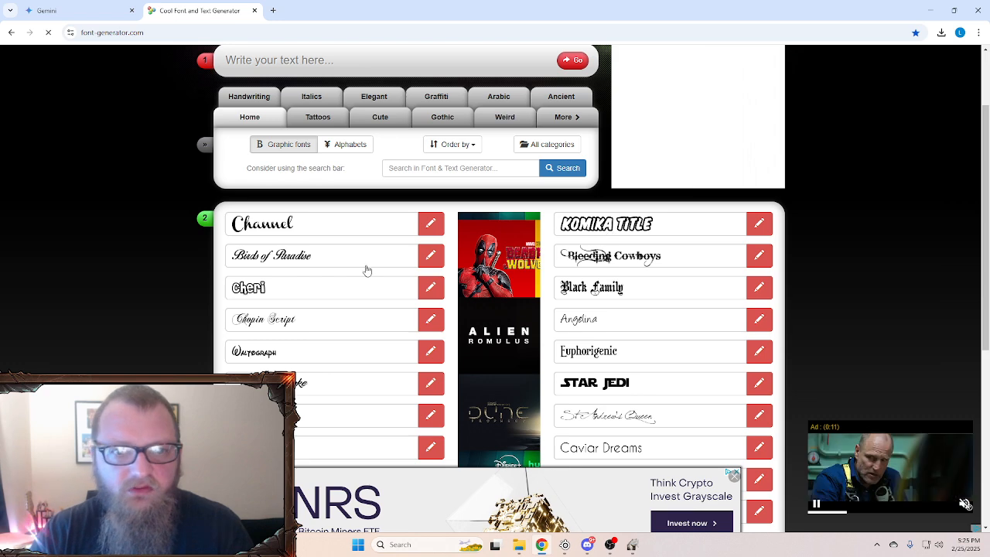
{"action": "scroll", "coordinate": [355, 286], "scroll_direction": "down", "scroll_amount": 2}
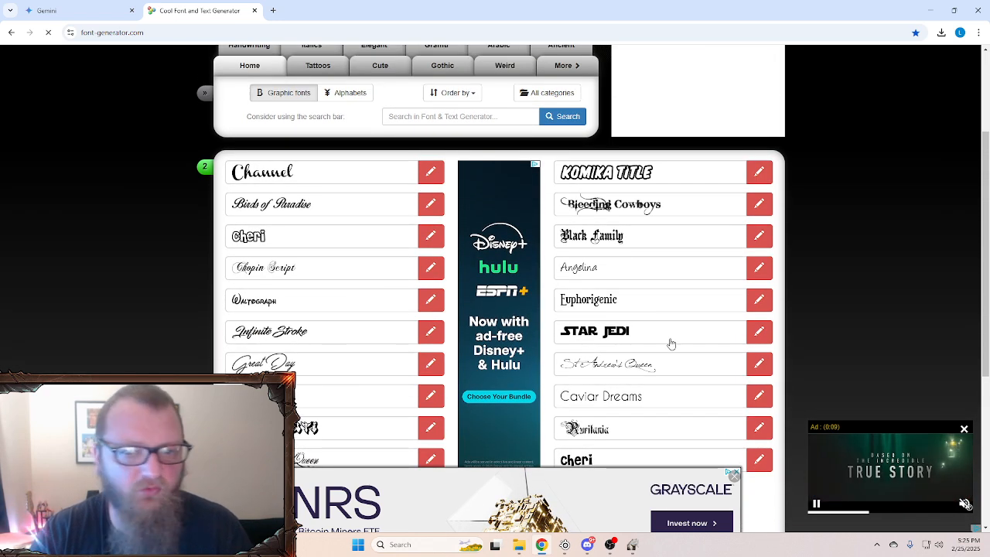
{"action": "scroll", "coordinate": [657, 344], "scroll_direction": "down", "scroll_amount": 1}
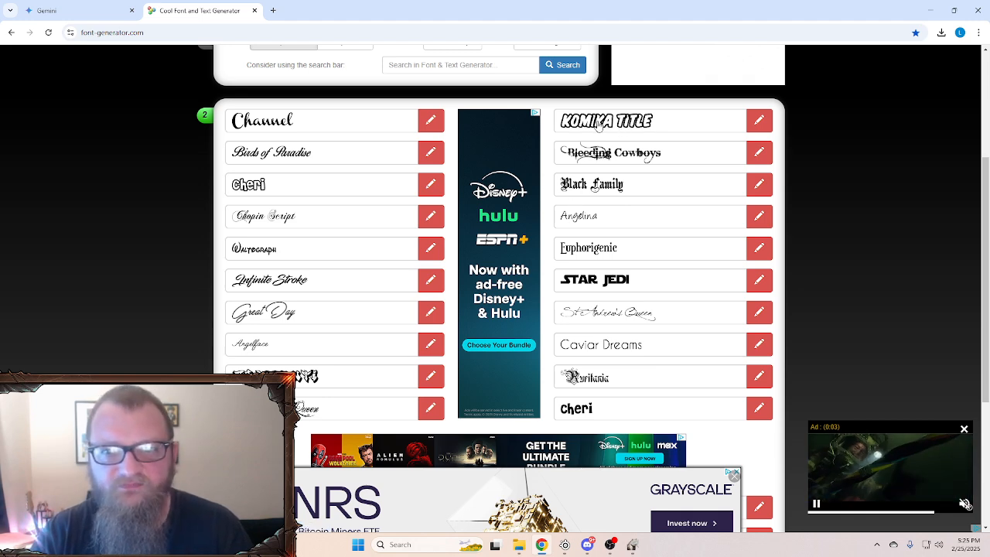
{"action": "left_click", "coordinate": [598, 124]}
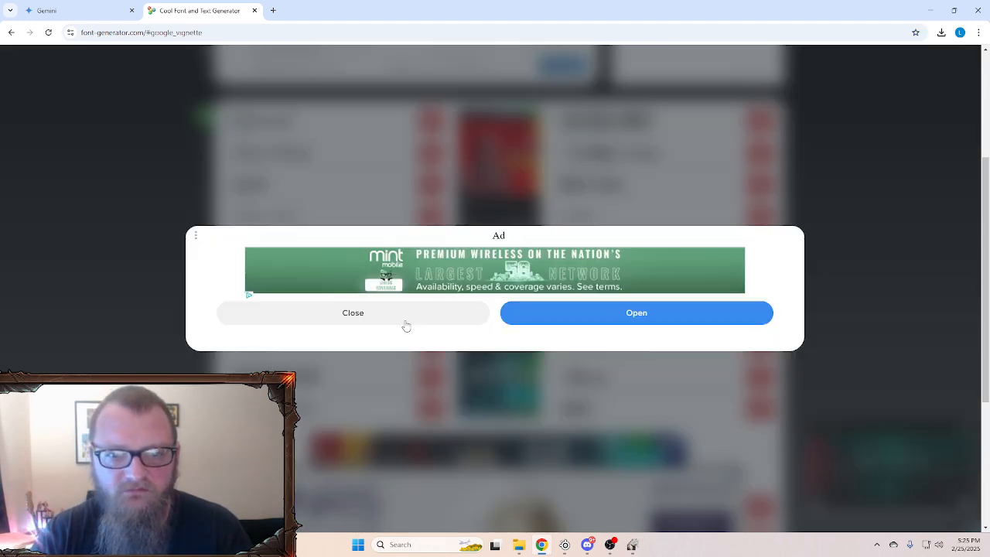
{"action": "left_click", "coordinate": [406, 324]}
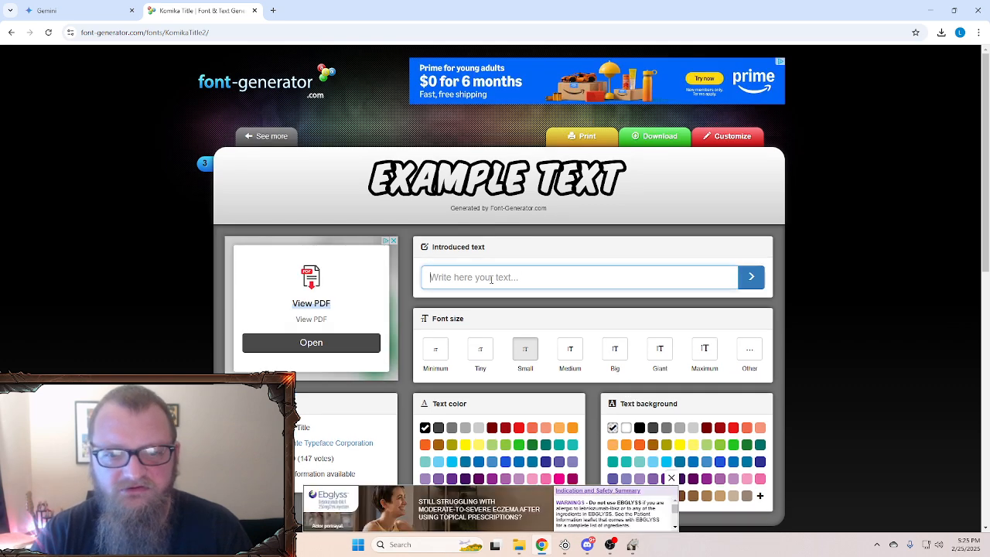
Step: Generate the text "Tiger" in the chosen font at the Giant font size
{"action": "scroll", "coordinate": [495, 278], "scroll_direction": "down", "scroll_amount": 2}
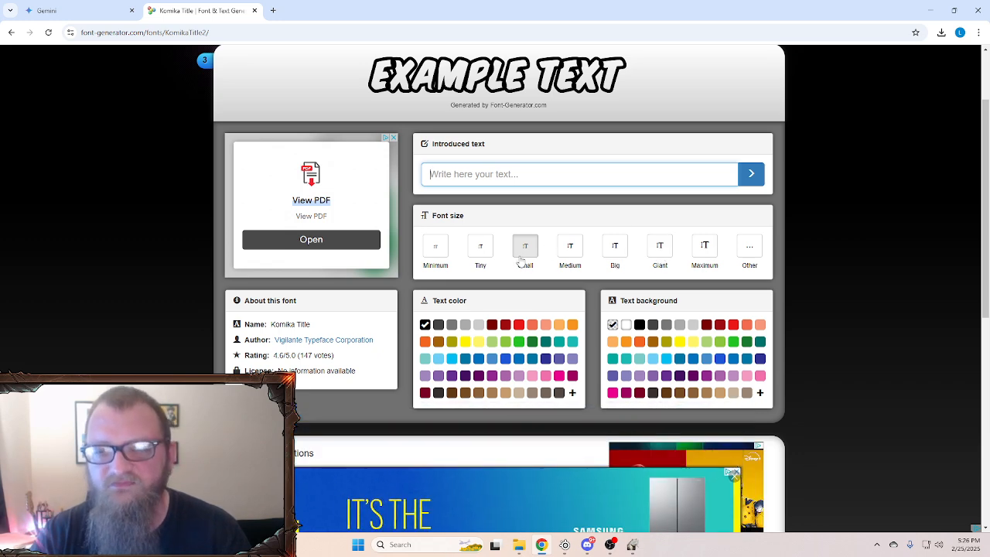
{"action": "left_click", "coordinate": [668, 253]}
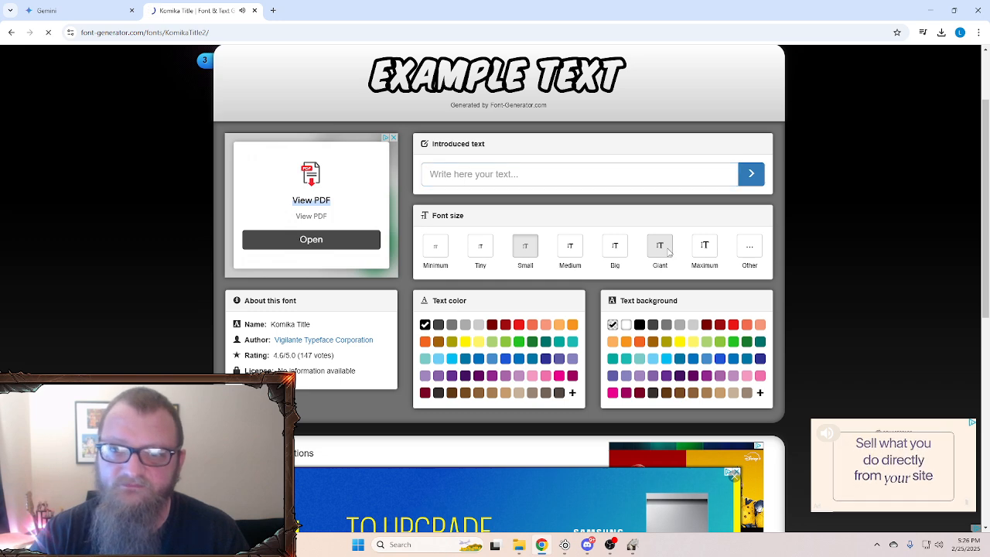
{"action": "left_click", "coordinate": [504, 299]}
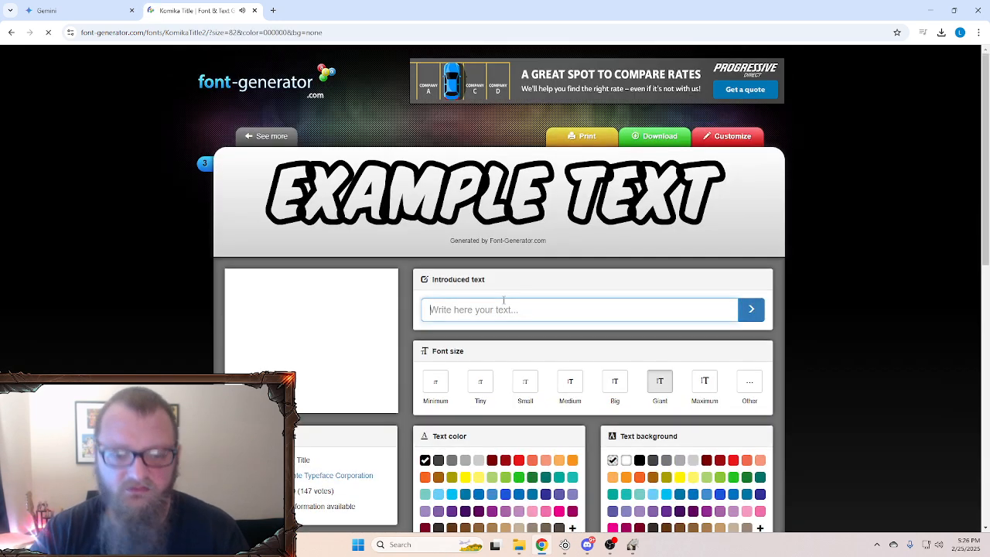
{"action": "type", "text": "T"}
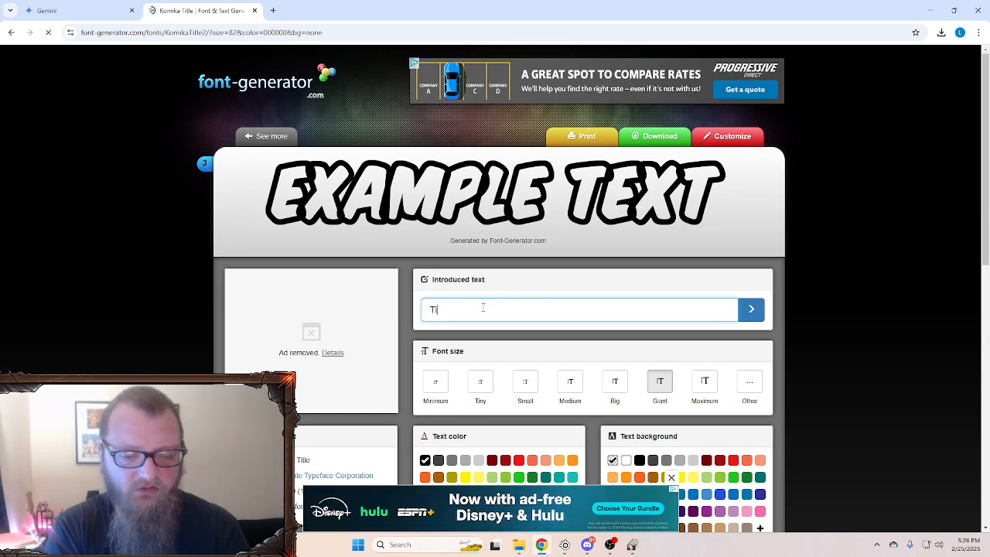
{"action": "type", "text": "iger"}
{"action": "left_click", "coordinate": [750, 310]}
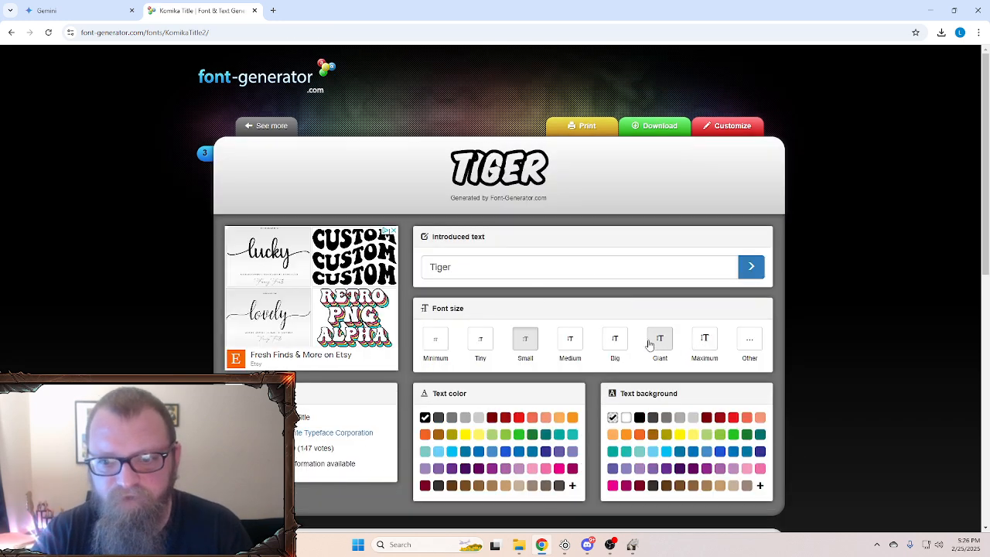
{"action": "left_click", "coordinate": [658, 340]}
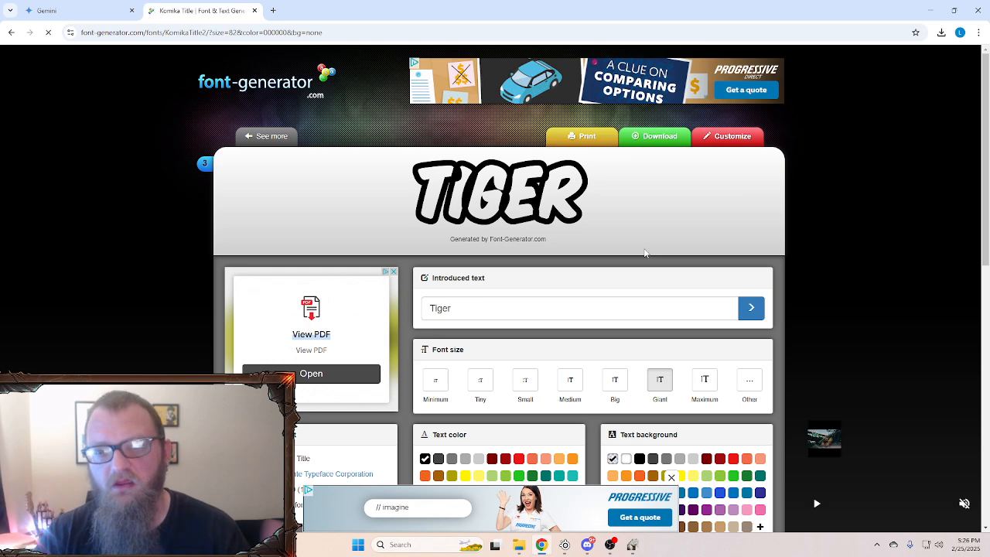
Step: Try red as the text color of the Tiger lettering and settle on dark purple
{"action": "scroll", "coordinate": [638, 254], "scroll_direction": "down", "scroll_amount": 1}
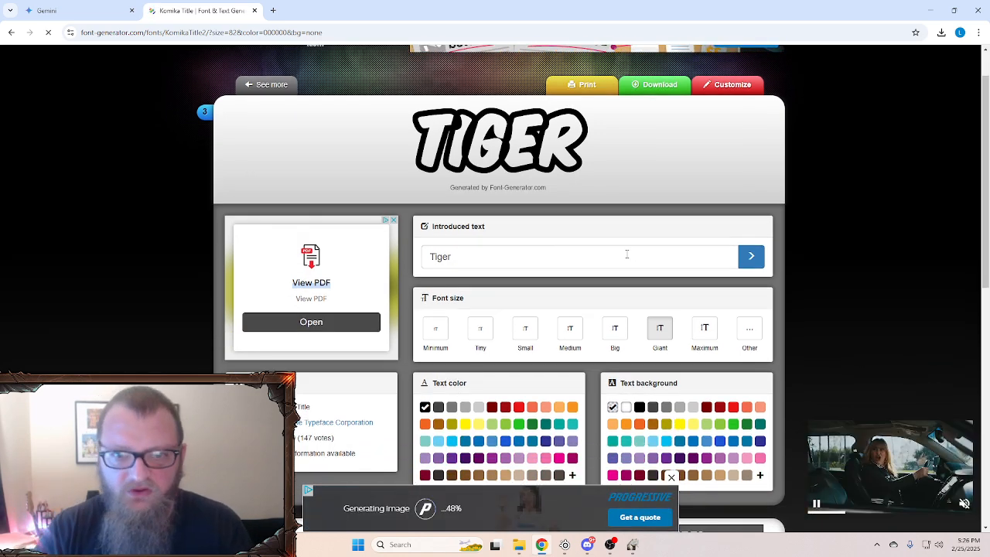
{"action": "scroll", "coordinate": [497, 349], "scroll_direction": "down", "scroll_amount": 1}
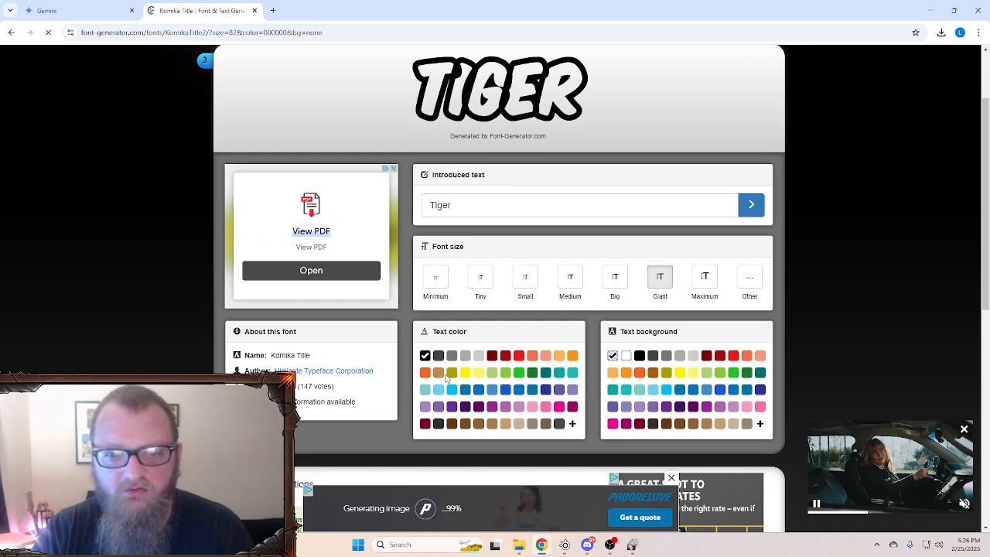
{"action": "left_click", "coordinate": [518, 354]}
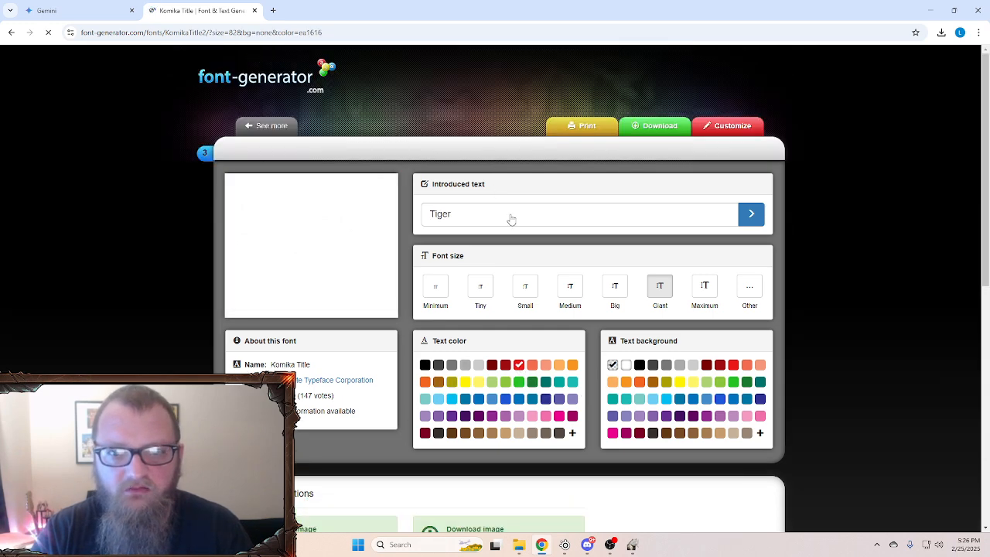
{"action": "scroll", "coordinate": [512, 329], "scroll_direction": "down", "scroll_amount": 2}
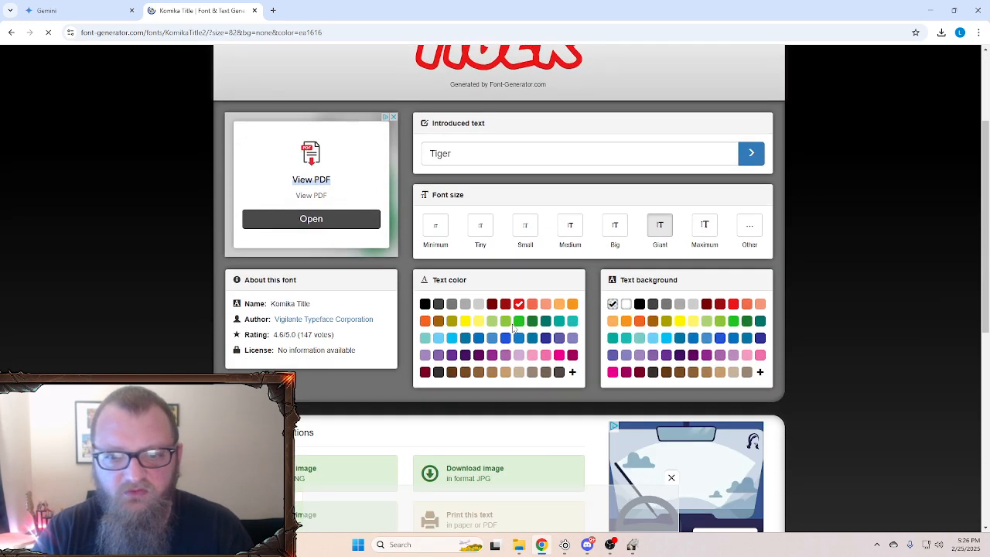
{"action": "left_click", "coordinate": [479, 354]}
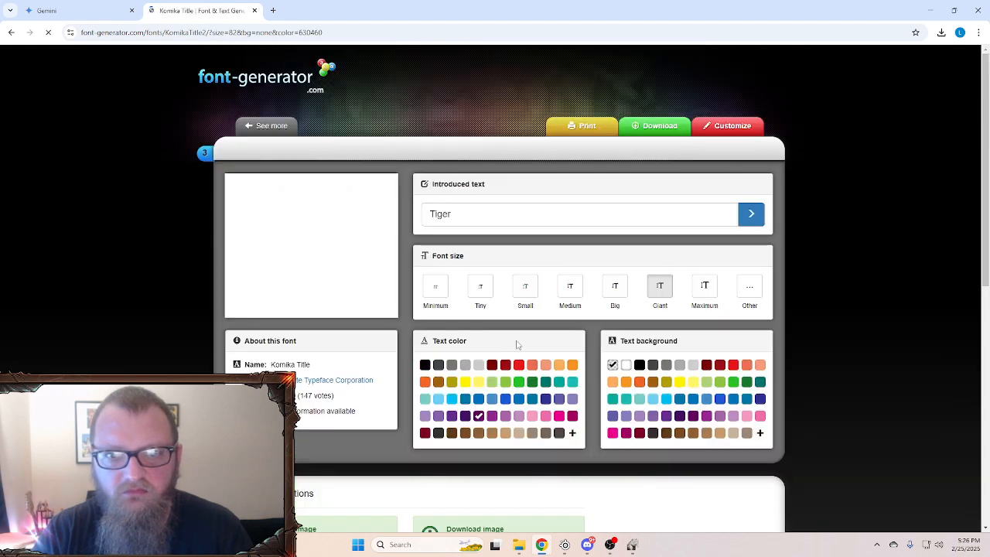
Step: Download the purple Tiger lettering as a PNG image
{"action": "scroll", "coordinate": [554, 338], "scroll_direction": "down", "scroll_amount": 2}
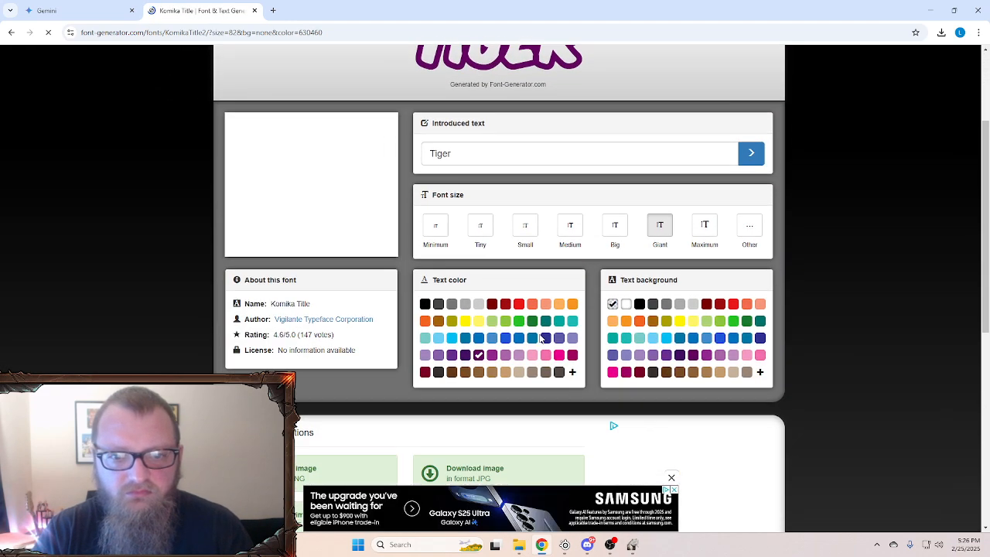
{"action": "scroll", "coordinate": [535, 364], "scroll_direction": "down", "scroll_amount": 4}
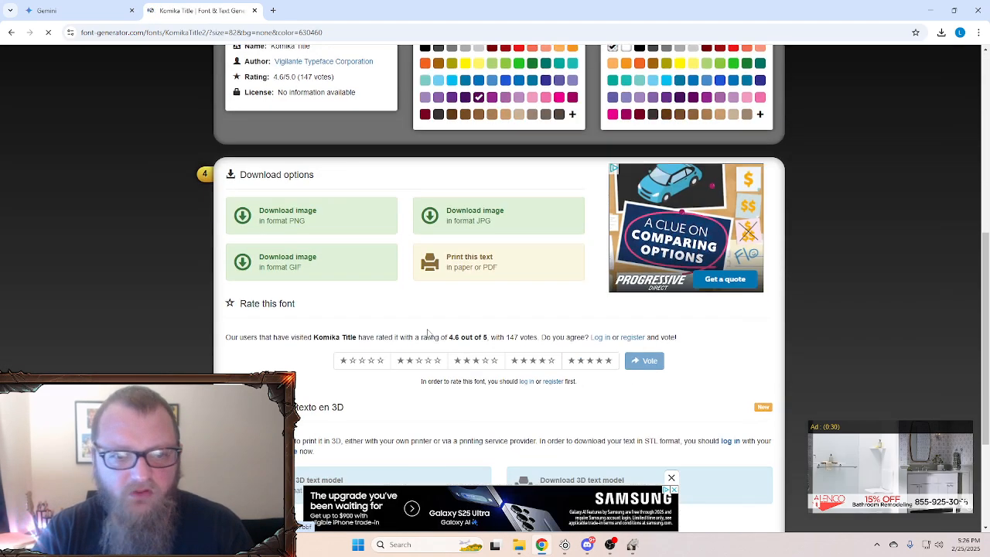
{"action": "left_click", "coordinate": [274, 215]}
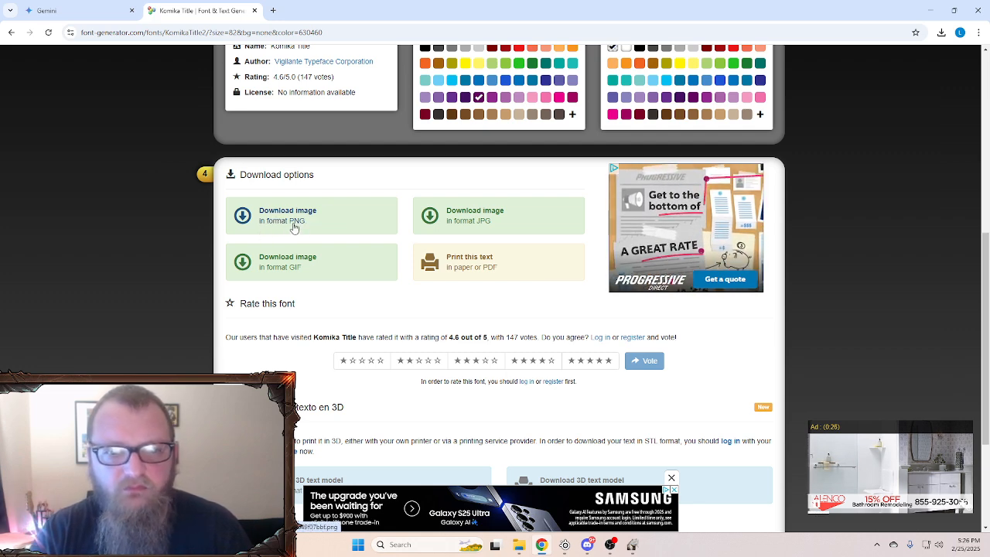
{"action": "left_click", "coordinate": [303, 224]}
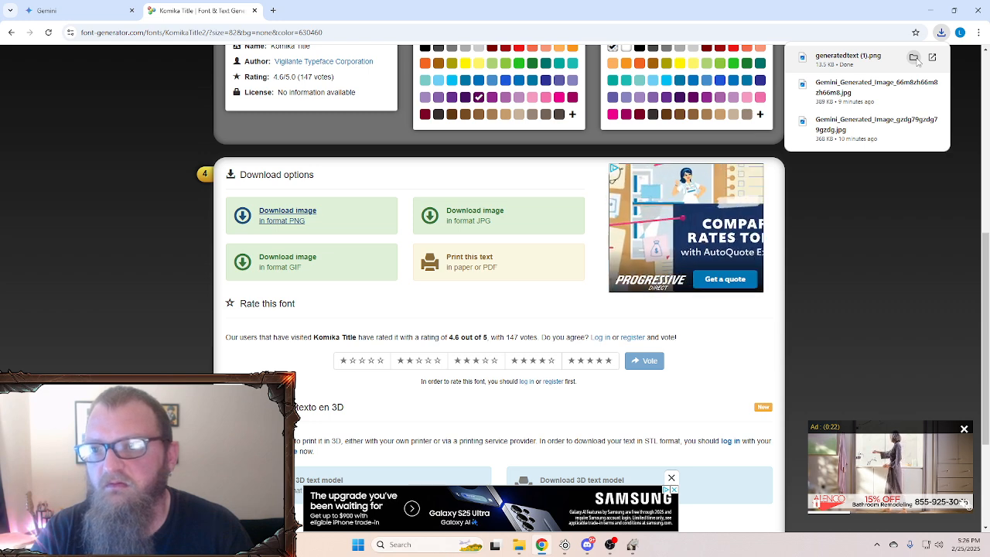
Step: Show the downloaded lettering in the Downloads folder, move the folder window lower and minimize the browser
{"action": "left_click", "coordinate": [914, 58]}
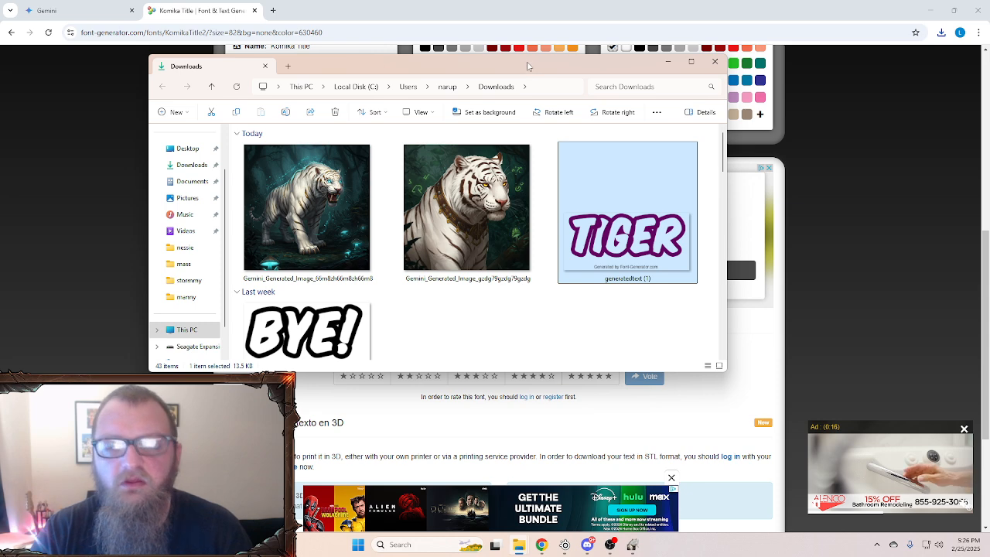
{"action": "left_click_drag", "start_coordinate": [527, 65], "coordinate": [612, 168]}
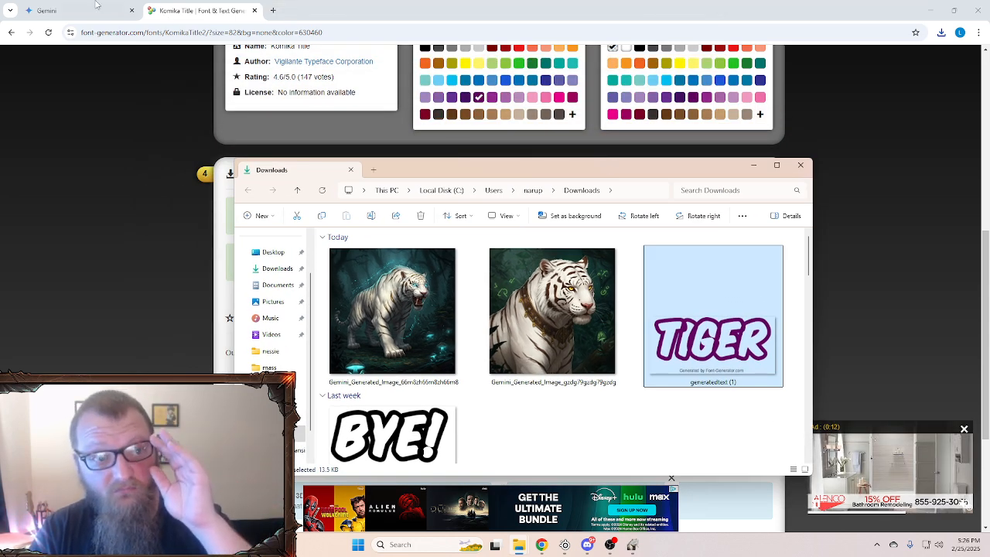
{"action": "left_click", "coordinate": [930, 10]}
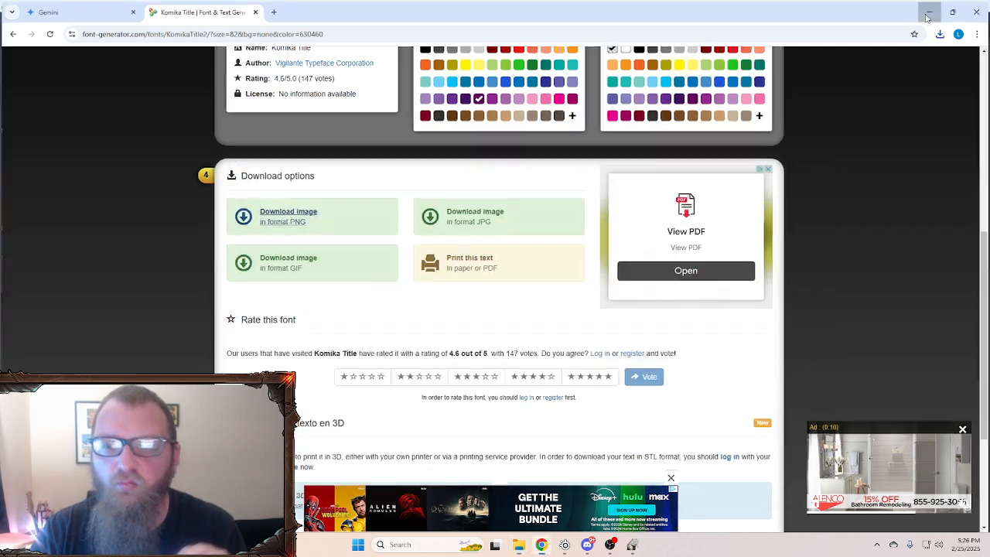
Step: Switch to GIMP and set up an export of the tiger cutout to the Downloads folder, naming it tiger.png
{"action": "left_click", "coordinate": [638, 7]}
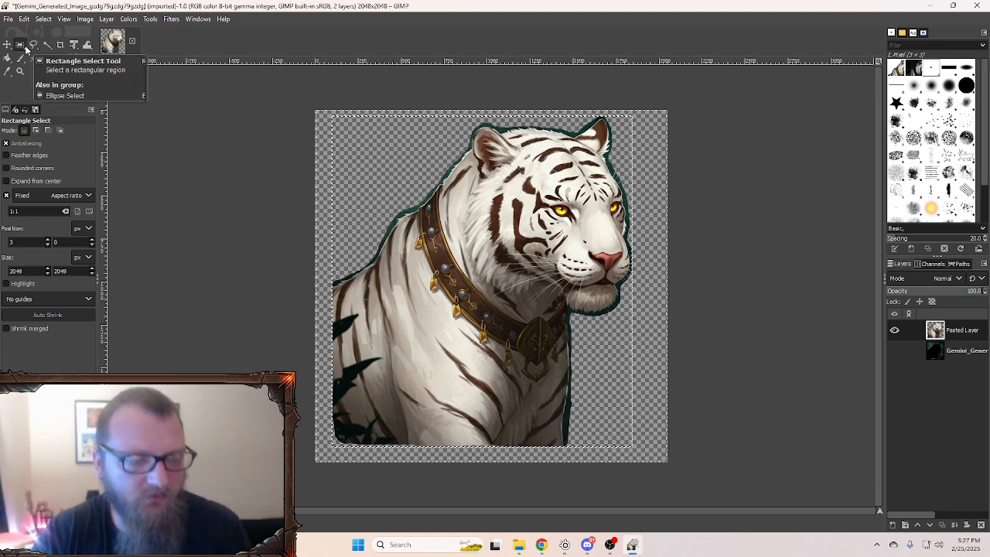
{"action": "left_click", "coordinate": [8, 19]}
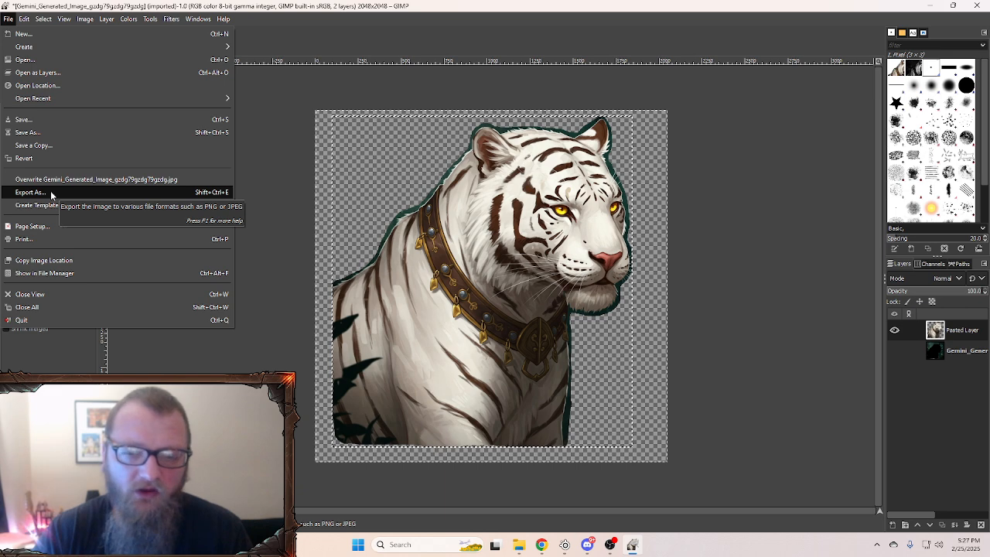
{"action": "left_click", "coordinate": [31, 192]}
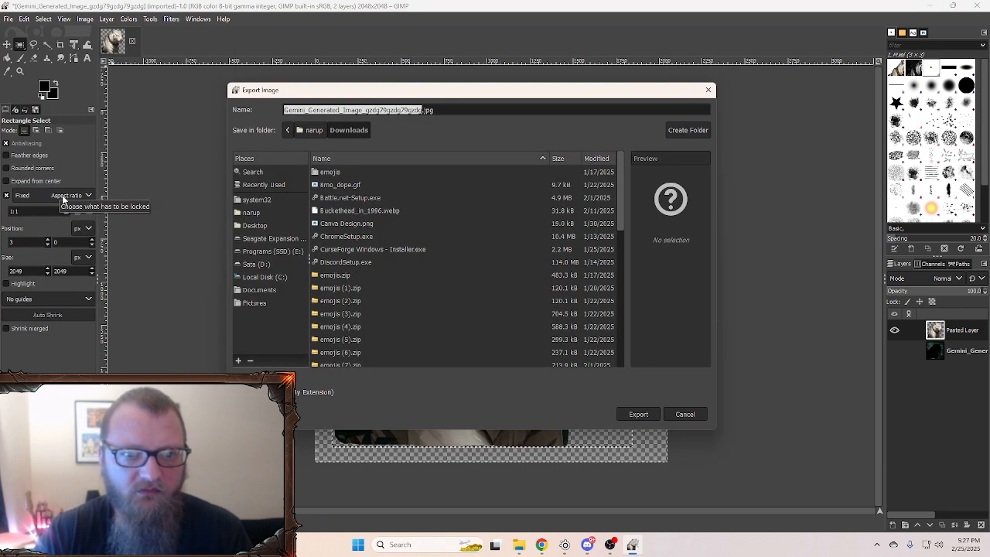
{"action": "type", "text": "tiger"}
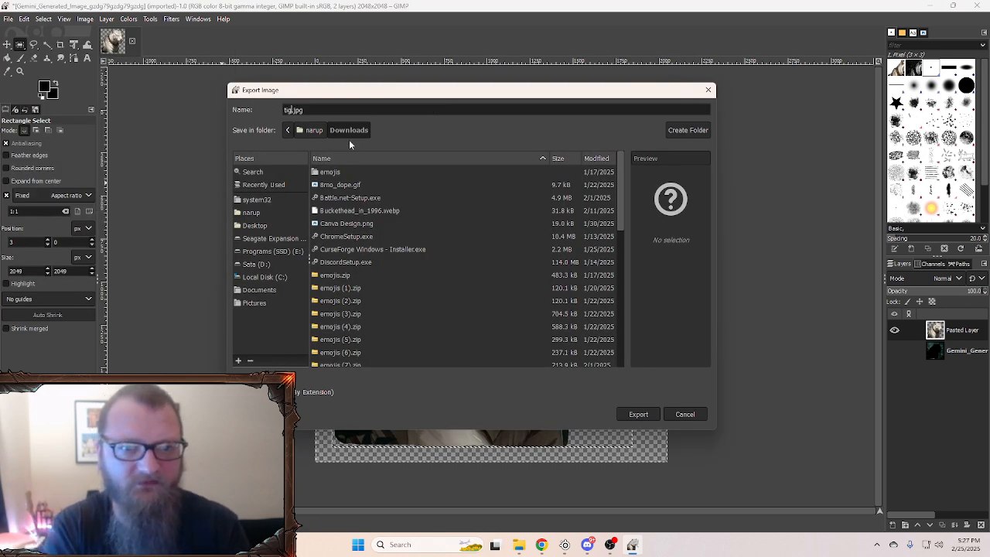
{"action": "left_click", "coordinate": [326, 111]}
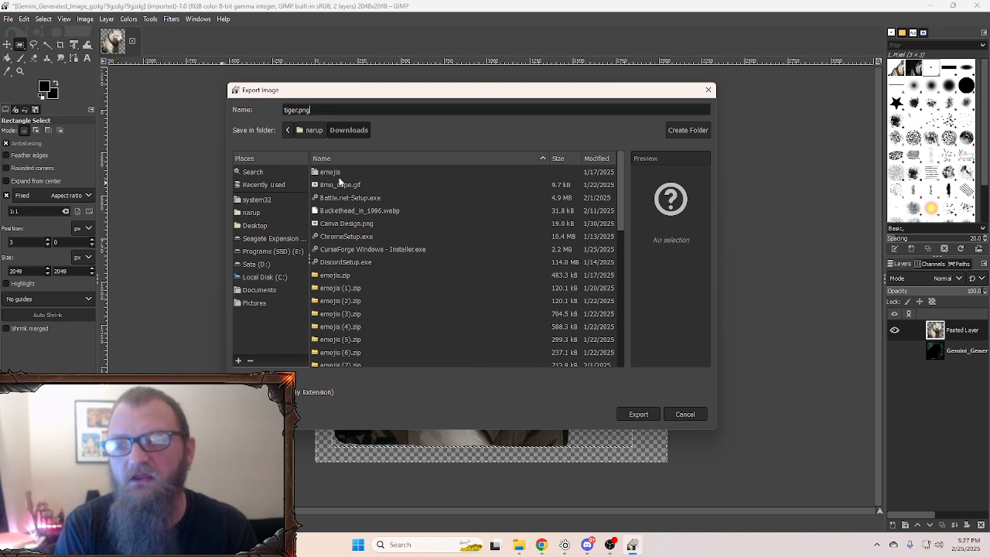
{"action": "key", "text": "BackSpace"}
{"action": "key", "text": "BackSpace"}
{"action": "key", "text": "BackSpace"}
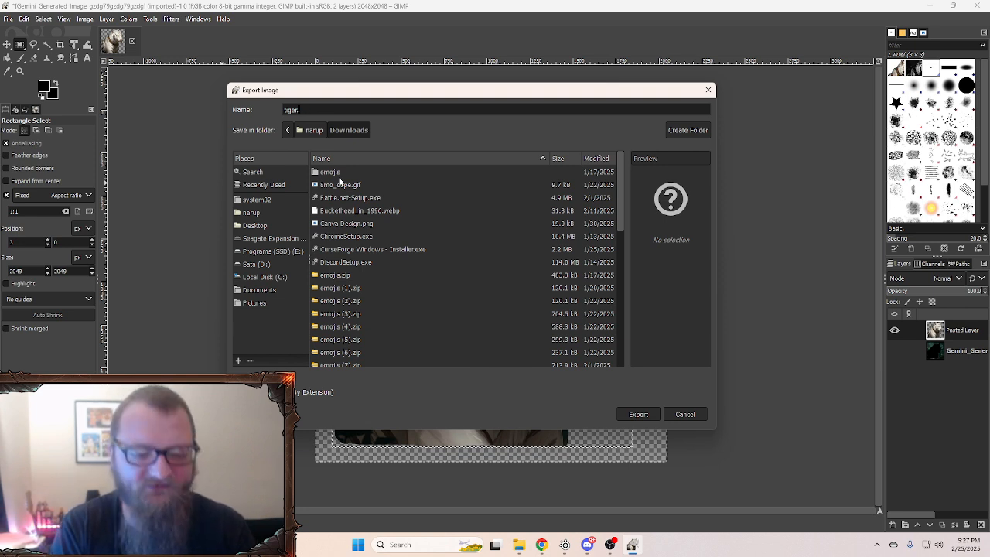
{"action": "type", "text": "gif"}
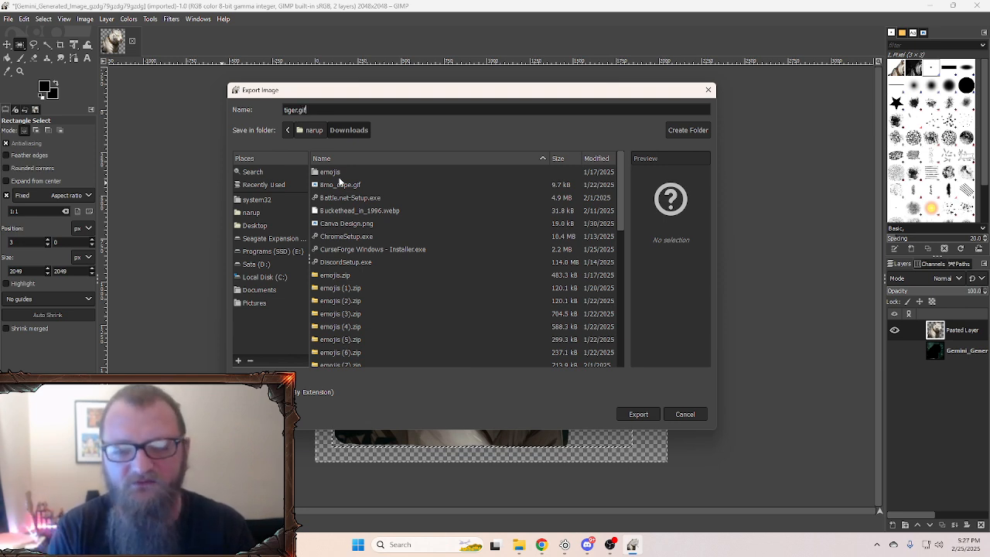
{"action": "key", "text": "BackSpace"}
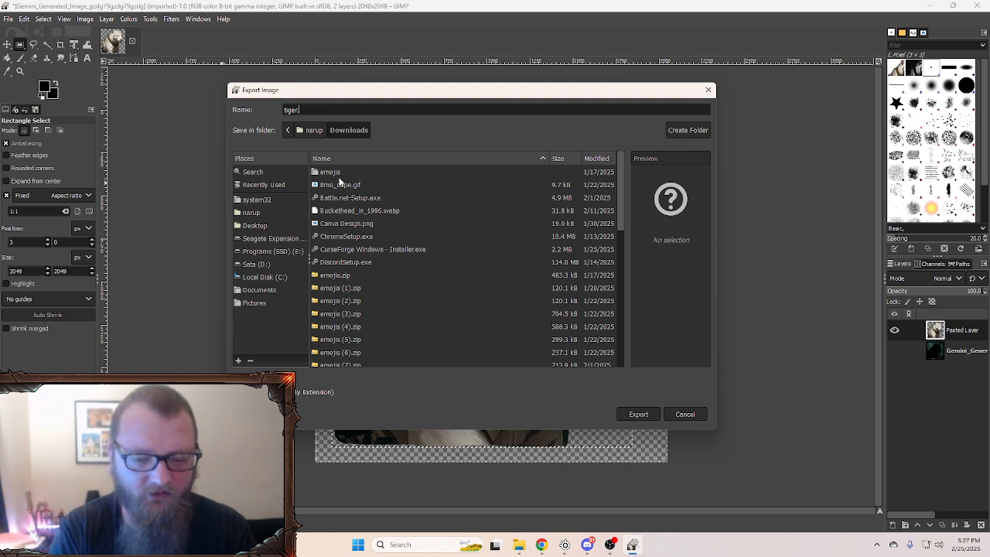
{"action": "type", "text": "png"}
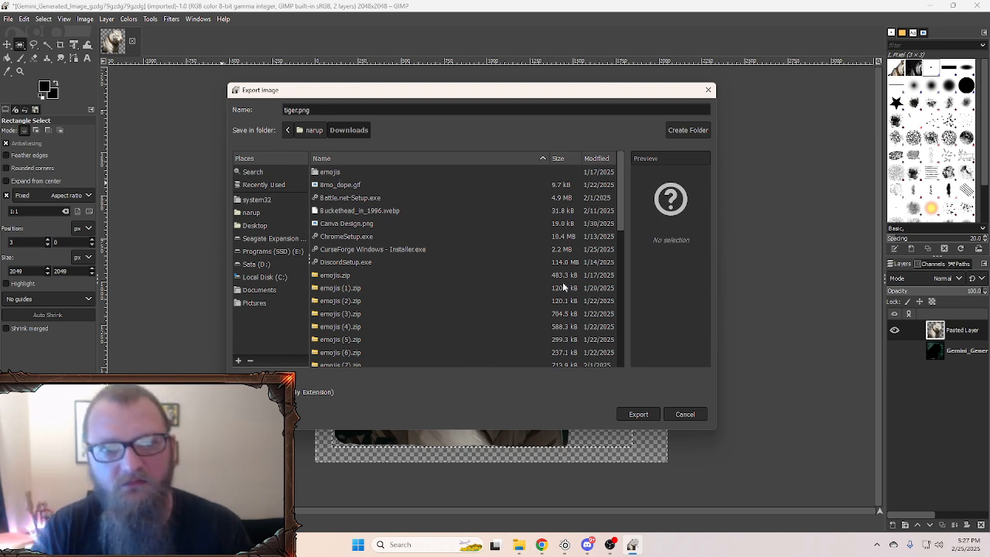
Step: Export the cutout with the existing PNG options and look for the exported file in the Downloads folder
{"action": "left_click", "coordinate": [648, 414]}
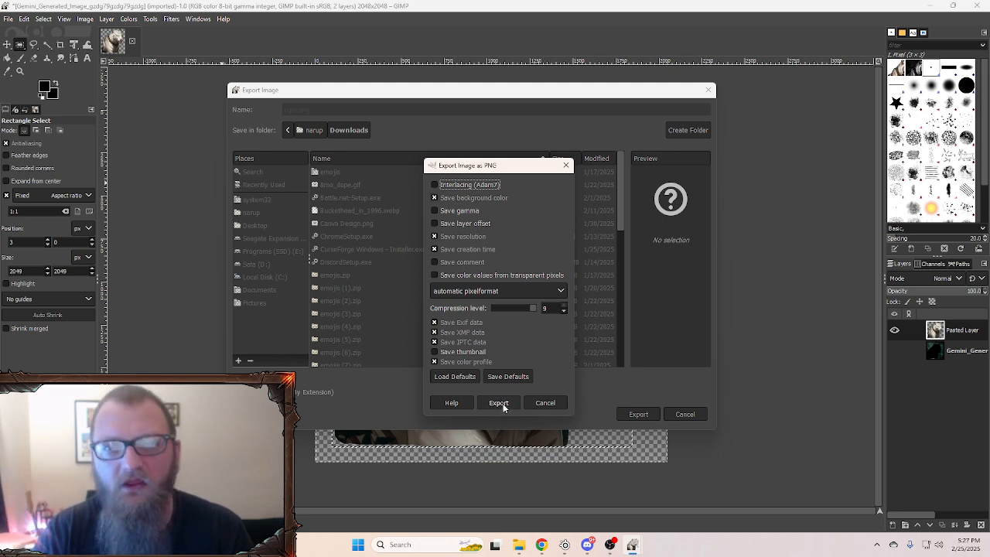
{"action": "left_click", "coordinate": [499, 403]}
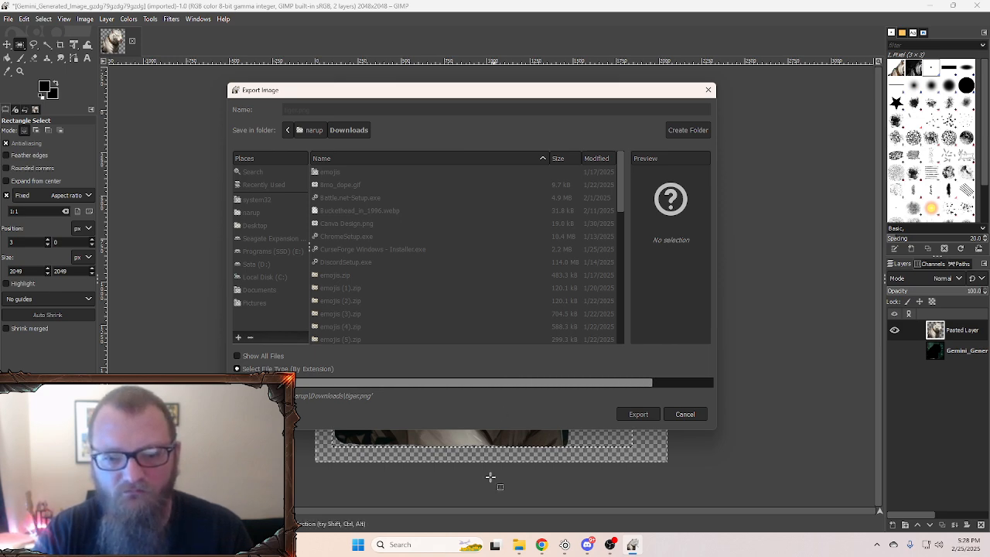
{"action": "mouse_move", "coordinate": [518, 545]}
{"action": "left_click", "coordinate": [557, 490]}
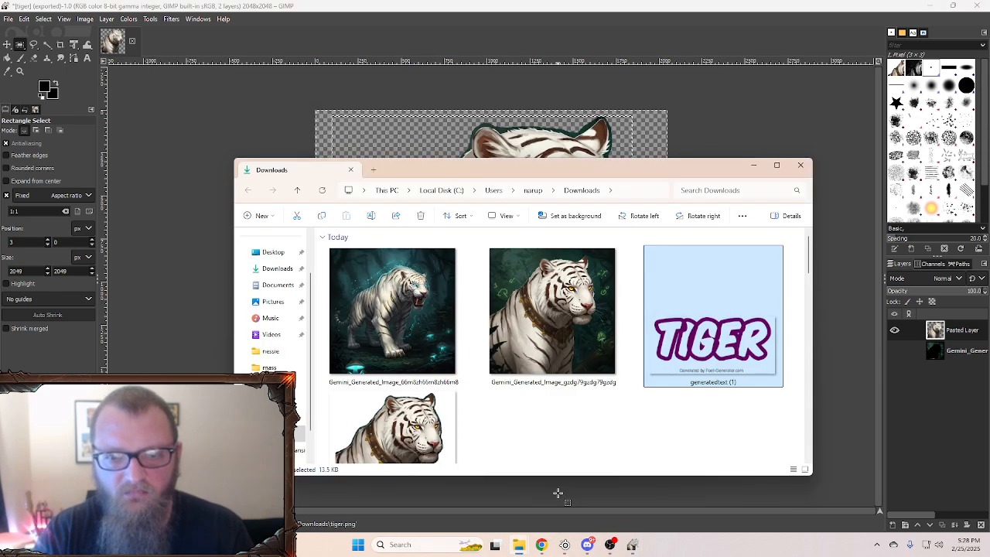
{"action": "scroll", "coordinate": [537, 428], "scroll_direction": "down", "scroll_amount": 1}
{"action": "scroll", "coordinate": [458, 355], "scroll_direction": "up", "scroll_amount": 1}
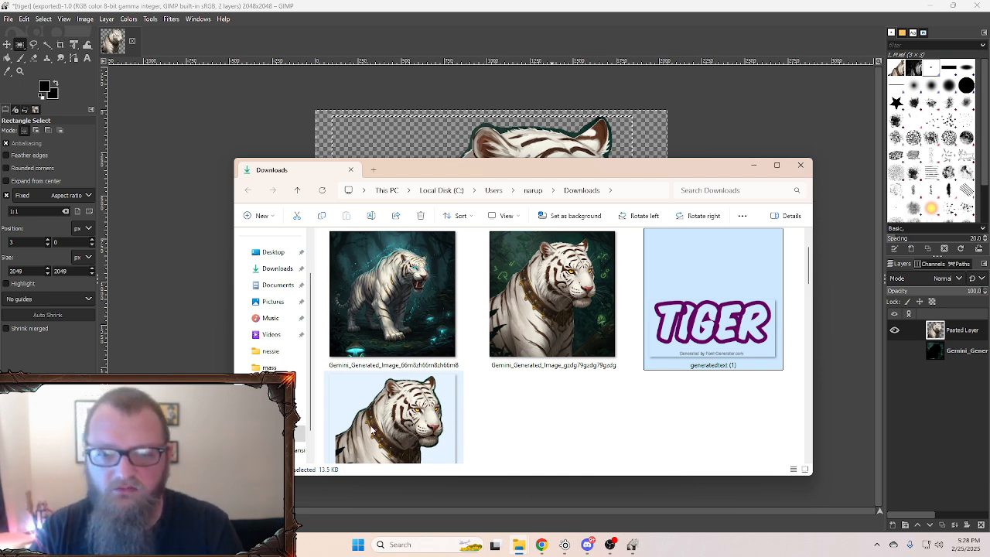
{"action": "scroll", "coordinate": [394, 393], "scroll_direction": "down", "scroll_amount": 1}
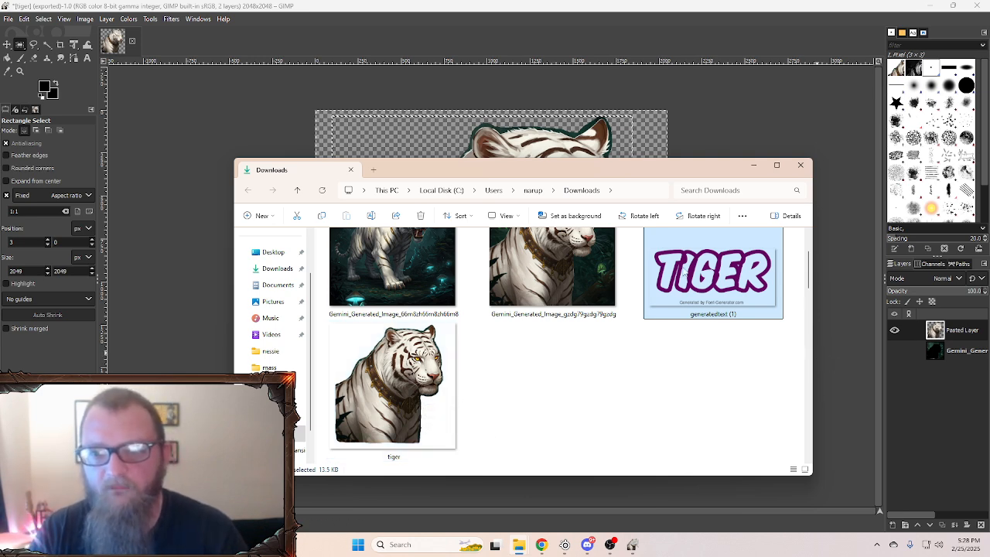
{"action": "scroll", "coordinate": [686, 305], "scroll_direction": "up", "scroll_amount": 1}
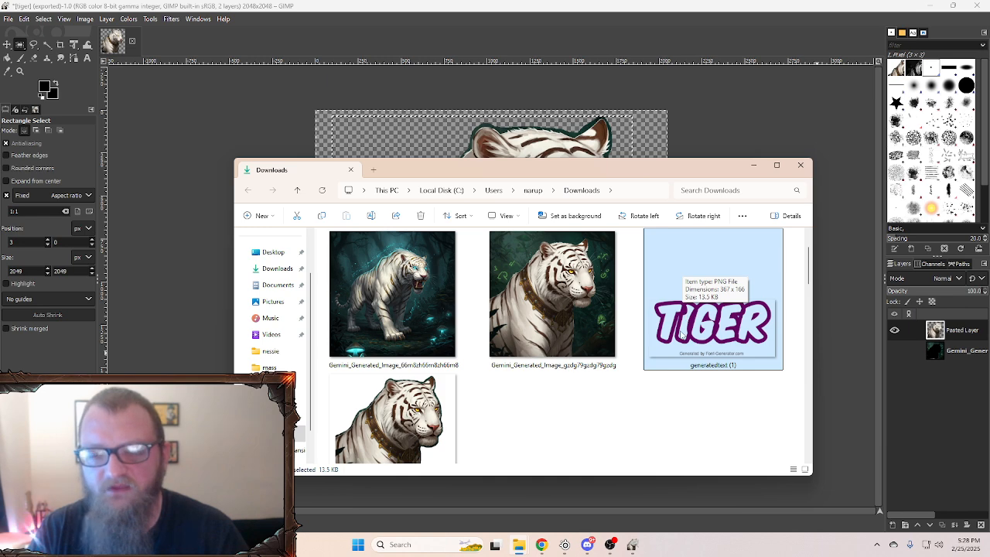
Step: Open the downloaded lettering image generatedtext (1) in Paint
{"action": "right_click", "coordinate": [688, 329]}
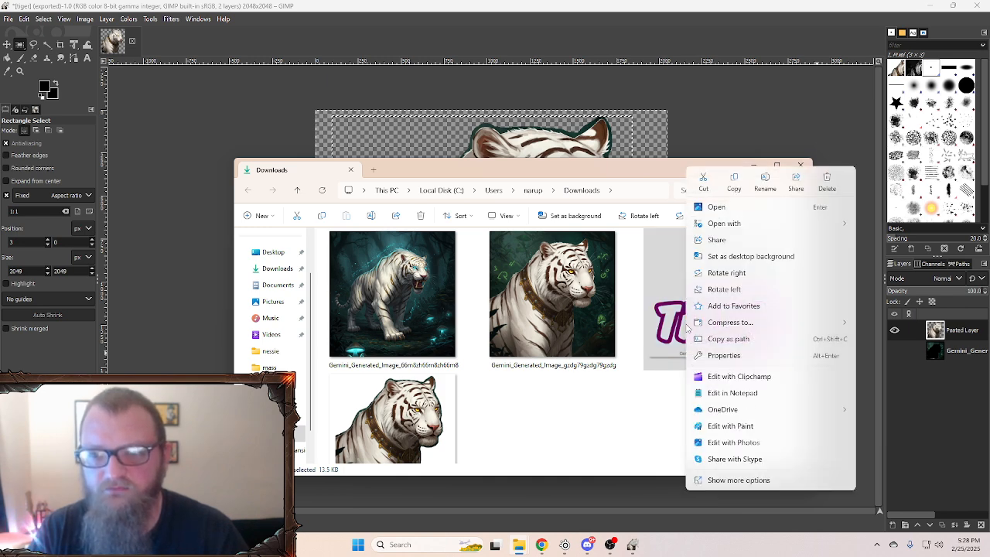
{"action": "left_click", "coordinate": [631, 393]}
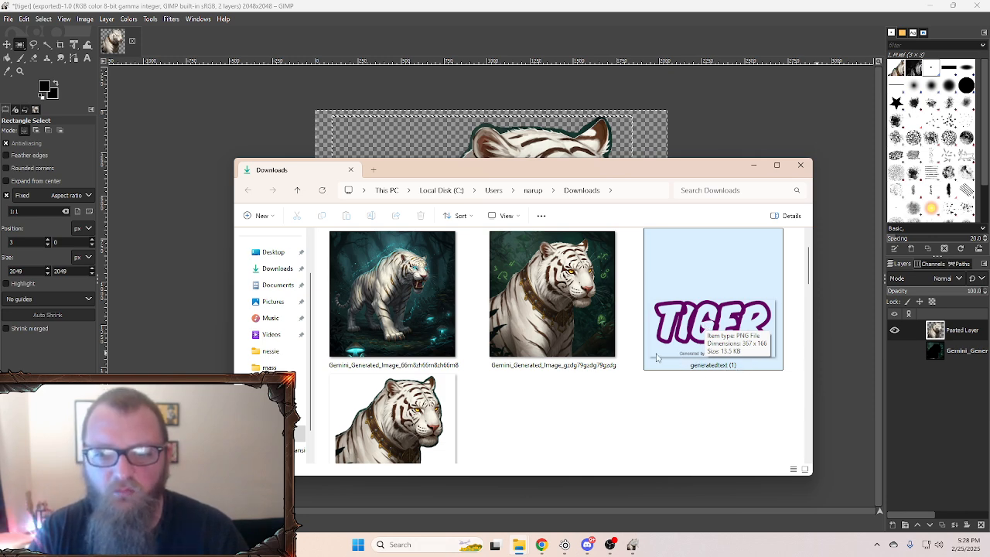
{"action": "left_click", "coordinate": [693, 317]}
{"action": "right_click", "coordinate": [693, 317]}
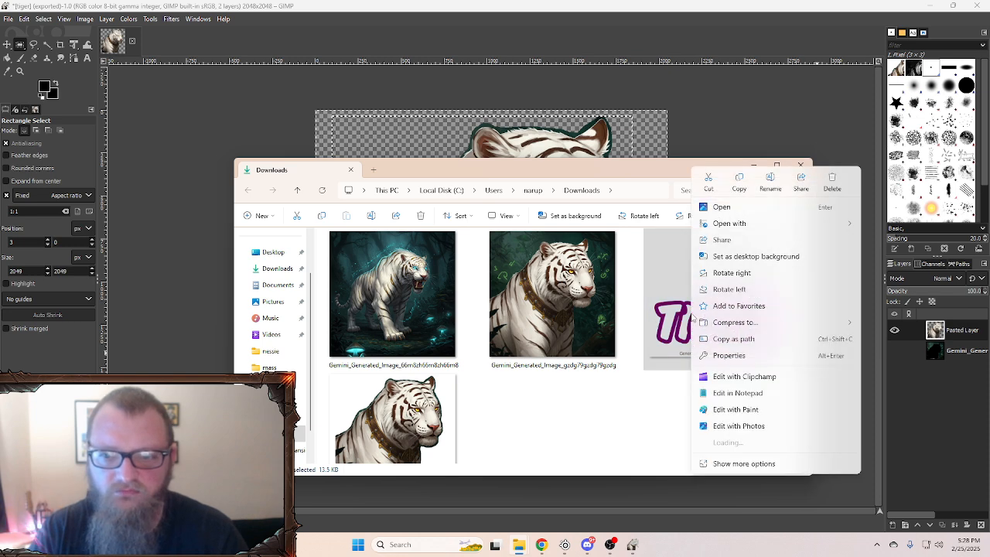
{"action": "mouse_move", "coordinate": [760, 225]}
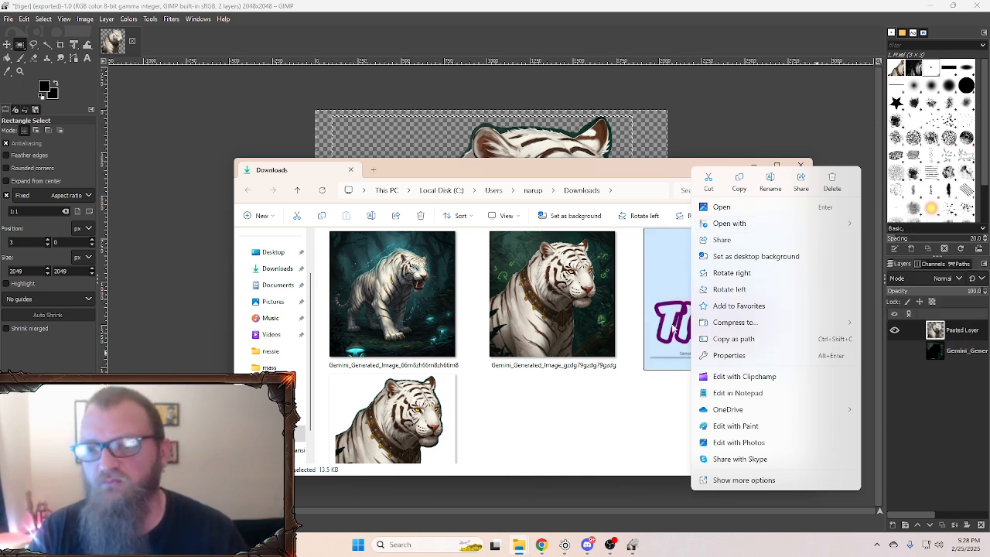
{"action": "mouse_move", "coordinate": [808, 231]}
{"action": "left_click", "coordinate": [883, 257]}
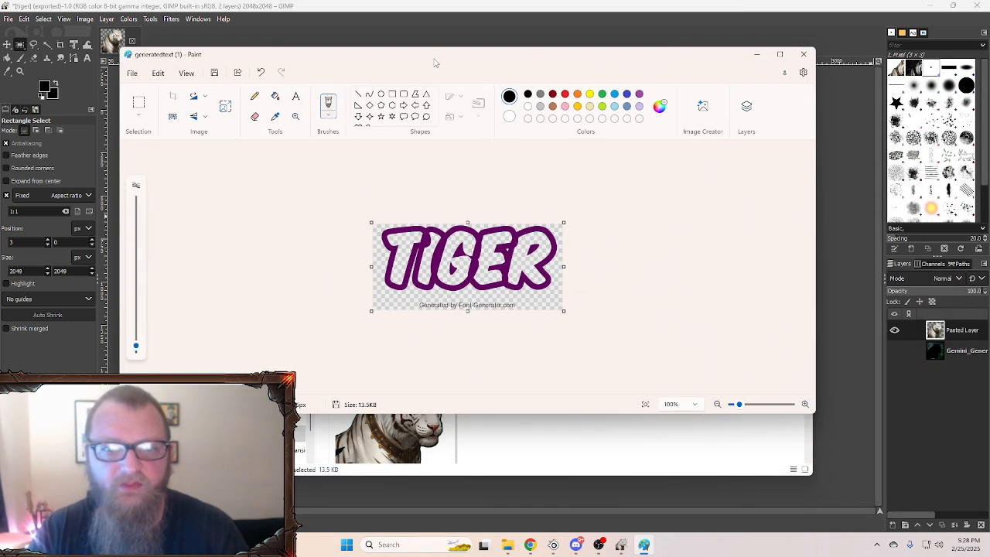
Step: Maximize the Paint window and erase the "Generated by Font-Generator.com" line below the lettering
{"action": "double_click", "coordinate": [433, 61]}
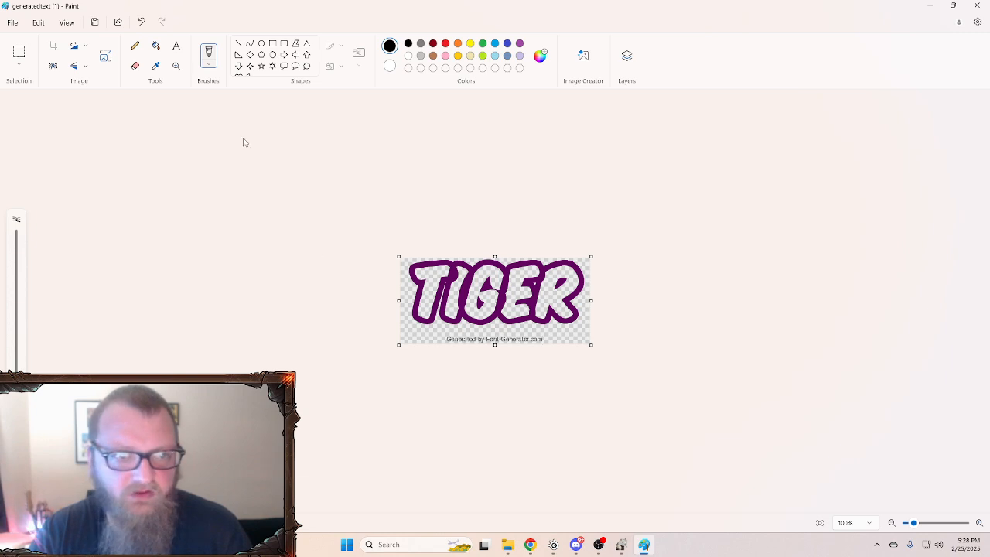
{"action": "left_click", "coordinate": [134, 65]}
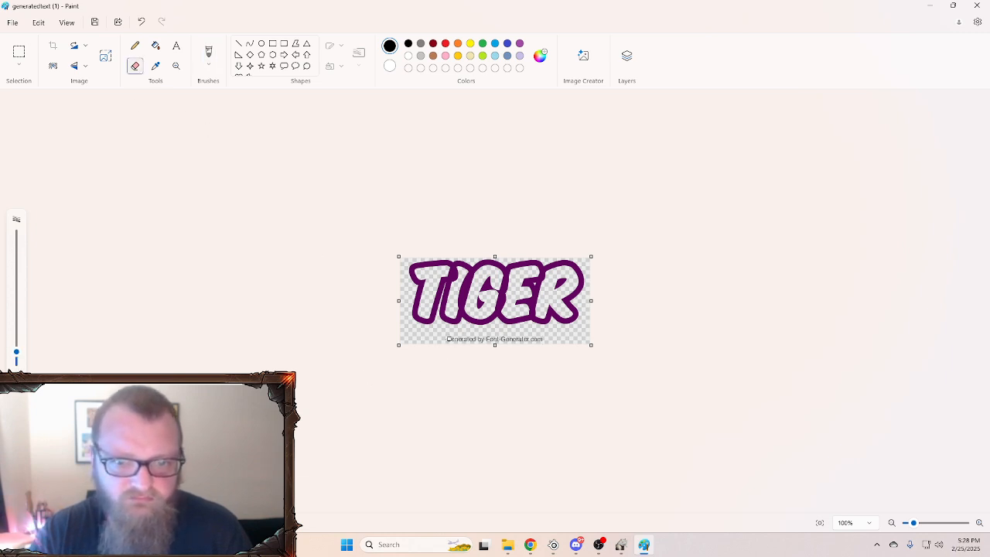
{"action": "left_click_drag", "start_coordinate": [449, 338], "coordinate": [496, 339]}
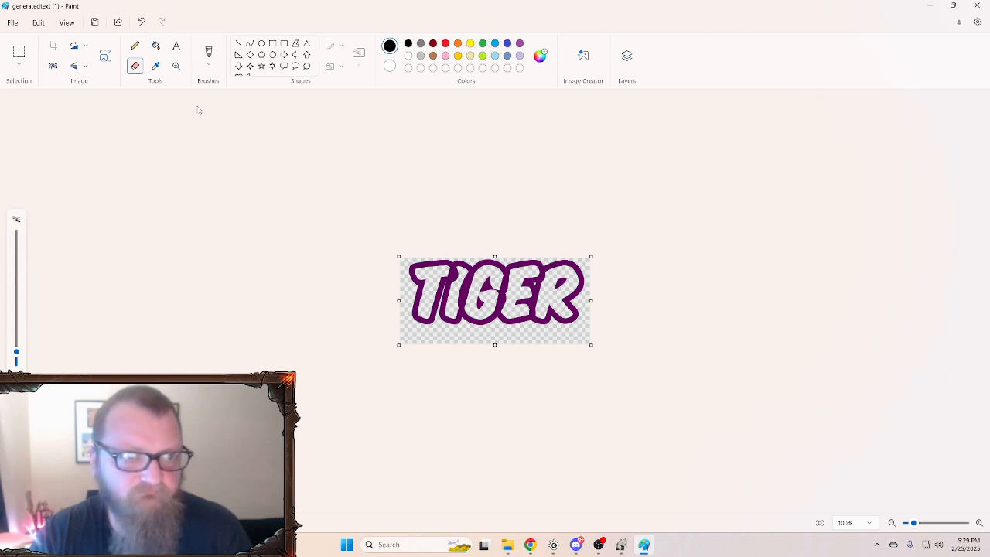
Step: Try filling the insides of all five TIGER letters with dark blue
{"action": "left_click", "coordinate": [156, 46]}
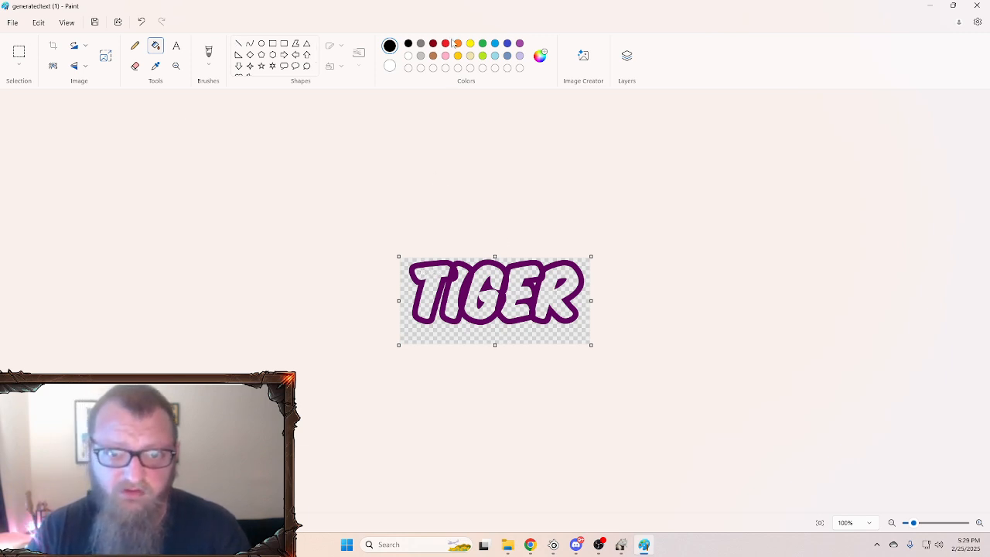
{"action": "left_click", "coordinate": [507, 43]}
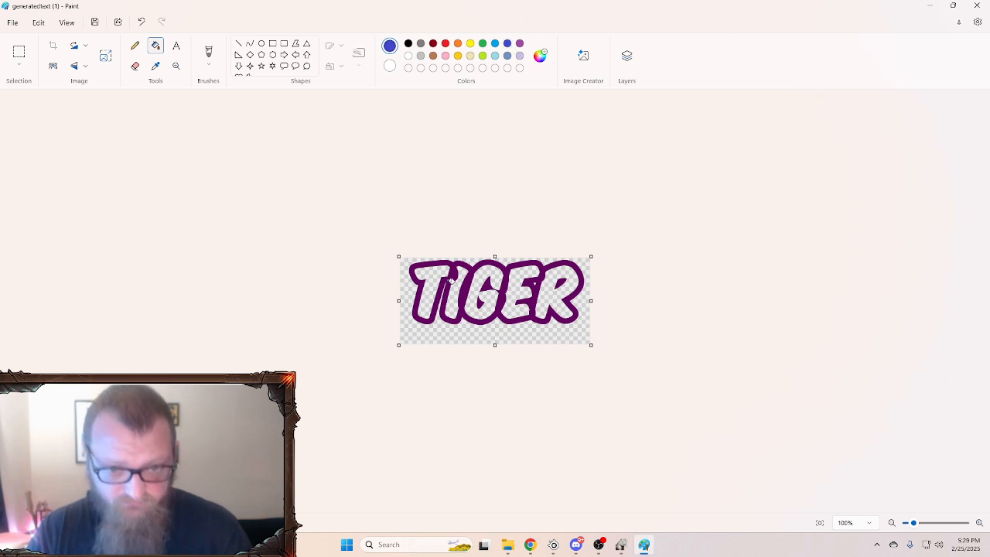
{"action": "left_click", "coordinate": [436, 272]}
{"action": "left_click", "coordinate": [454, 285]}
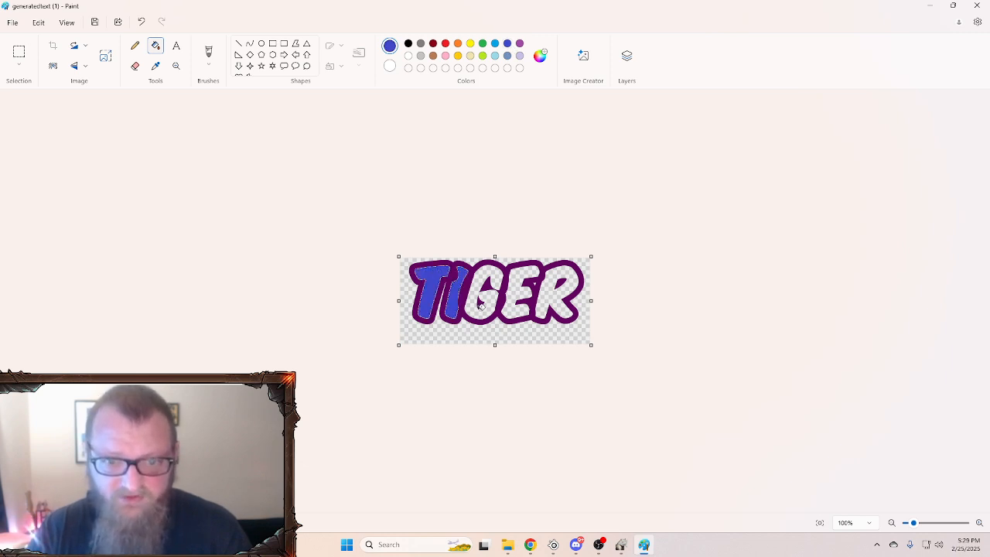
{"action": "left_click", "coordinate": [488, 308]}
{"action": "left_click", "coordinate": [517, 310]}
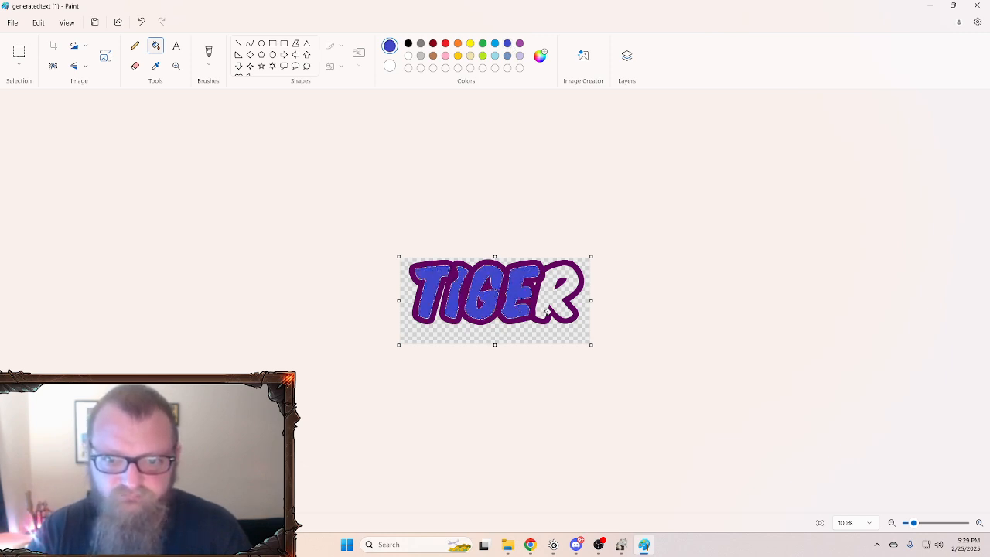
{"action": "left_click", "coordinate": [551, 309]}
Step: Fill the insides of all five TIGER letters with bright light blue
{"action": "left_click", "coordinate": [494, 43]}
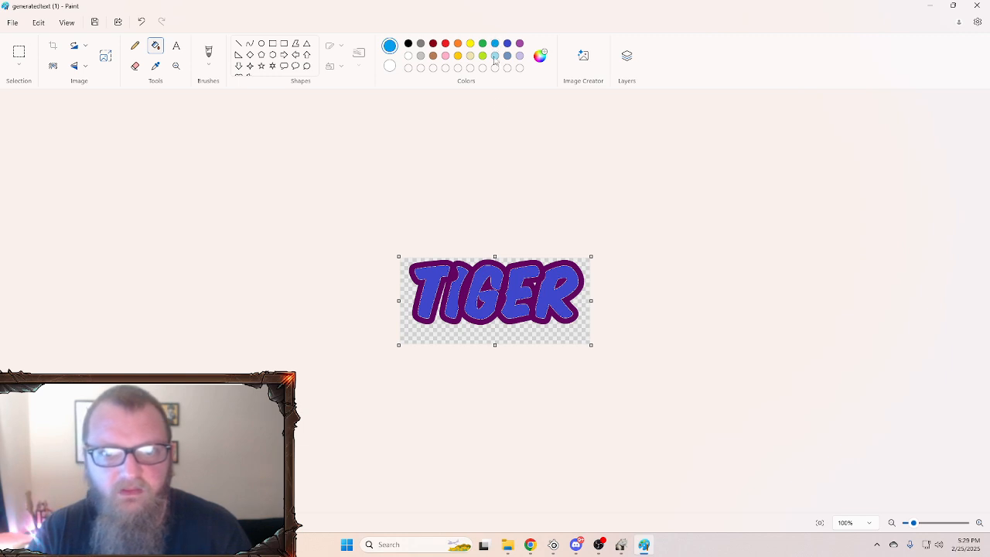
{"action": "left_click", "coordinate": [439, 284]}
{"action": "left_click", "coordinate": [456, 301]}
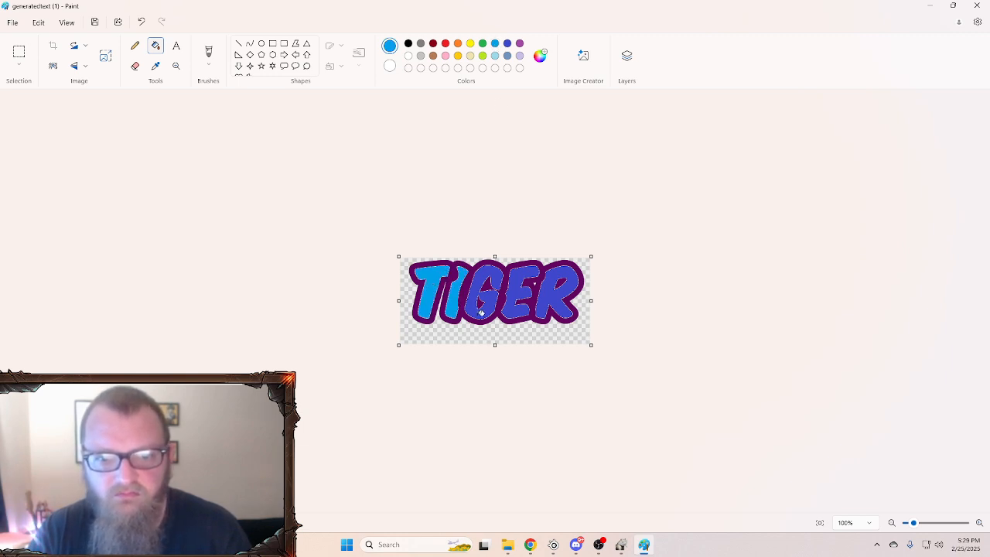
{"action": "left_click", "coordinate": [481, 313]}
{"action": "left_click", "coordinate": [520, 310]}
{"action": "left_click", "coordinate": [552, 312]}
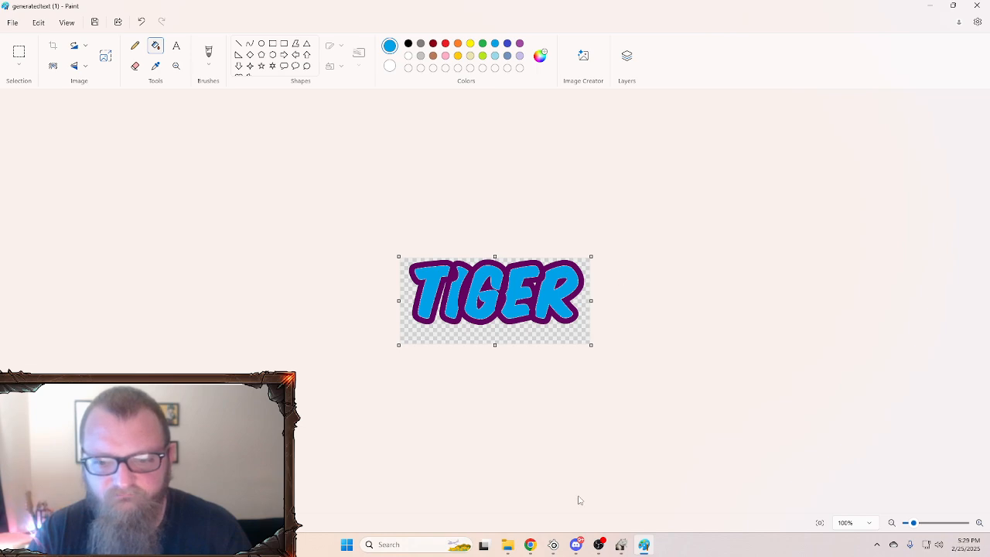
Step: Save the edited lettering to its existing file, generatedtext (1)
{"action": "mouse_move", "coordinate": [532, 546]}
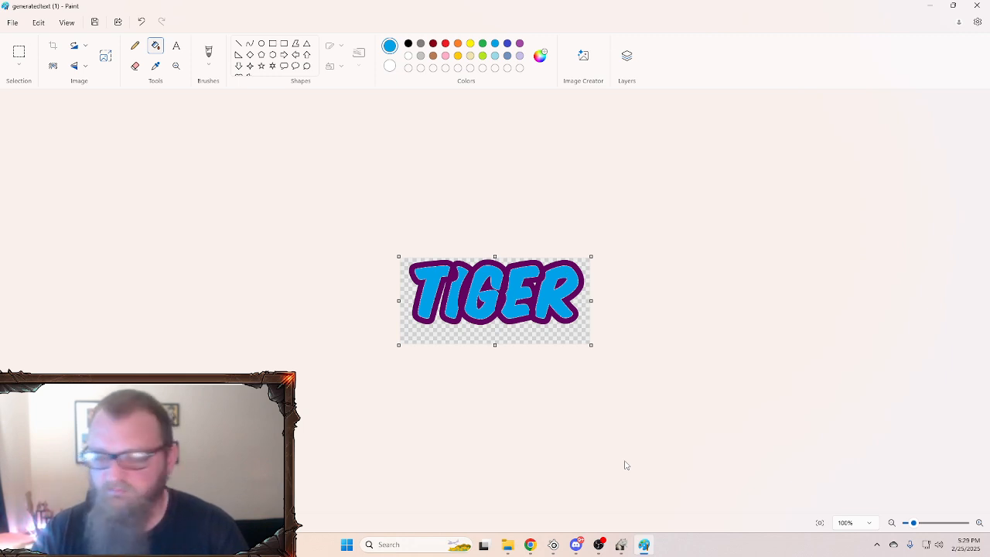
{"action": "left_click", "coordinate": [13, 23]}
{"action": "left_click", "coordinate": [405, 198]}
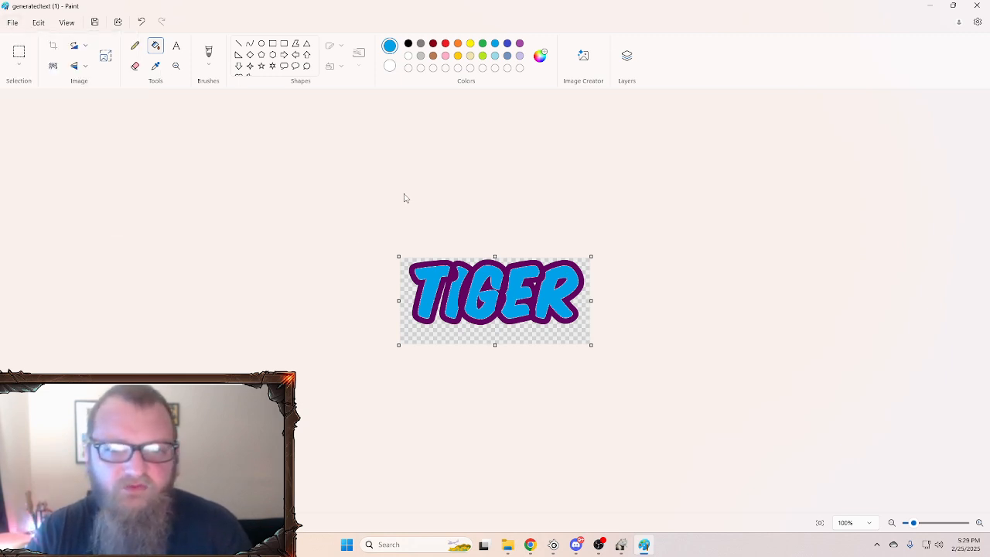
{"action": "left_click", "coordinate": [15, 24]}
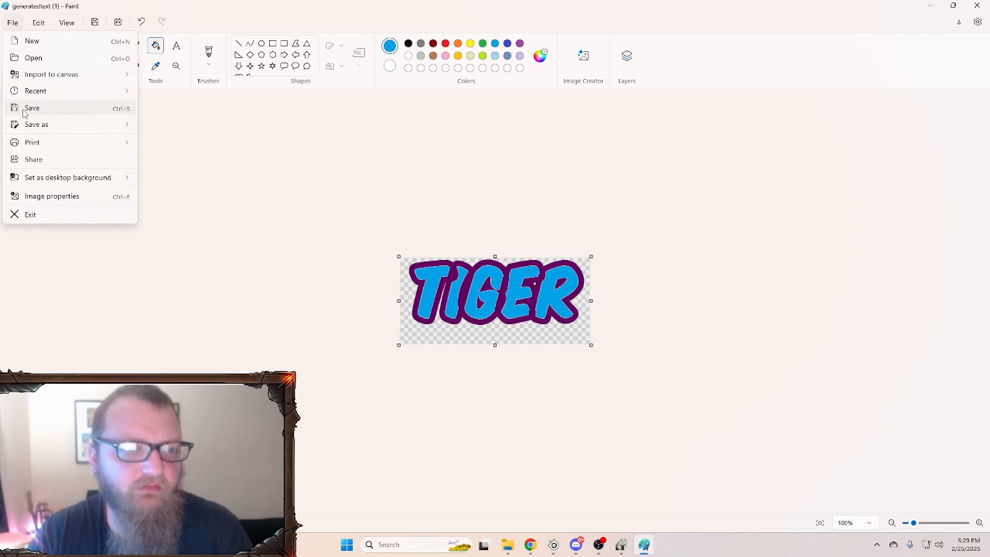
{"action": "mouse_move", "coordinate": [40, 127]}
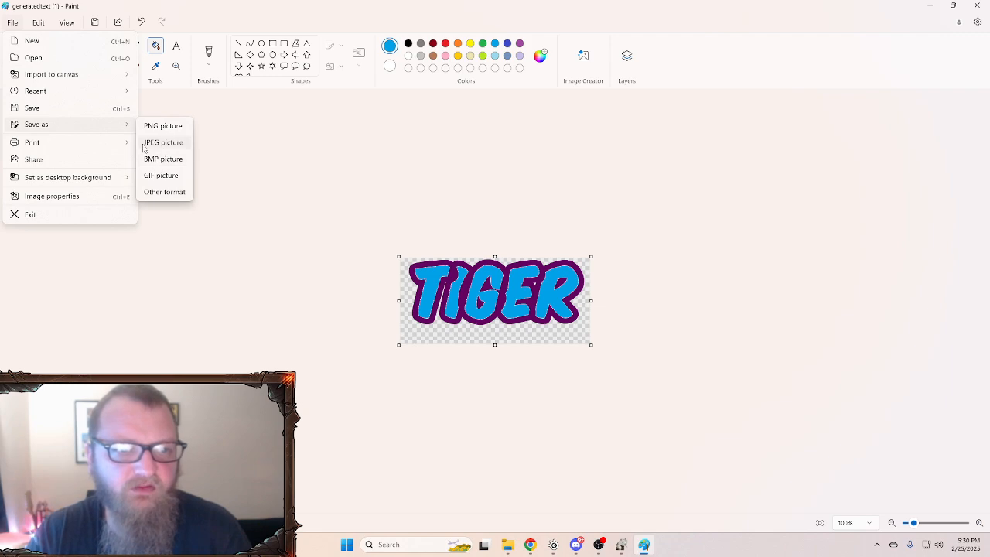
{"action": "left_click", "coordinate": [54, 109]}
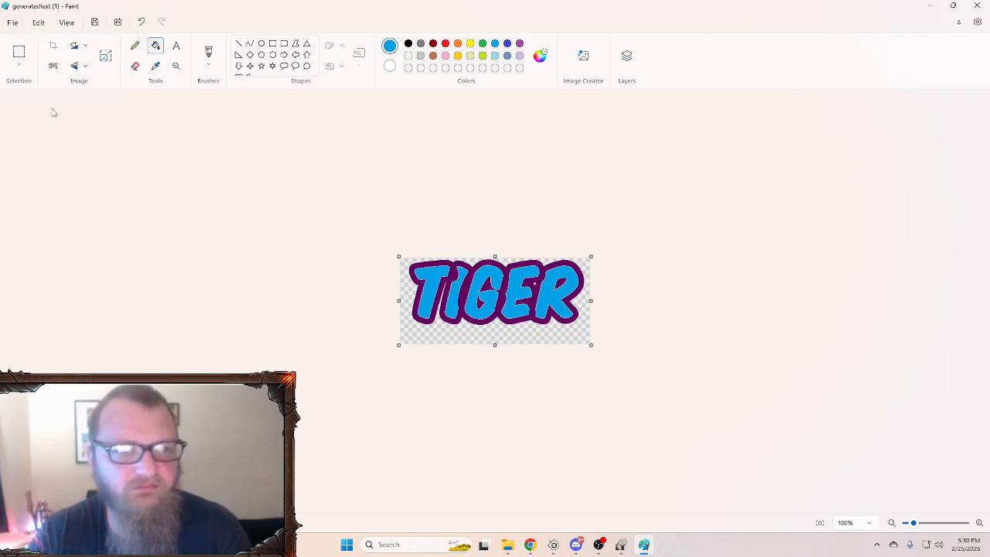
Step: Close Paint, return to the tiger image in GIMP and scale it to 1500 × 1500 px
{"action": "left_click", "coordinate": [977, 5]}
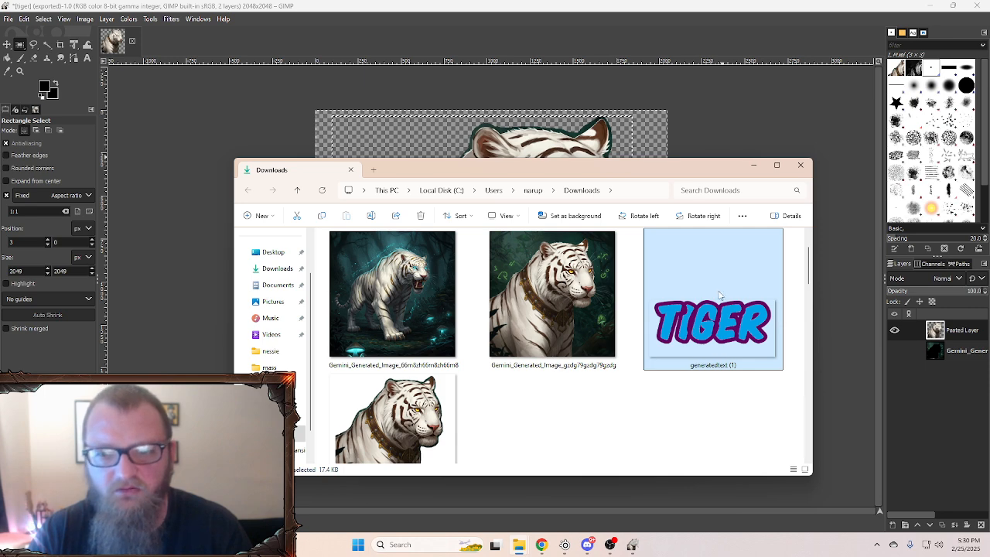
{"action": "left_click", "coordinate": [465, 12]}
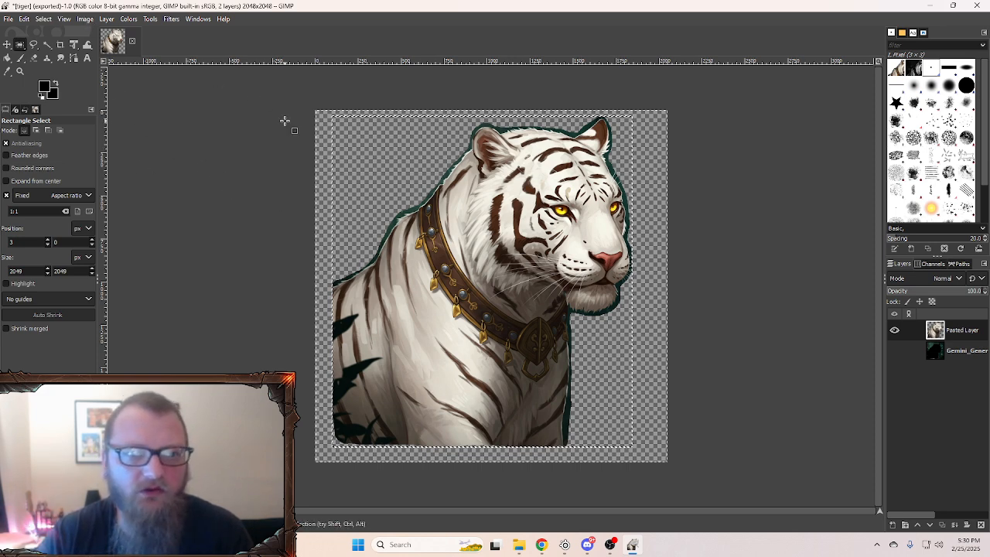
{"action": "left_click", "coordinate": [91, 23]}
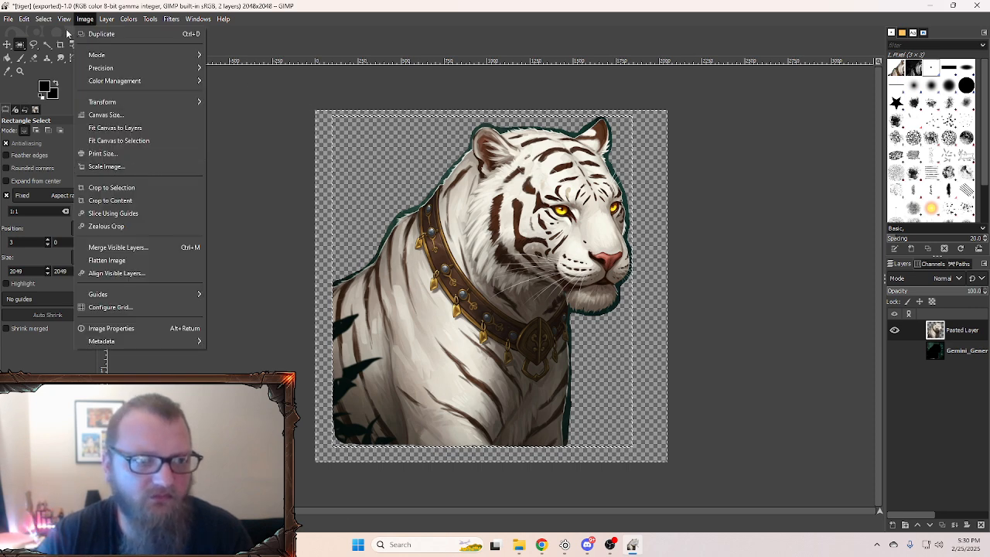
{"action": "mouse_move", "coordinate": [62, 21]}
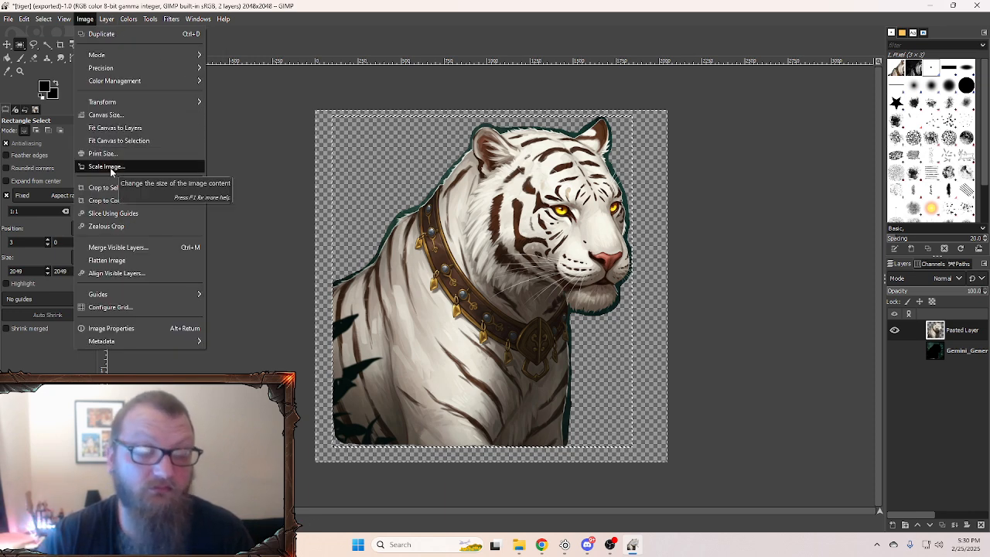
{"action": "left_click", "coordinate": [111, 170]}
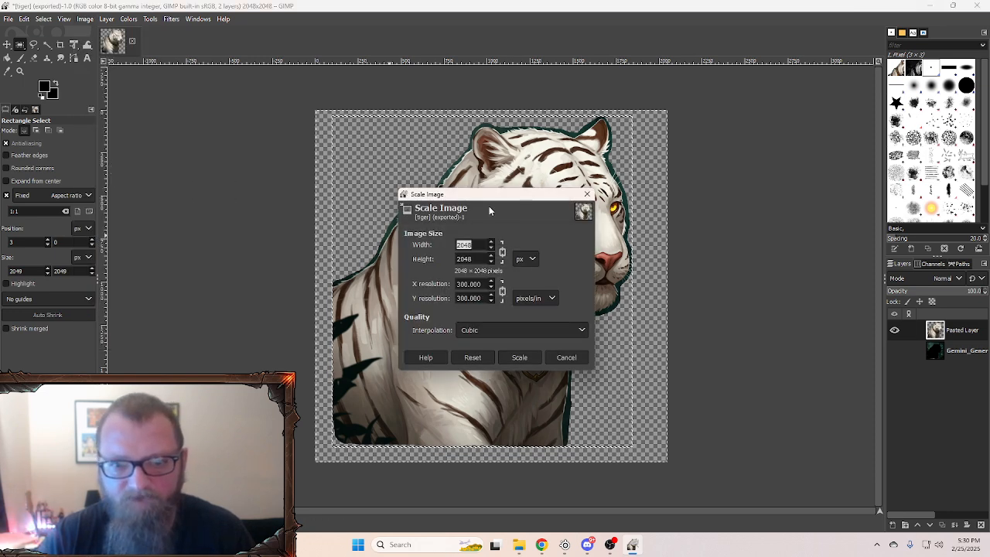
{"action": "type", "text": "15"}
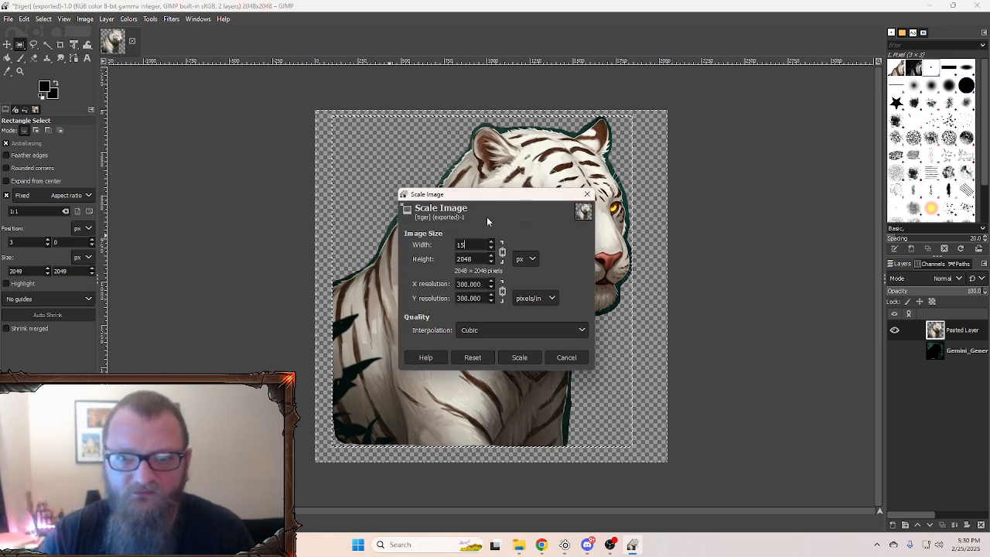
{"action": "type", "text": "00"}
{"action": "key", "text": "Tab"}
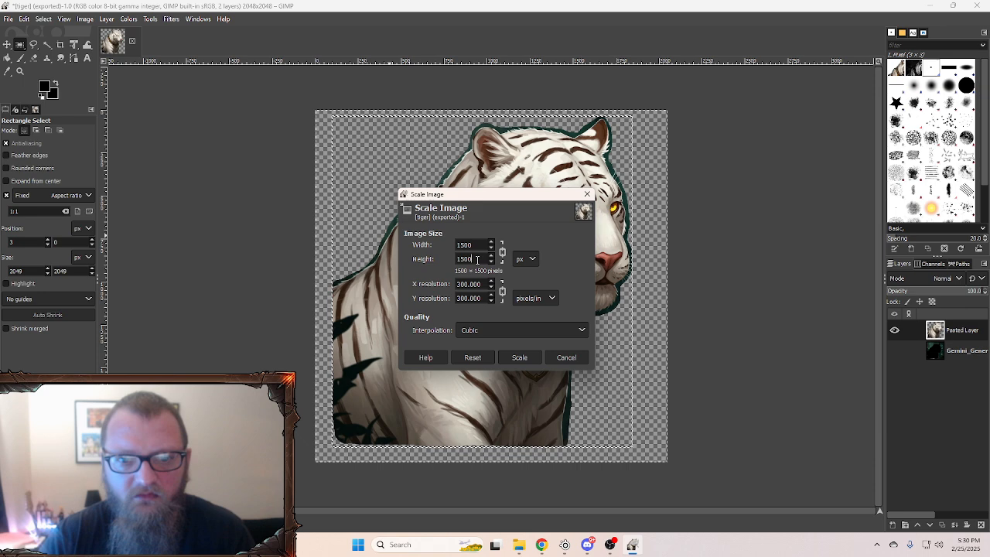
{"action": "left_click", "coordinate": [519, 358]}
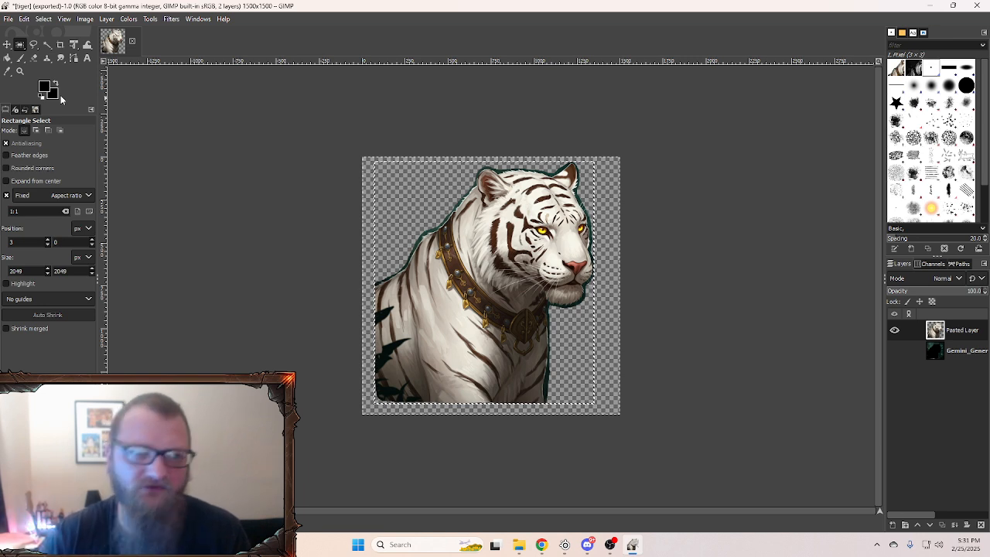
Step: Erase part of the dark green fringe under the tiger's chin using the Eraser with the Pixel brush at size 3
{"action": "left_click", "coordinate": [20, 72]}
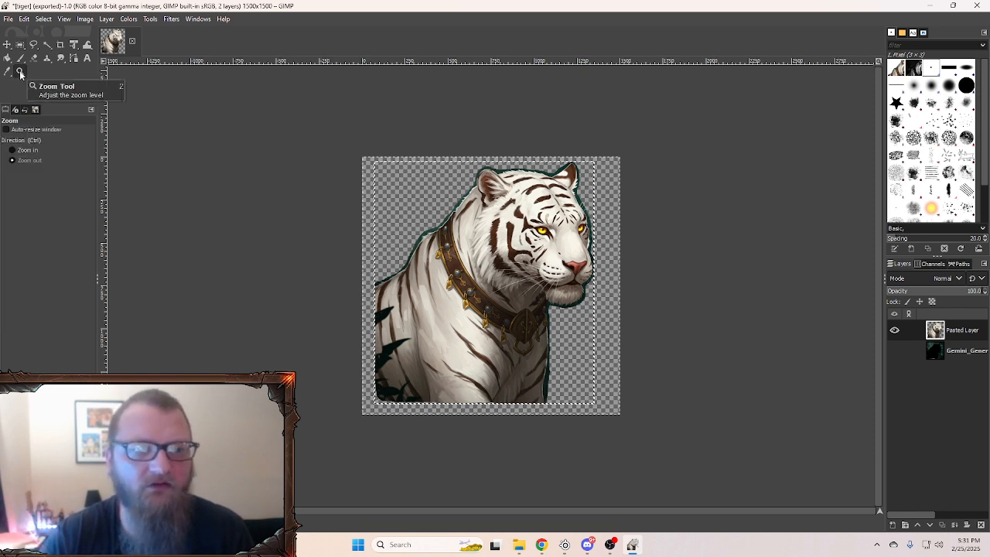
{"action": "left_click", "coordinate": [23, 150]}
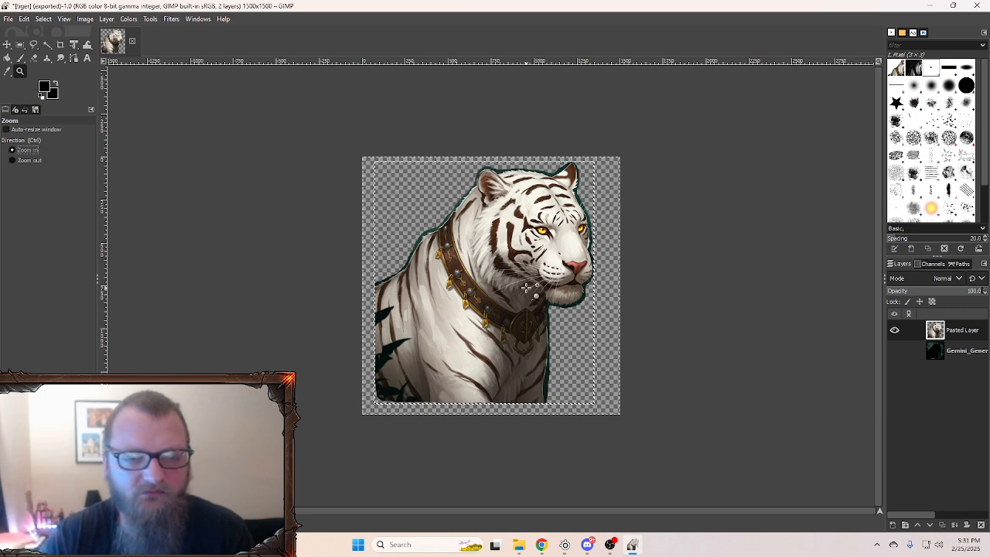
{"action": "left_click", "coordinate": [513, 286]}
{"action": "left_click", "coordinate": [512, 285]}
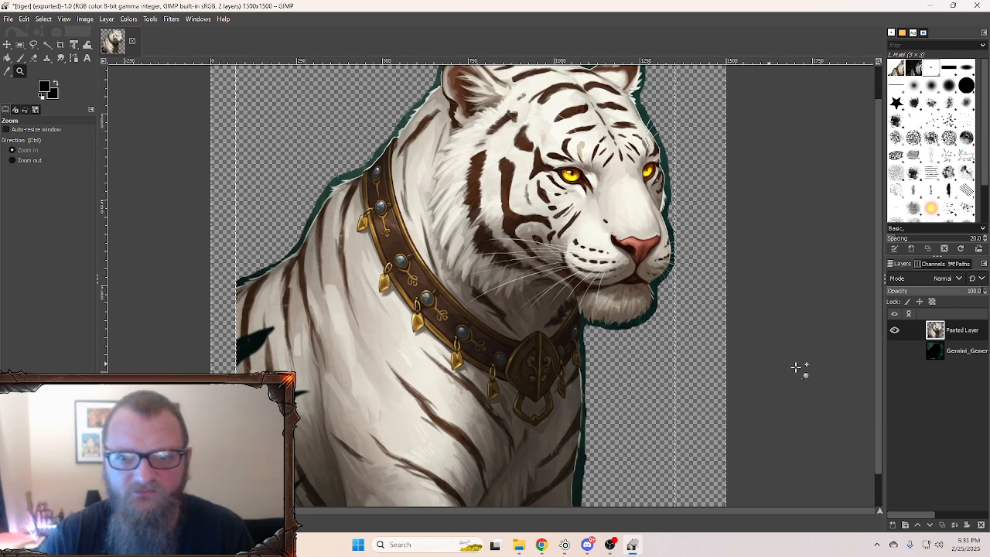
{"action": "left_click_drag", "start_coordinate": [878, 347], "coordinate": [879, 296]}
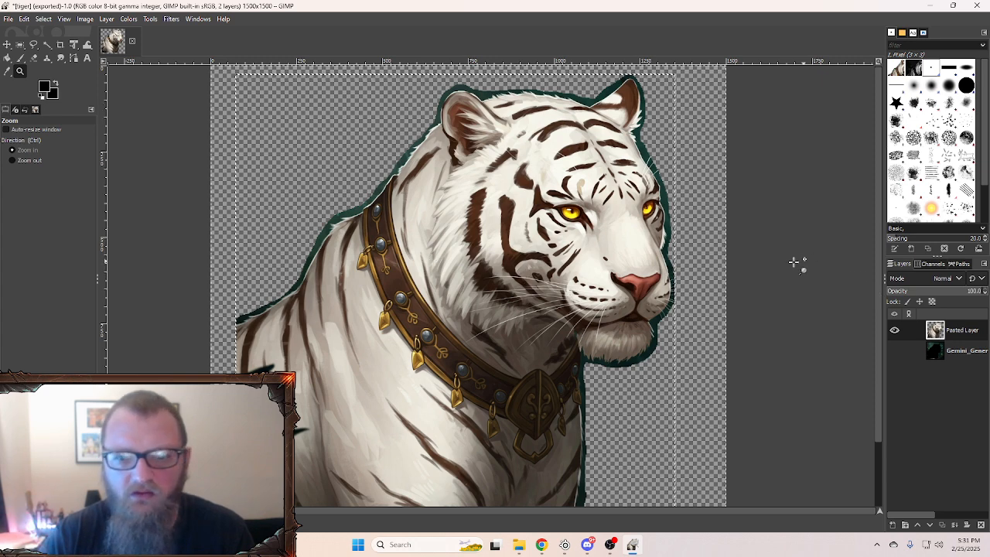
{"action": "left_click_drag", "start_coordinate": [882, 230], "coordinate": [885, 305]}
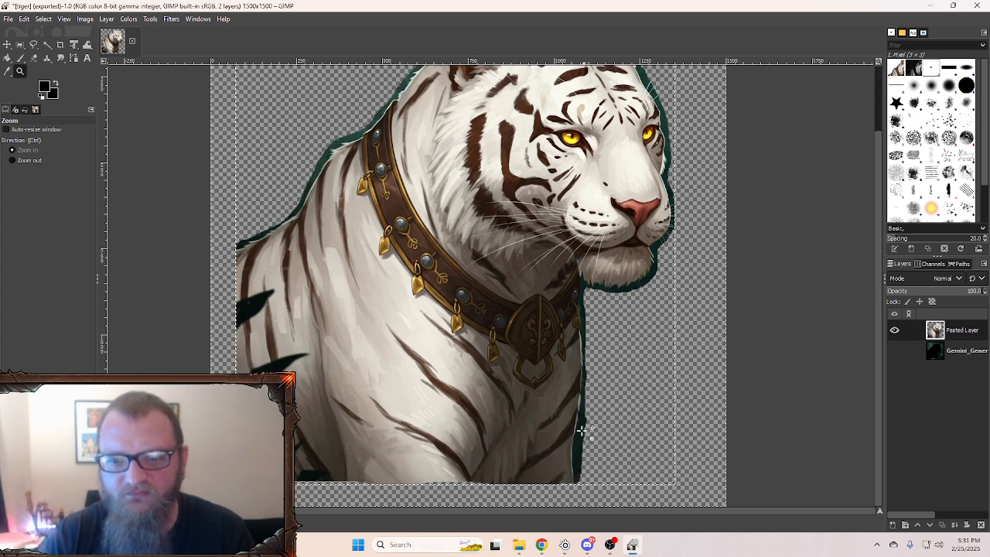
{"action": "left_click_drag", "start_coordinate": [880, 245], "coordinate": [843, 188]}
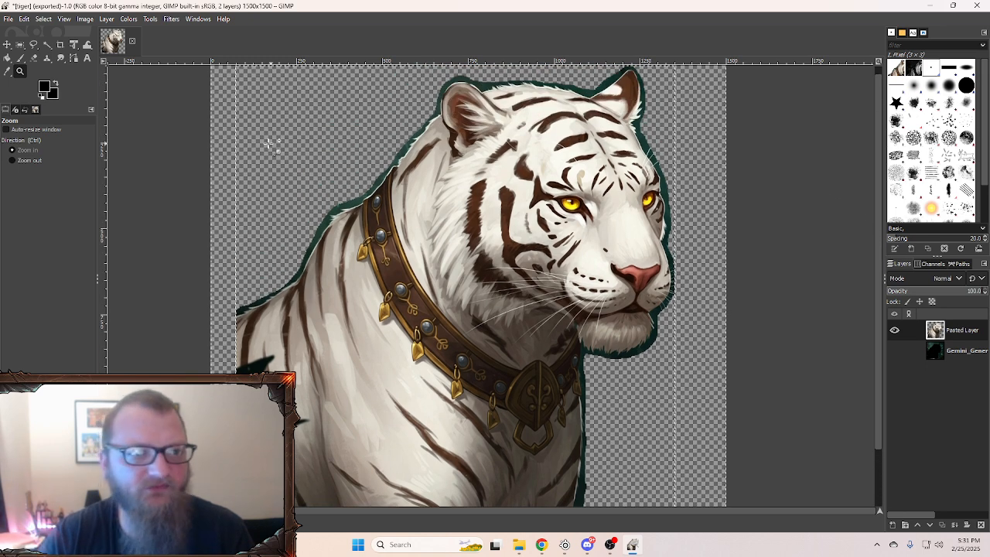
{"action": "left_click", "coordinate": [35, 60]}
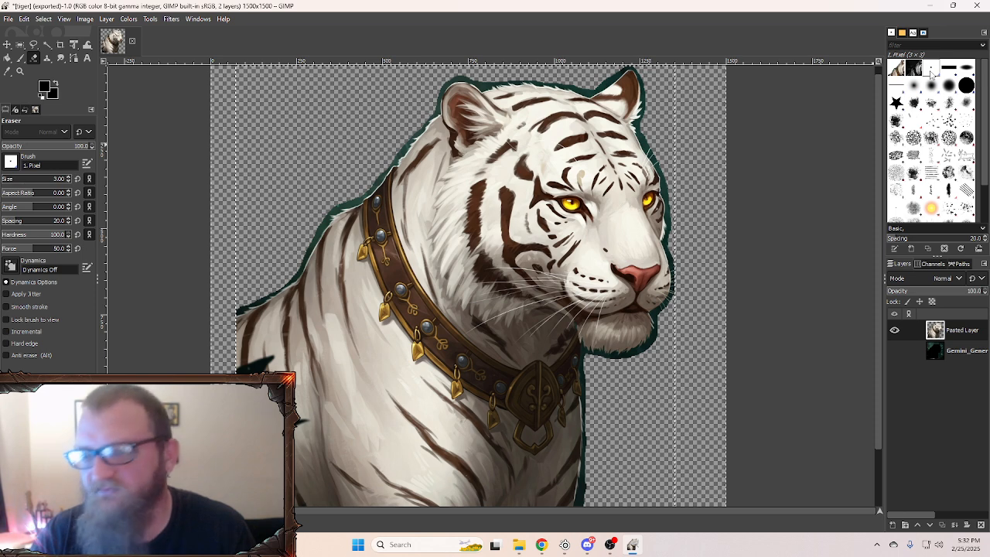
{"action": "left_click", "coordinate": [952, 69]}
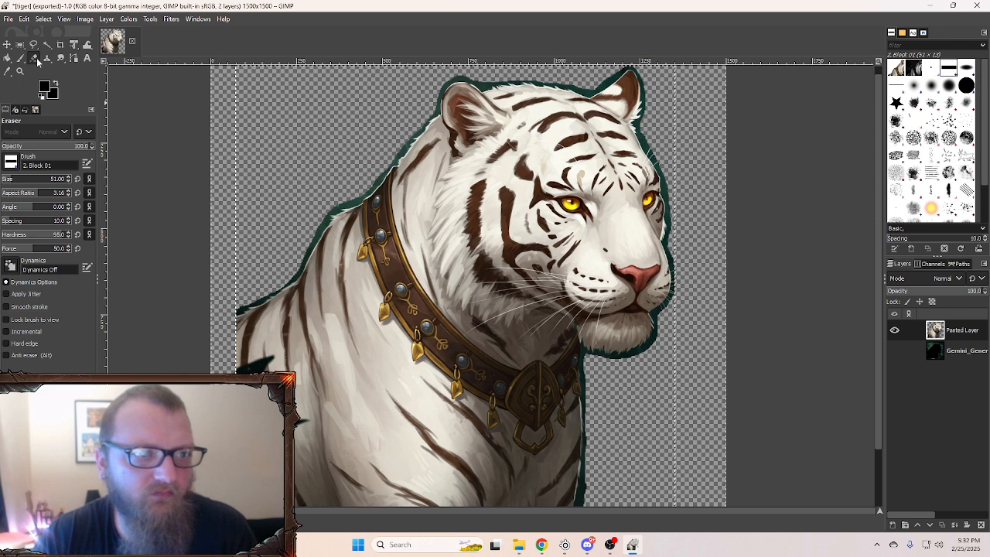
{"action": "left_click", "coordinate": [930, 71]}
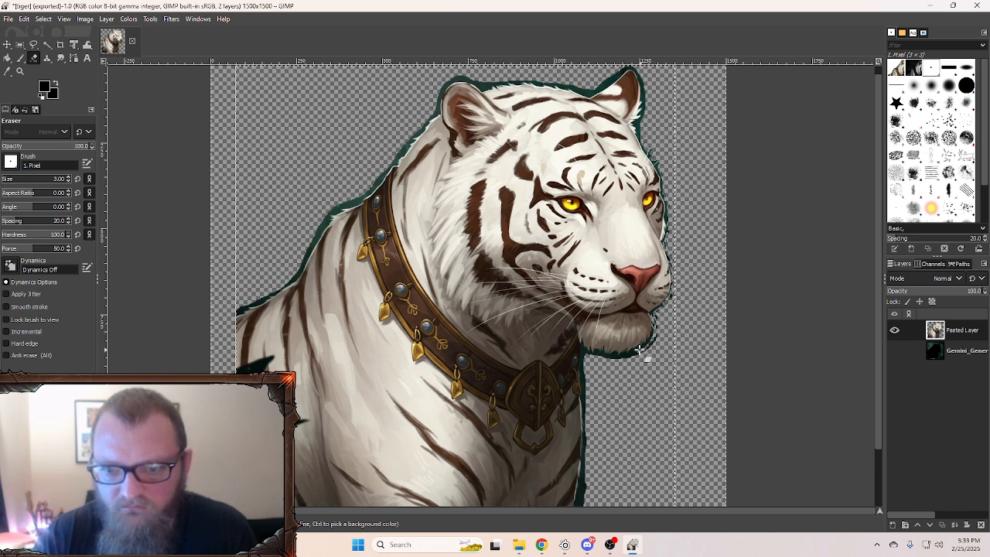
{"action": "mouse_move", "coordinate": [650, 334]}
{"action": "left_mouse_down"}
{"action": "mouse_move", "coordinate": [617, 354]}
{"action": "mouse_move", "coordinate": [651, 349]}
{"action": "mouse_move", "coordinate": [658, 334]}
{"action": "mouse_move", "coordinate": [635, 355]}
{"action": "mouse_move", "coordinate": [586, 352]}
{"action": "left_mouse_up"}
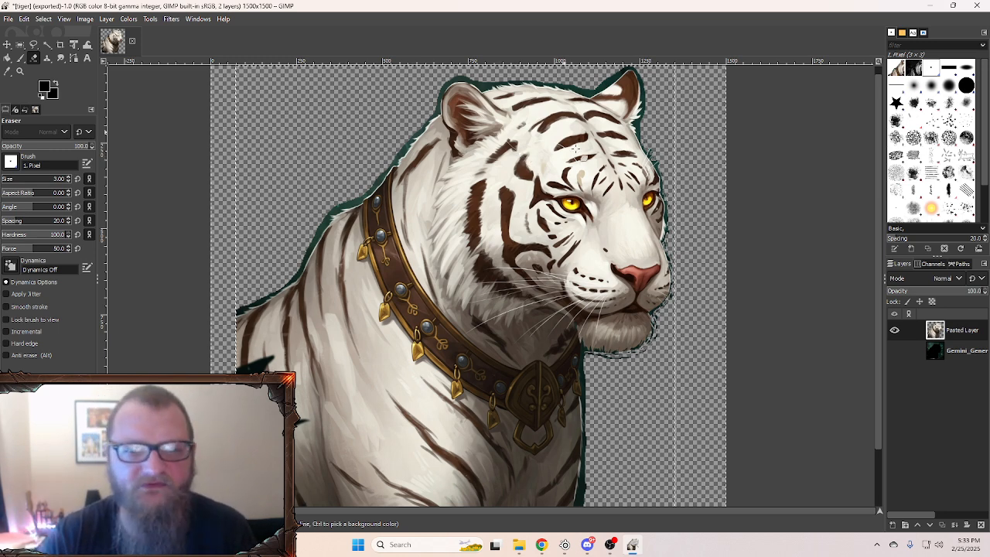
{"action": "scroll", "coordinate": [875, 259], "scroll_direction": "up", "scroll_amount": 1}
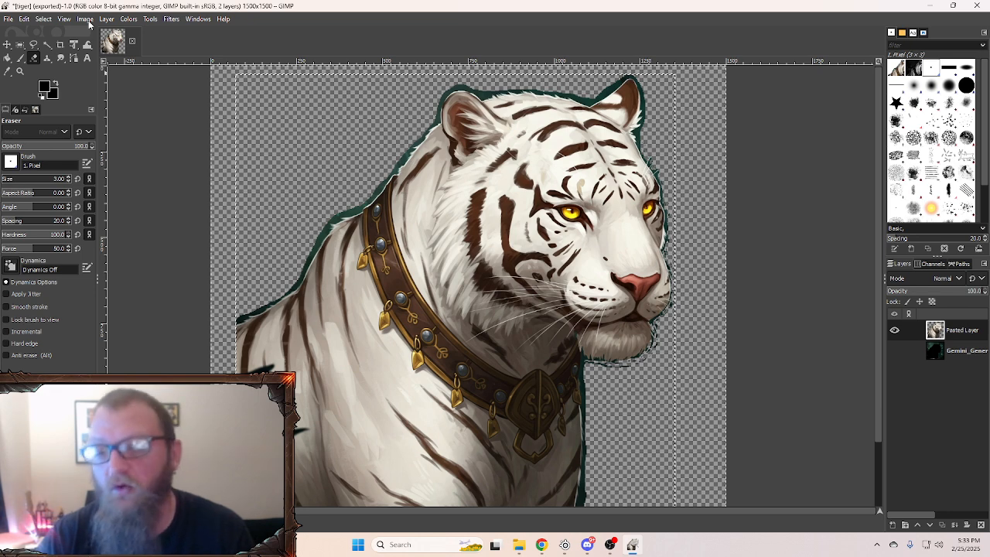
Step: Open the lettering file generatedtext (1).png from the Downloads folder as a separate image
{"action": "left_click", "coordinate": [7, 44]}
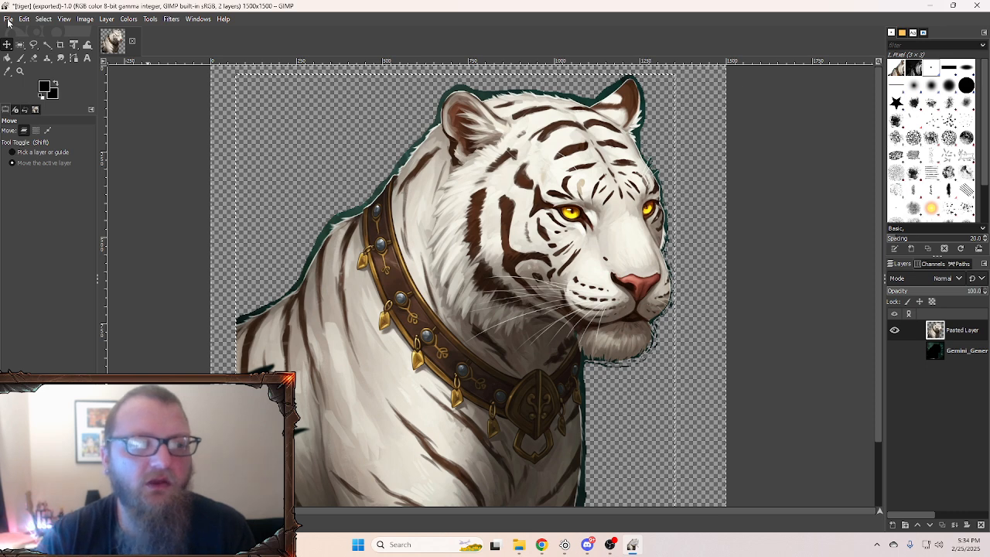
{"action": "left_click", "coordinate": [20, 70]}
{"action": "left_click", "coordinate": [28, 160]}
{"action": "left_click", "coordinate": [435, 231]}
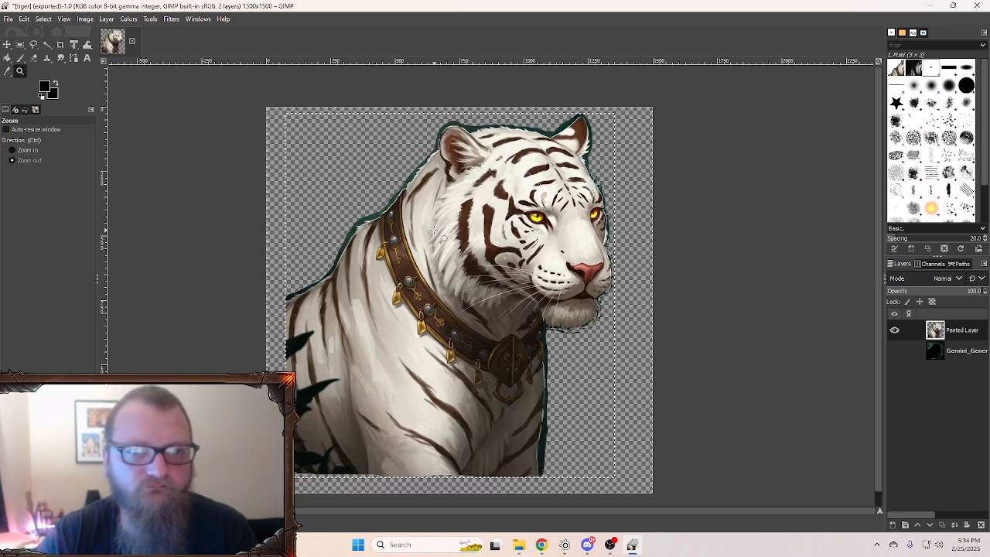
{"action": "left_click", "coordinate": [435, 229]}
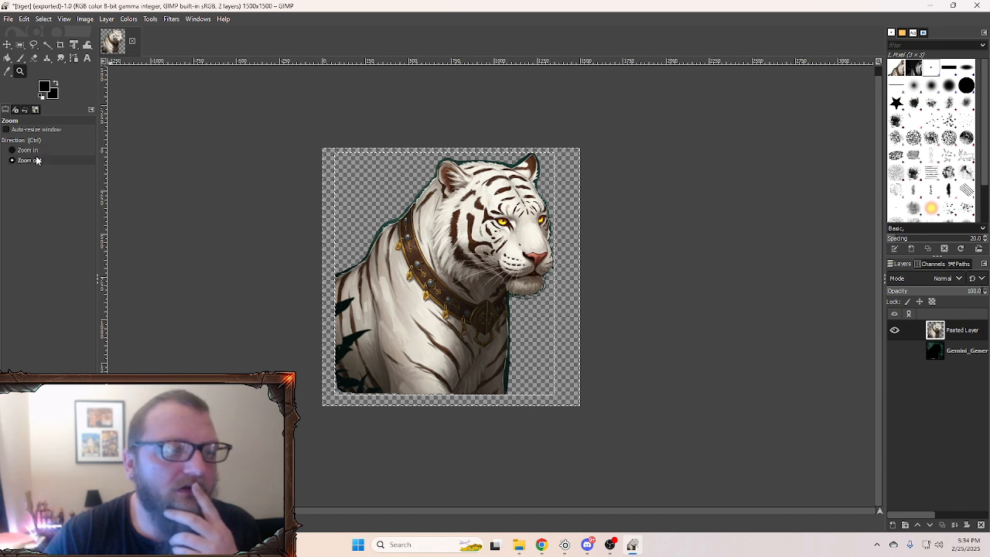
{"action": "left_click", "coordinate": [8, 19]}
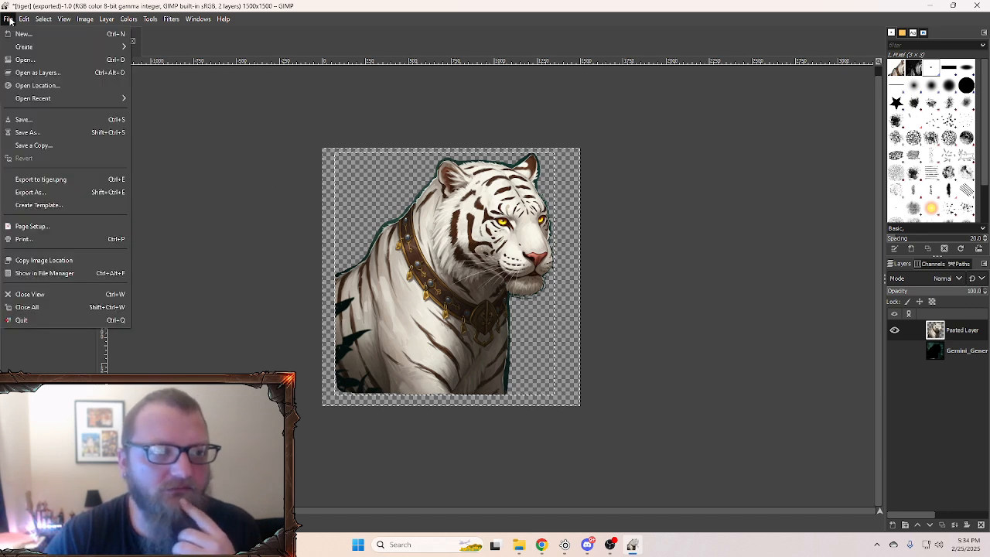
{"action": "left_click", "coordinate": [26, 59]}
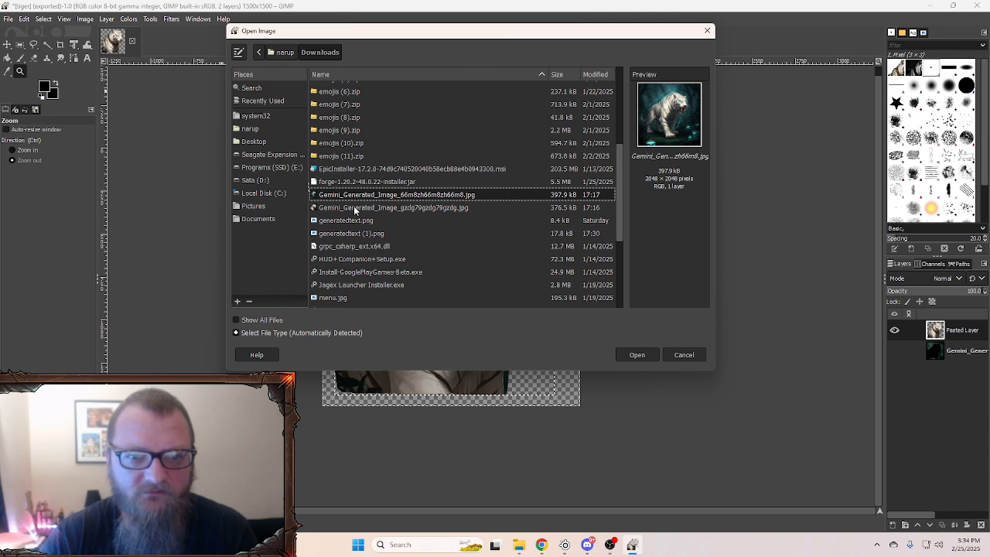
{"action": "left_click", "coordinate": [340, 221]}
{"action": "left_click", "coordinate": [378, 234]}
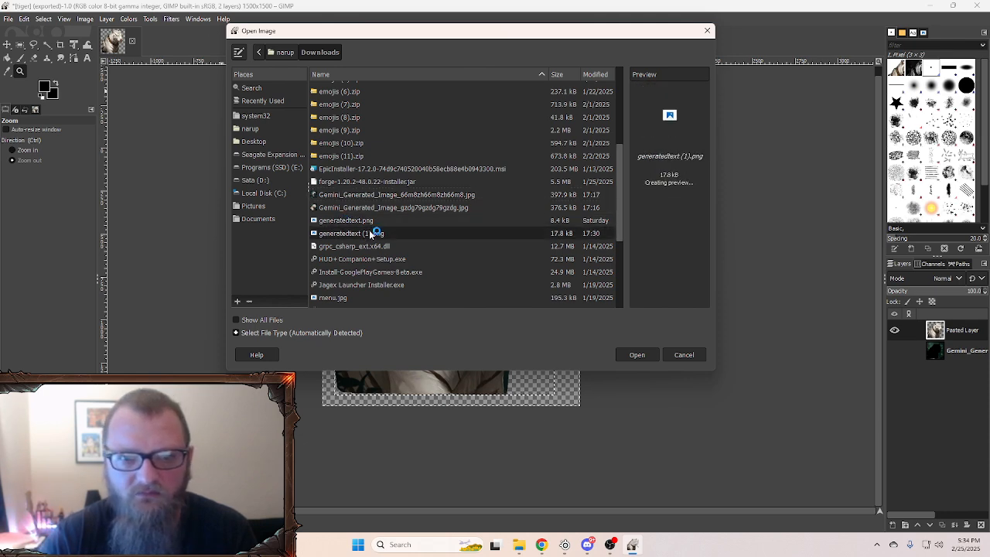
{"action": "left_click", "coordinate": [633, 356]}
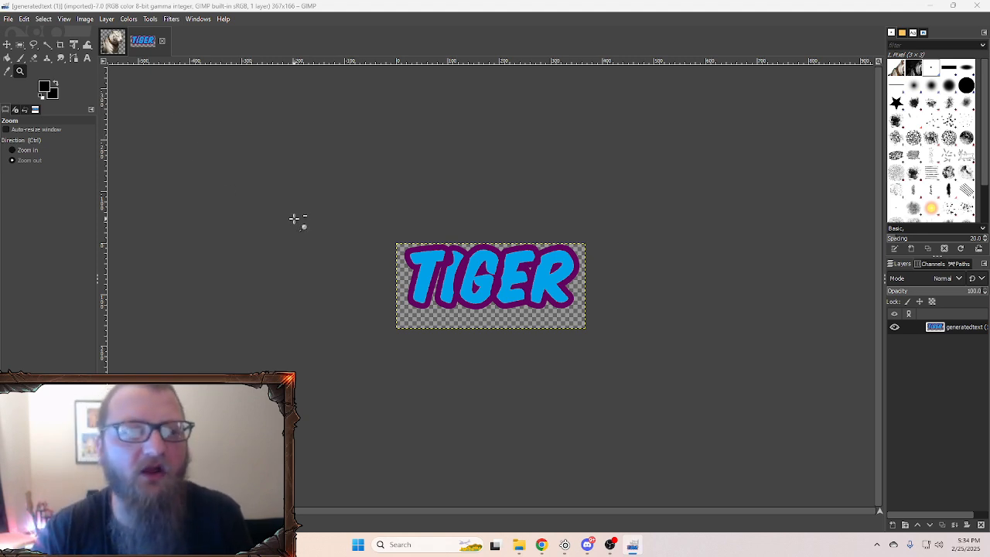
Step: Cut the TIGER lettering out with a freehand selection around it and paste it into the tiger image
{"action": "left_click", "coordinate": [34, 45]}
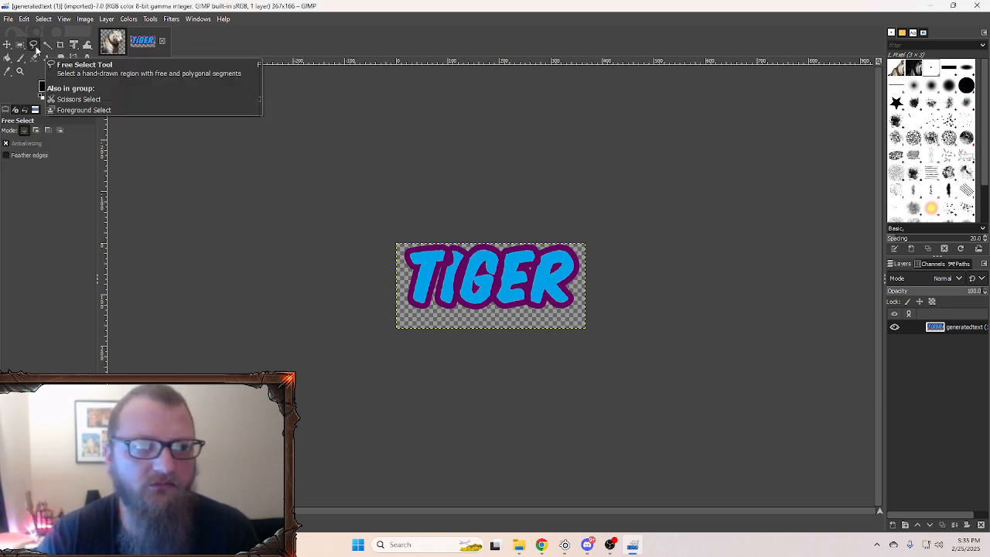
{"action": "mouse_move", "coordinate": [449, 232]}
{"action": "left_mouse_down"}
{"action": "mouse_move", "coordinate": [407, 236]}
{"action": "mouse_move", "coordinate": [388, 263]}
{"action": "mouse_move", "coordinate": [393, 300]}
{"action": "mouse_move", "coordinate": [421, 320]}
{"action": "mouse_move", "coordinate": [543, 323]}
{"action": "mouse_move", "coordinate": [584, 313]}
{"action": "mouse_move", "coordinate": [601, 289]}
{"action": "mouse_move", "coordinate": [598, 254]}
{"action": "mouse_move", "coordinate": [557, 234]}
{"action": "mouse_move", "coordinate": [454, 231]}
{"action": "left_mouse_up"}
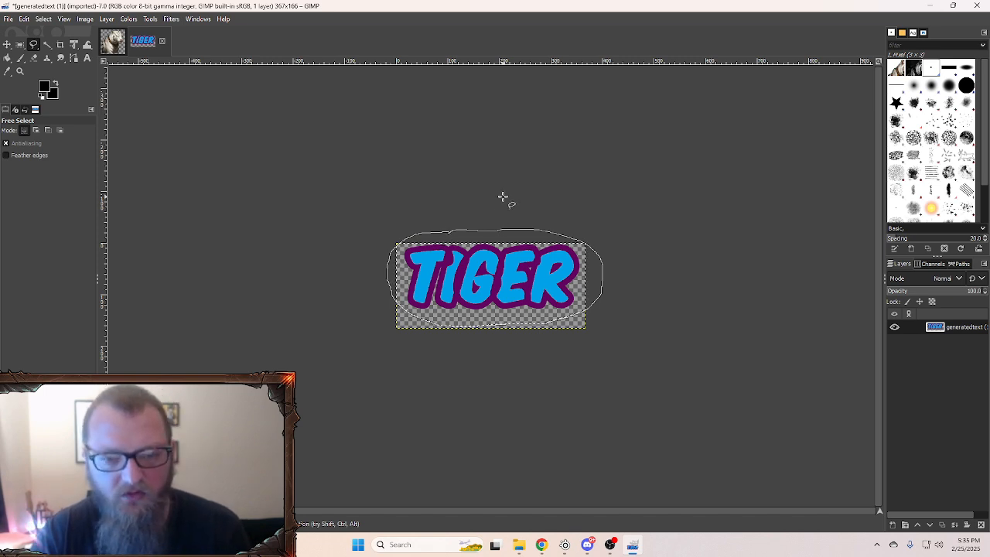
{"action": "key", "text": "Return"}
{"action": "key", "text": "Delete"}
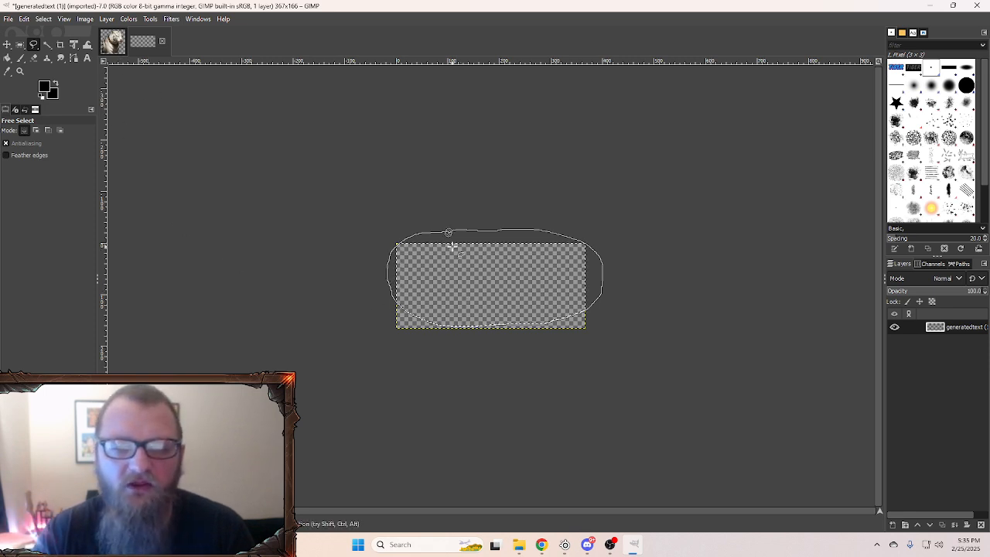
{"action": "left_click", "coordinate": [113, 41]}
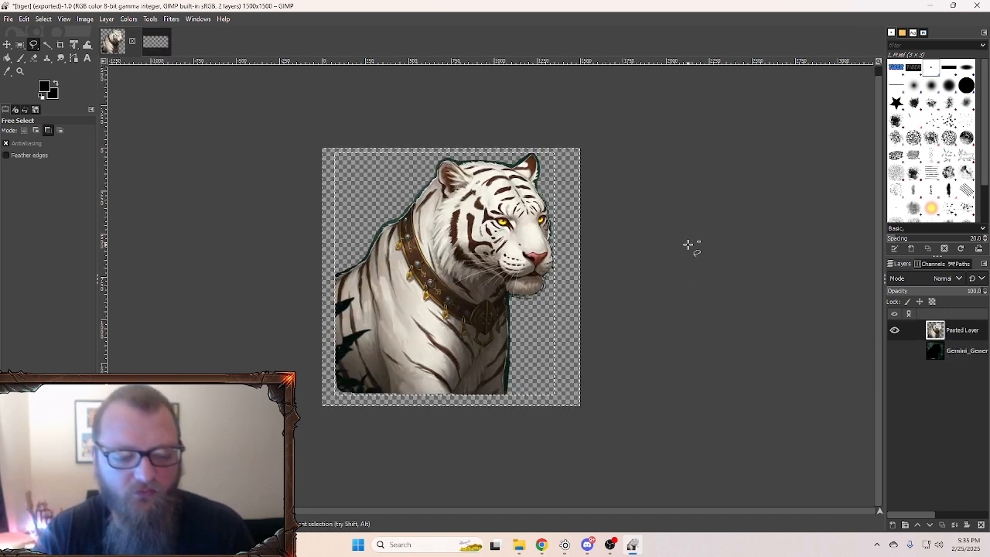
{"action": "key", "text": "ctrl+v"}
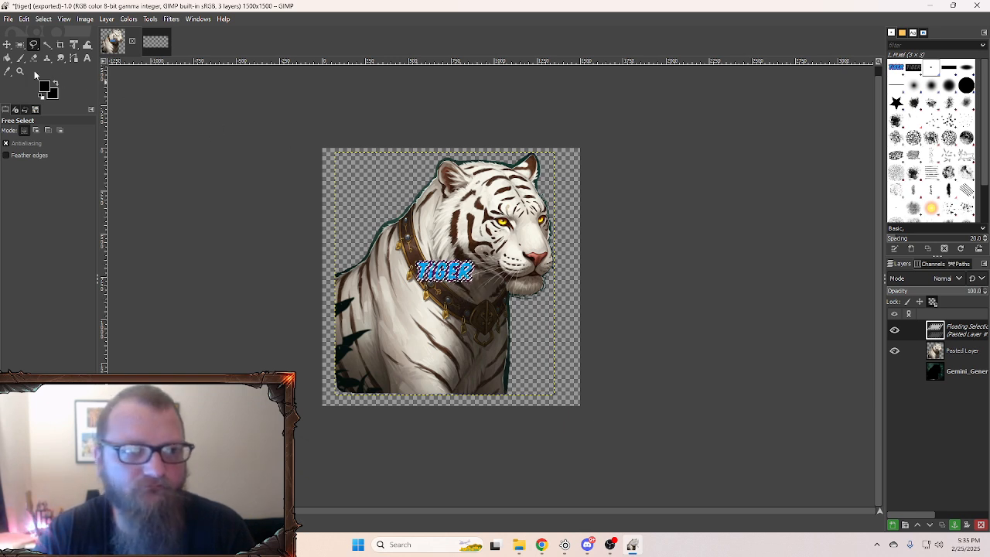
Step: Move the pasted TIGER lettering with the Move tool from the tiger's neck onto its face
{"action": "left_click", "coordinate": [6, 45]}
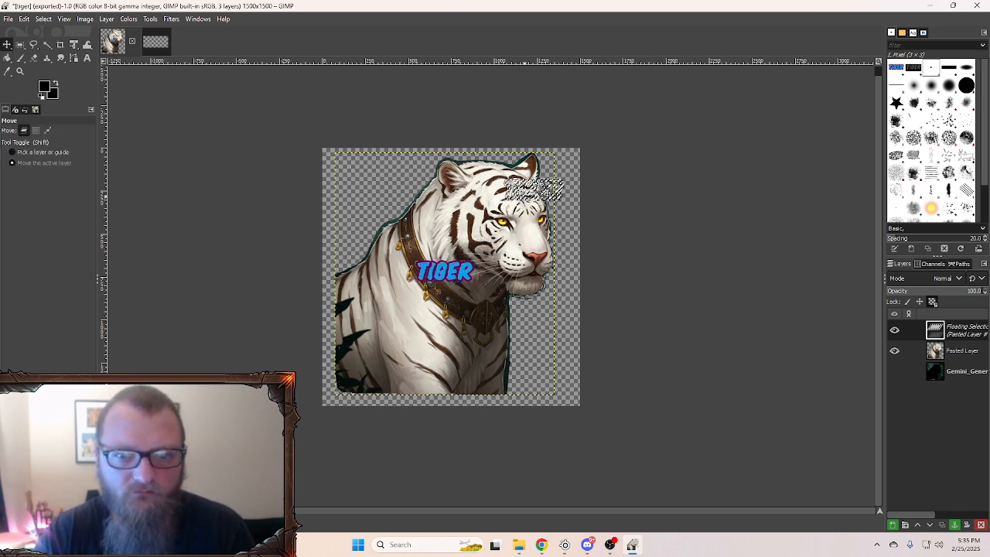
{"action": "left_click_drag", "start_coordinate": [445, 271], "coordinate": [524, 192]}
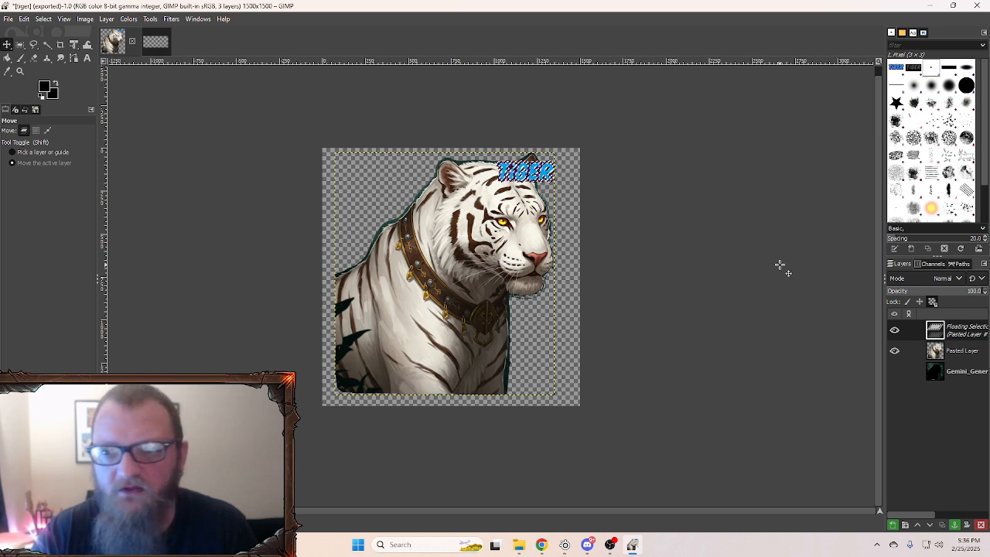
{"action": "left_click_drag", "start_coordinate": [553, 188], "coordinate": [533, 222]}
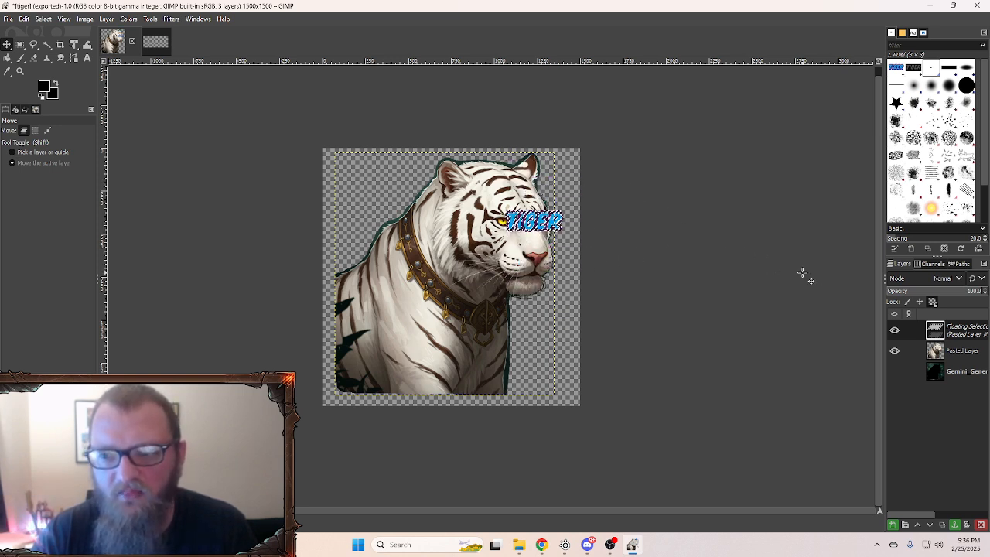
Step: Delete the floating TIGER lettering from the tiger image
{"action": "right_click", "coordinate": [954, 333]}
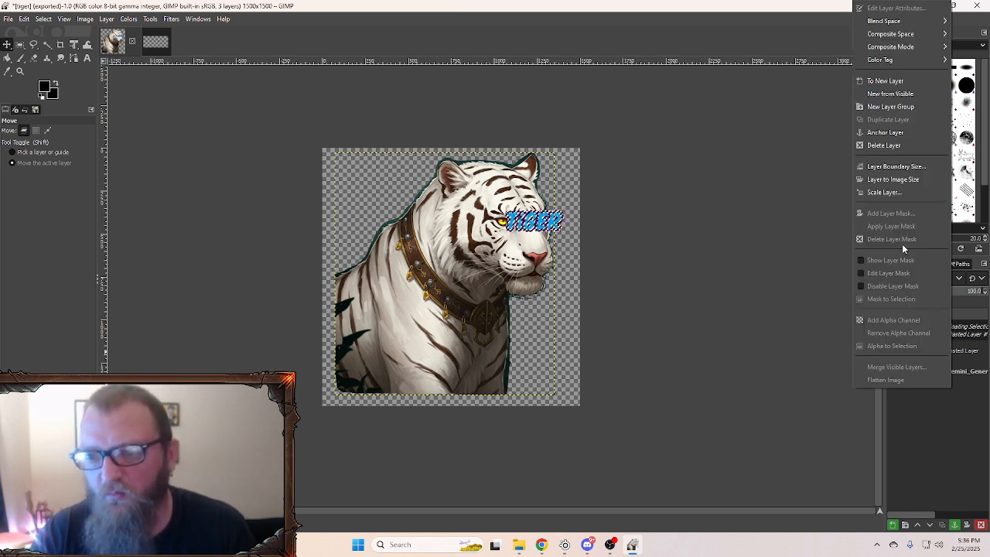
{"action": "left_click", "coordinate": [888, 145]}
Step: Paste the cut TIGER lettering back into the emptied generatedtext (1) image
{"action": "left_click", "coordinate": [155, 42]}
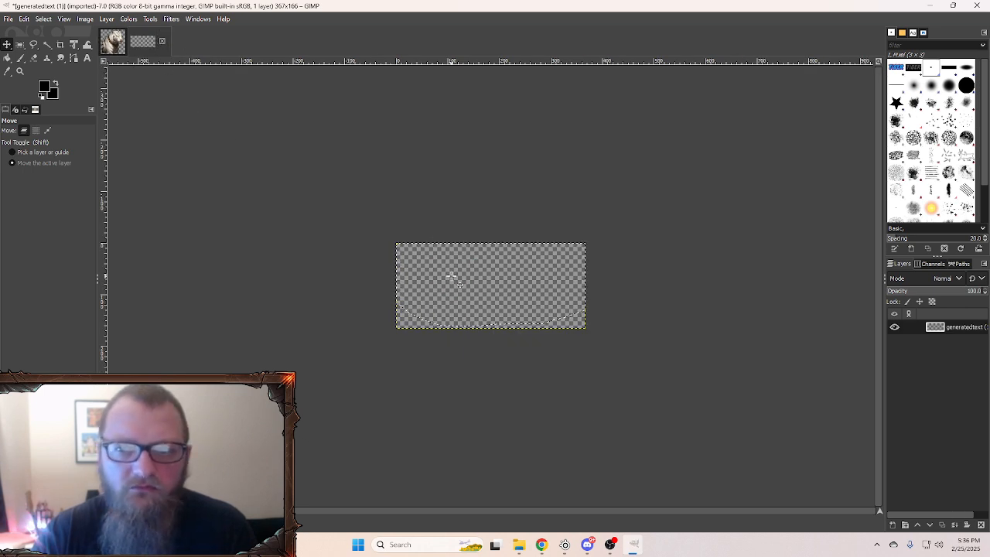
{"action": "key", "text": "ctrl"}
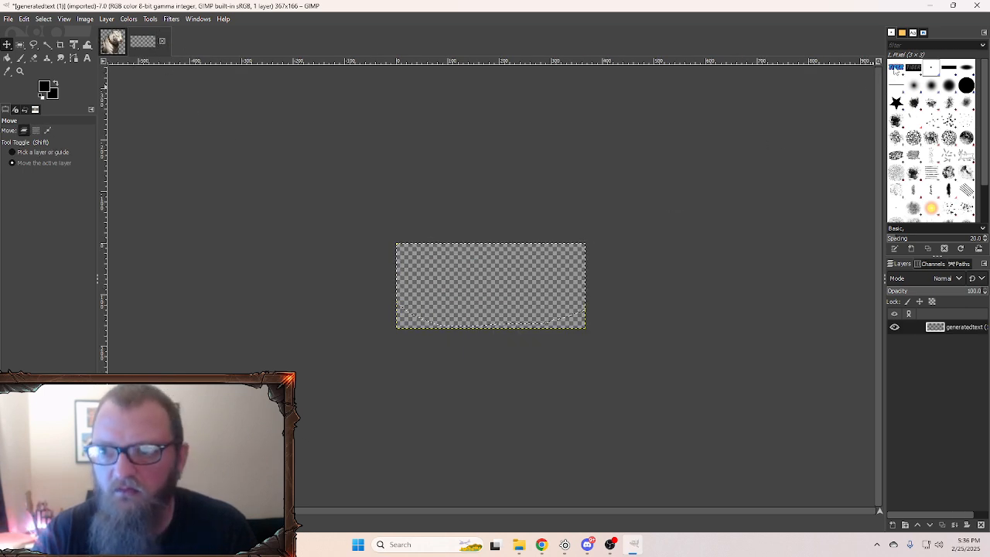
{"action": "left_click", "coordinate": [897, 68]}
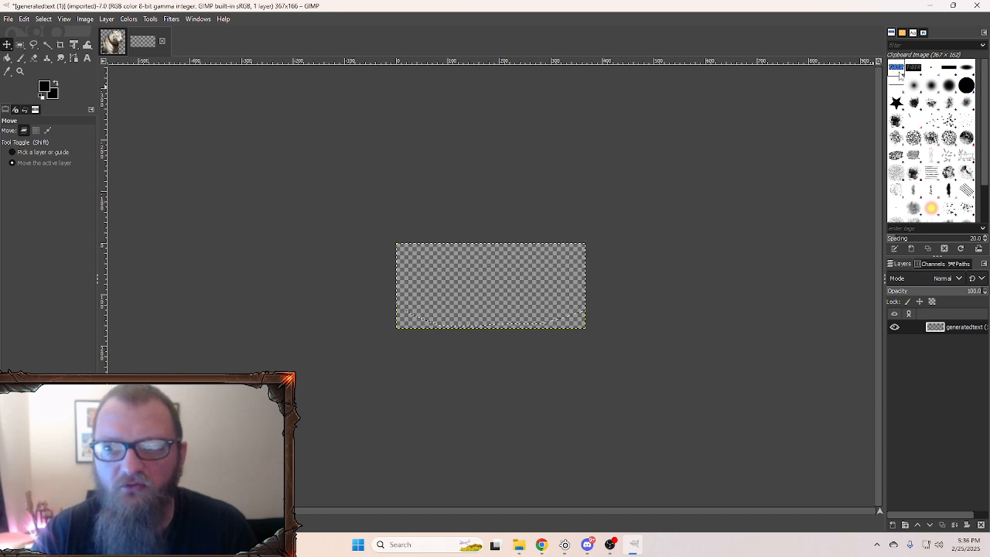
{"action": "key", "text": "ctrl+v"}
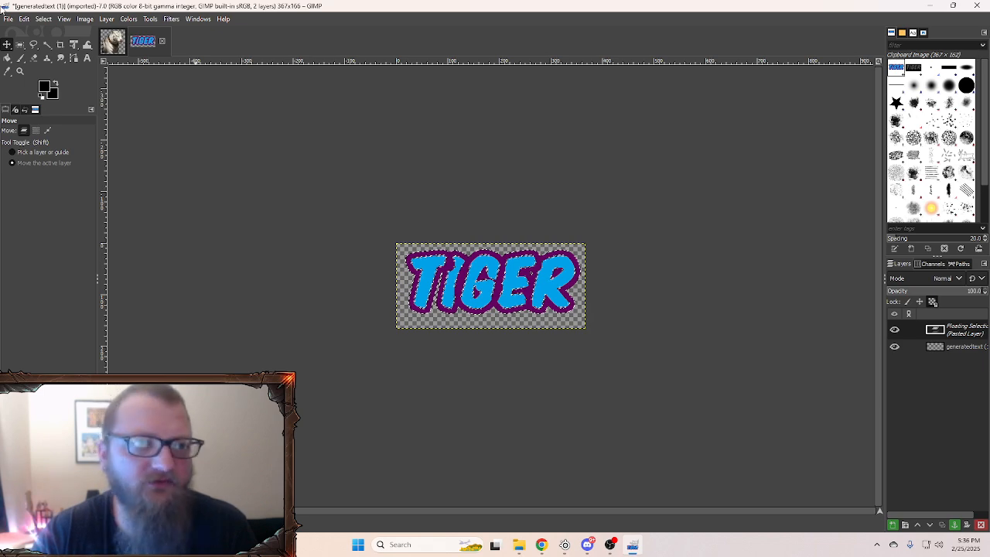
Step: Open the original generatedtext (1).png lettering file again as a separate image
{"action": "left_click", "coordinate": [8, 18]}
{"action": "left_click", "coordinate": [34, 60]}
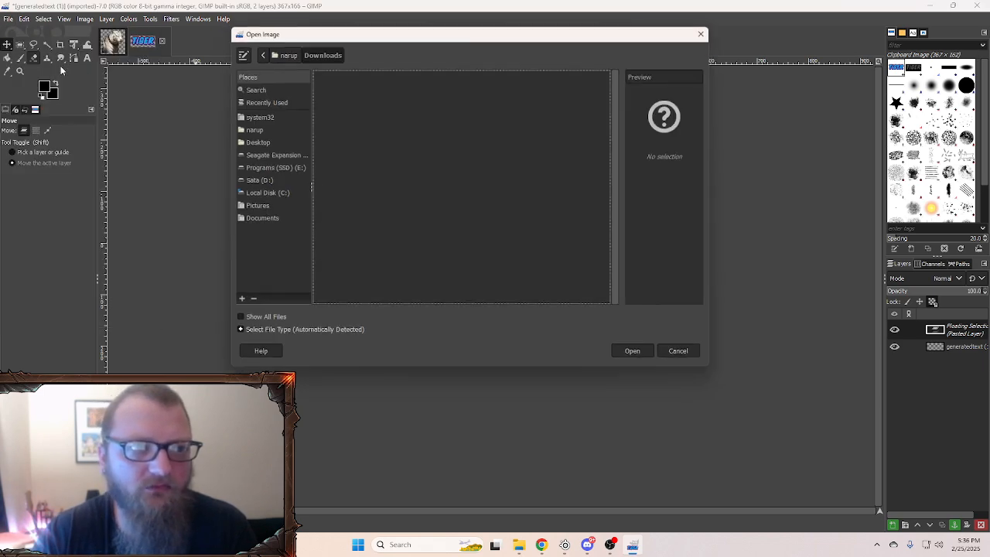
{"action": "left_click", "coordinate": [635, 355]}
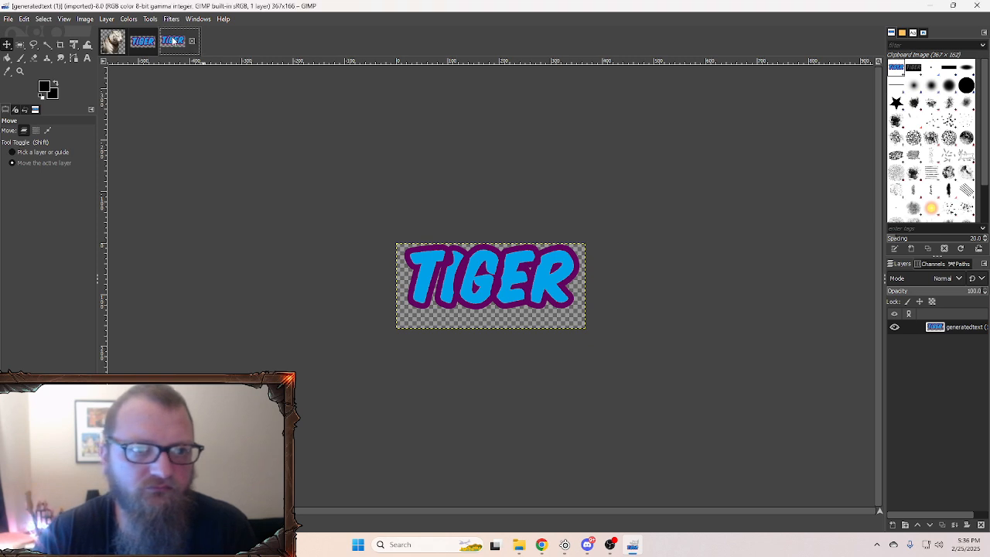
Step: Compare the two lettering images and close the older edited copy, discarding its changes
{"action": "left_click", "coordinate": [143, 41]}
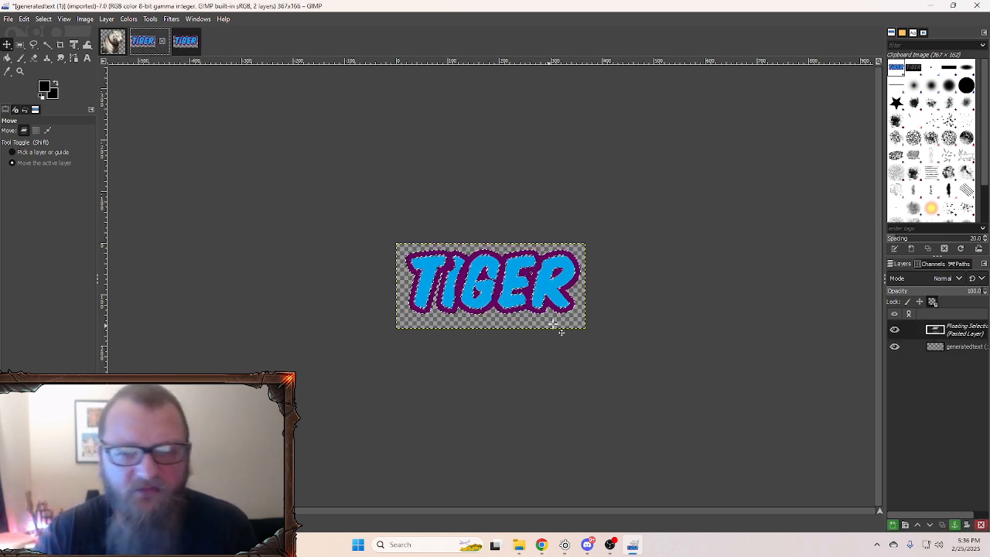
{"action": "left_click", "coordinate": [179, 42]}
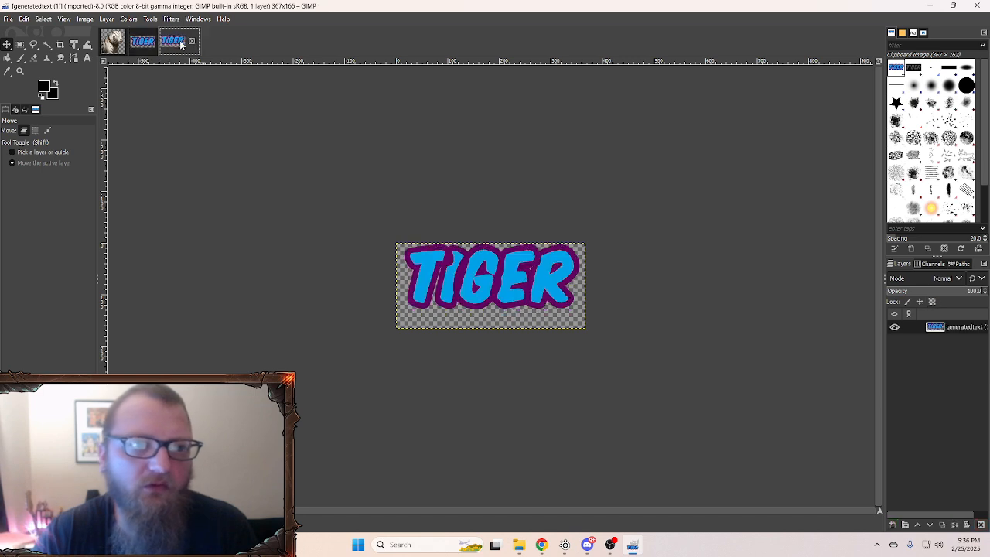
{"action": "left_click", "coordinate": [149, 46]}
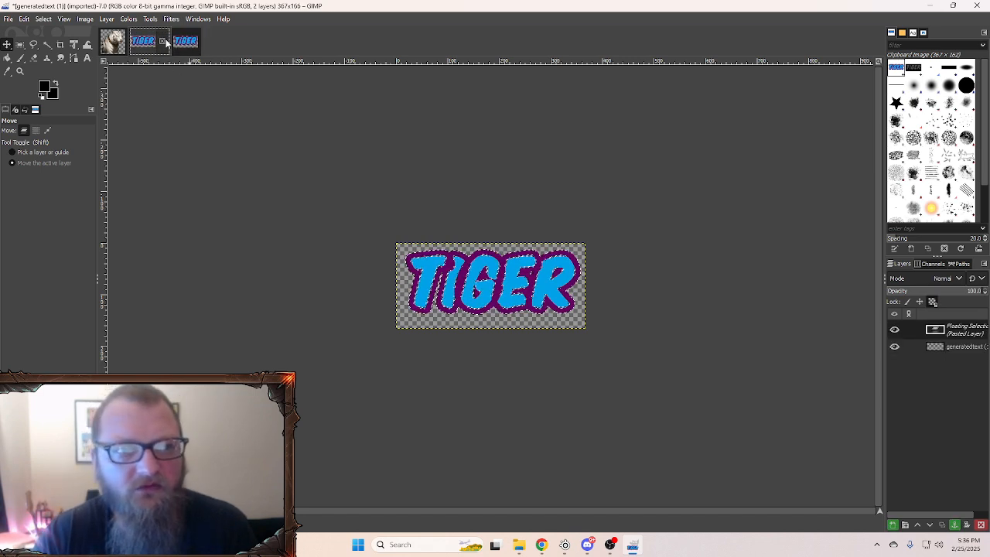
{"action": "left_click", "coordinate": [162, 41]}
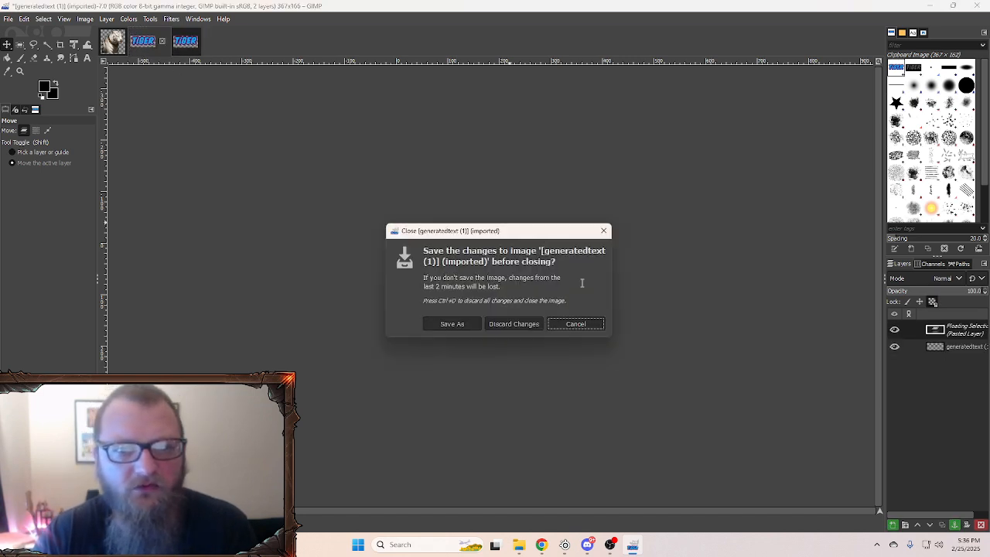
{"action": "left_click", "coordinate": [521, 324]}
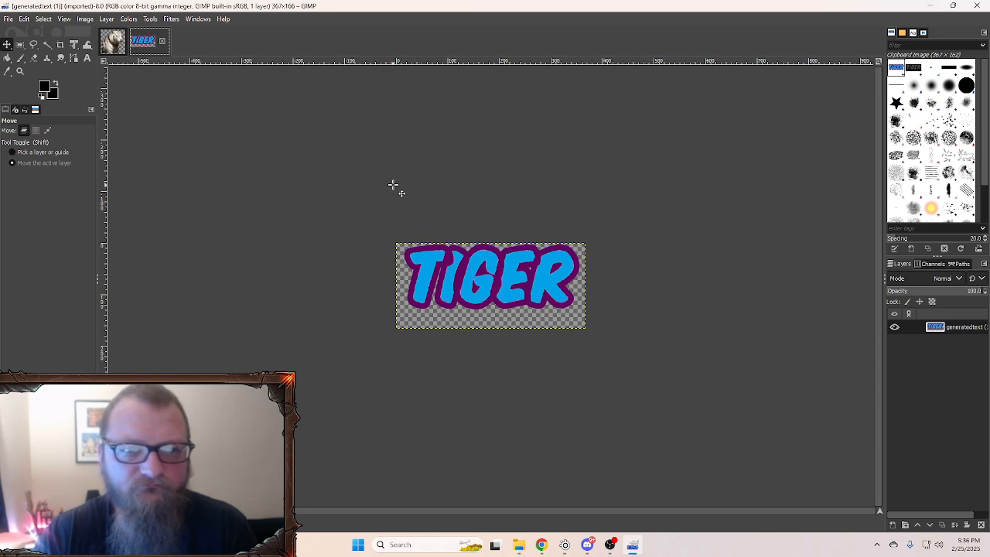
Step: Draw a square rectangle selection of 652 × 652 px enclosing the entire TIGER lettering image
{"action": "left_click", "coordinate": [20, 45]}
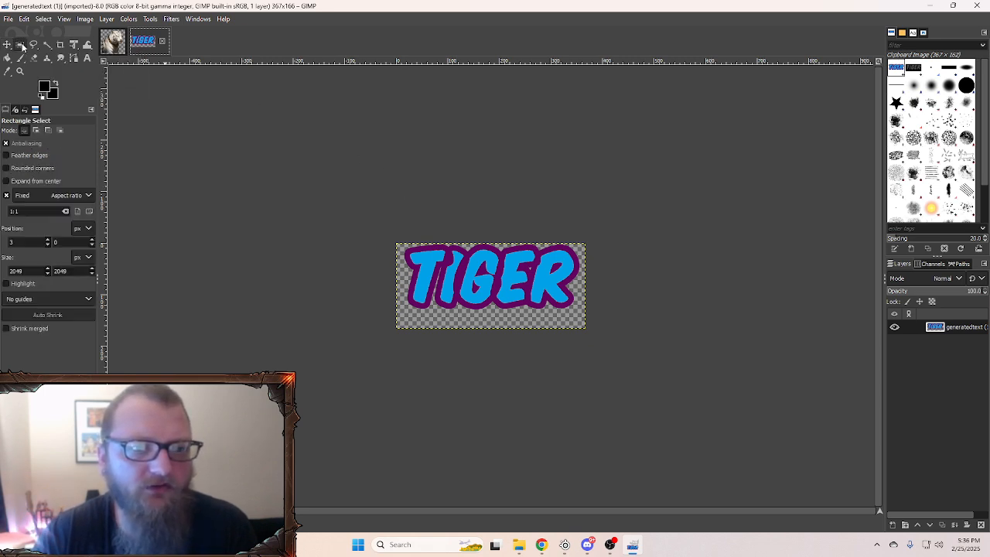
{"action": "left_click_drag", "start_coordinate": [388, 225], "coordinate": [713, 394]}
{"action": "key", "text": "Return"}
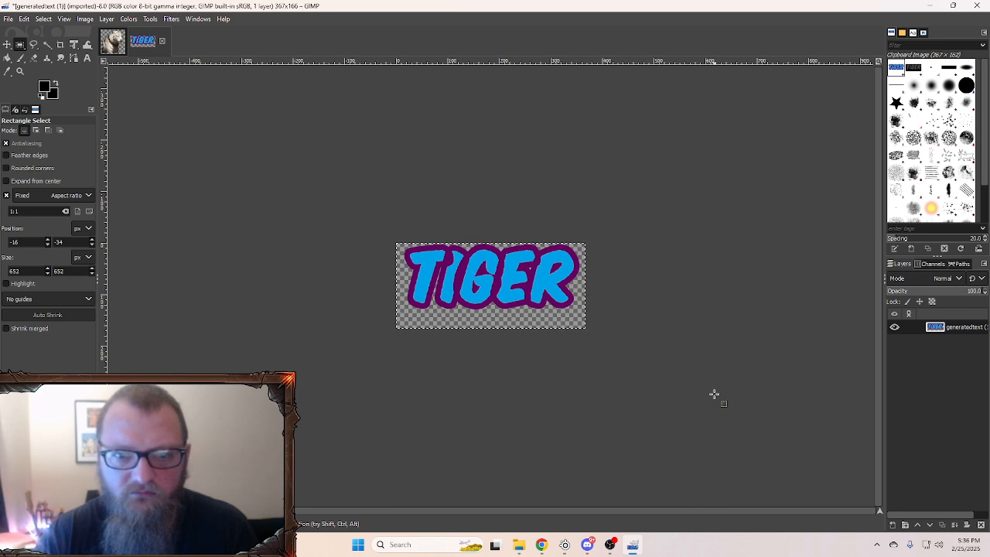
Step: Scale the lettering image to a width of 1250 px and a height of 565 px
{"action": "left_click", "coordinate": [84, 22]}
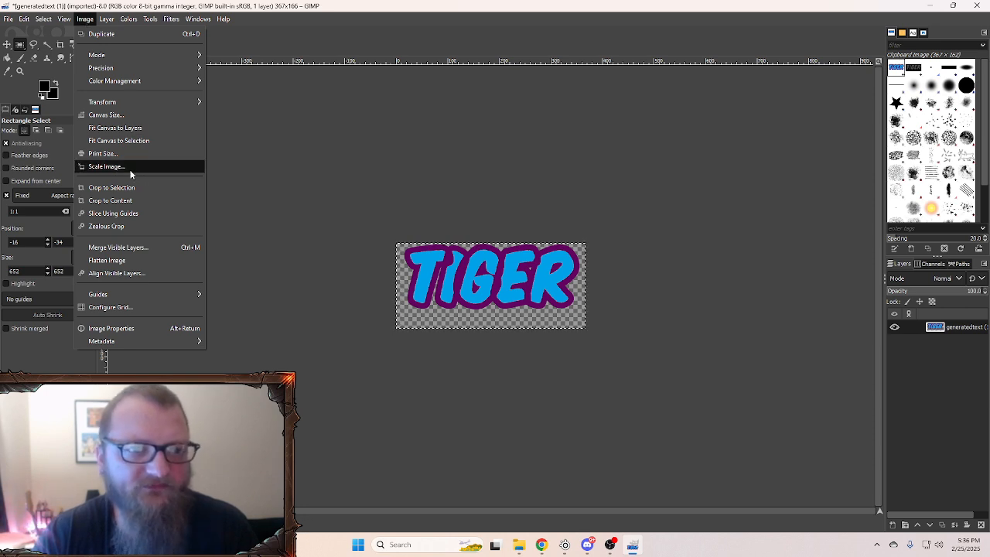
{"action": "left_click", "coordinate": [108, 166]}
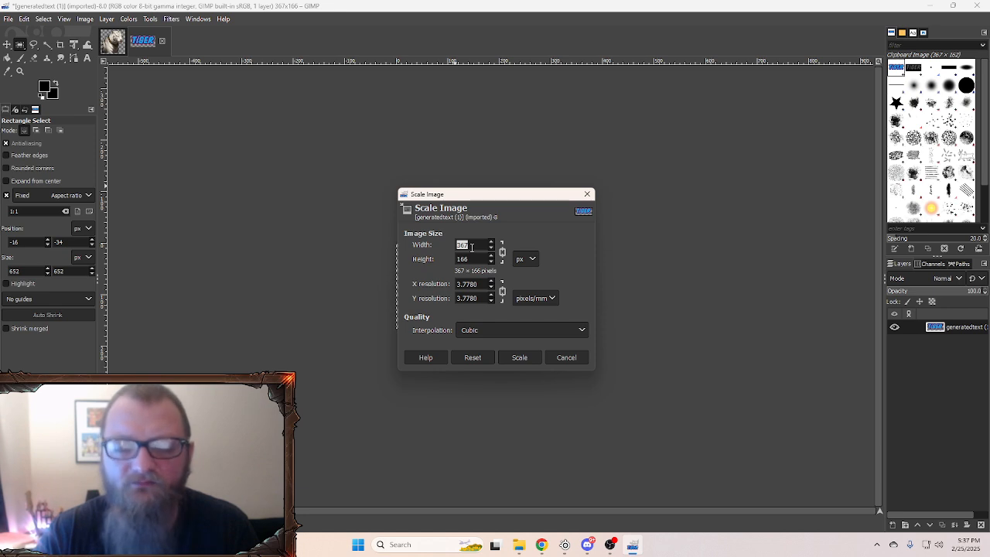
{"action": "type", "text": "125"}
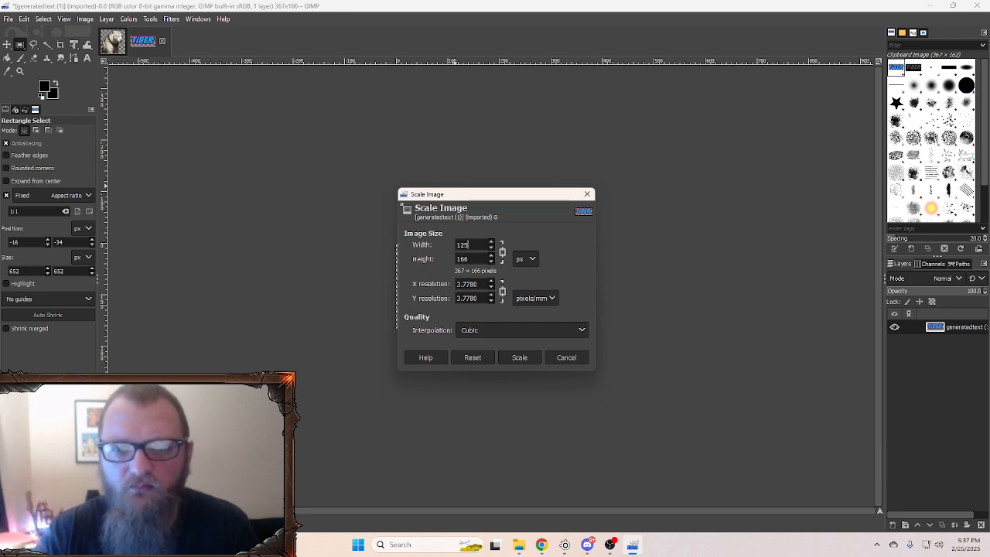
{"action": "type", "text": "0"}
{"action": "left_click", "coordinate": [487, 258]}
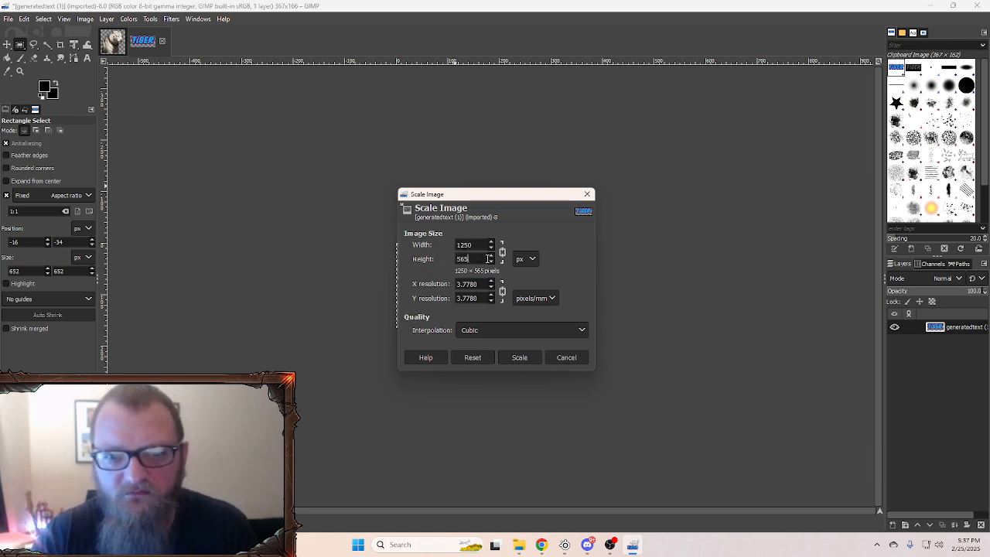
{"action": "left_click", "coordinate": [518, 357]}
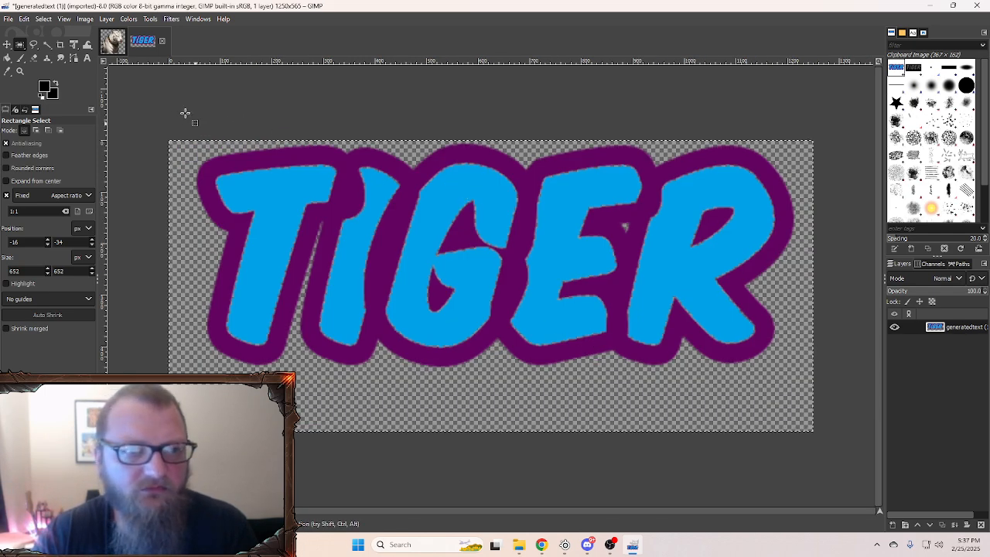
Step: Check the tiger image's pixel dimensions in the Scale Image settings without changing them
{"action": "left_click", "coordinate": [112, 41]}
{"action": "left_click", "coordinate": [90, 20]}
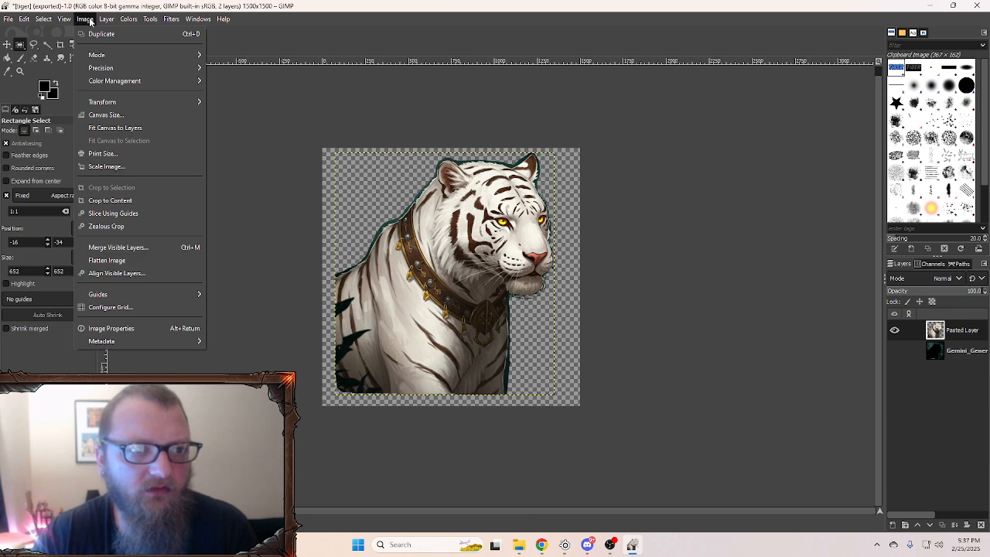
{"action": "left_click", "coordinate": [108, 166]}
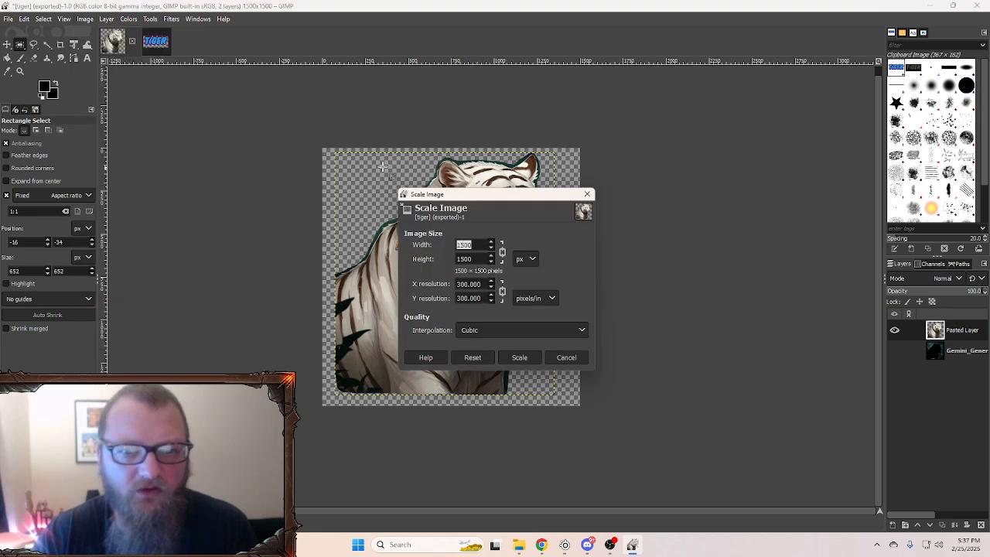
{"action": "left_click", "coordinate": [587, 193]}
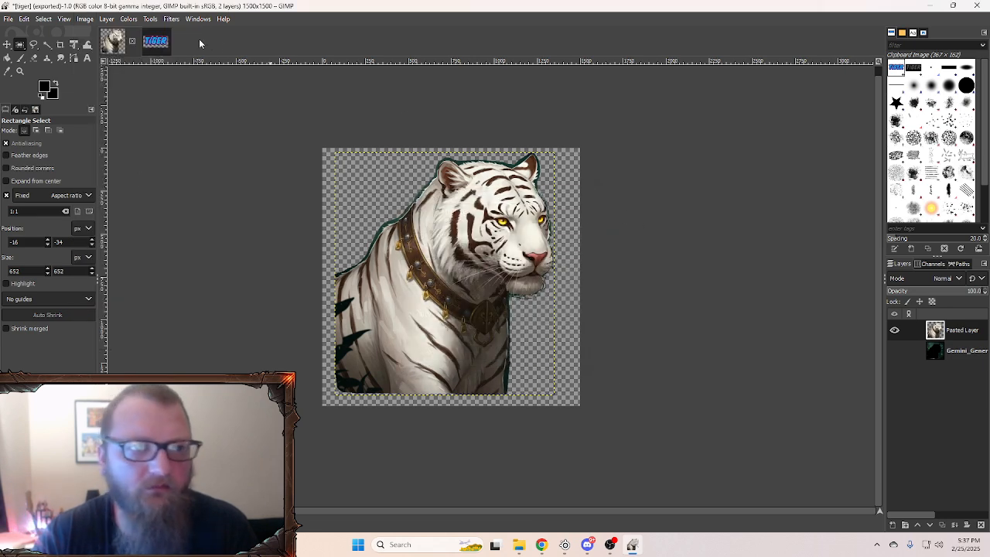
{"action": "left_click", "coordinate": [109, 21]}
{"action": "left_click", "coordinate": [283, 48]}
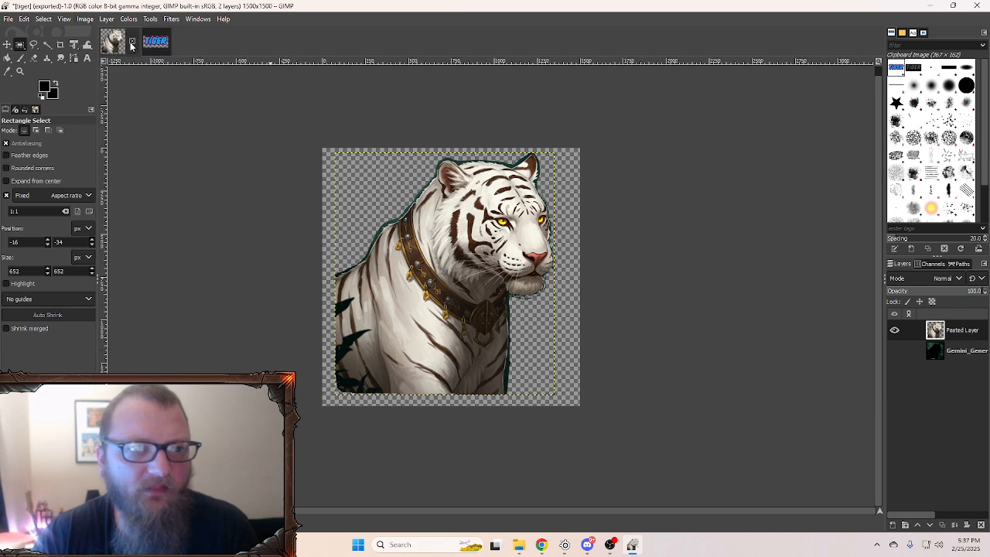
Step: Return to the lettering image and scale it to 1000 × 452 px
{"action": "left_click", "coordinate": [154, 42]}
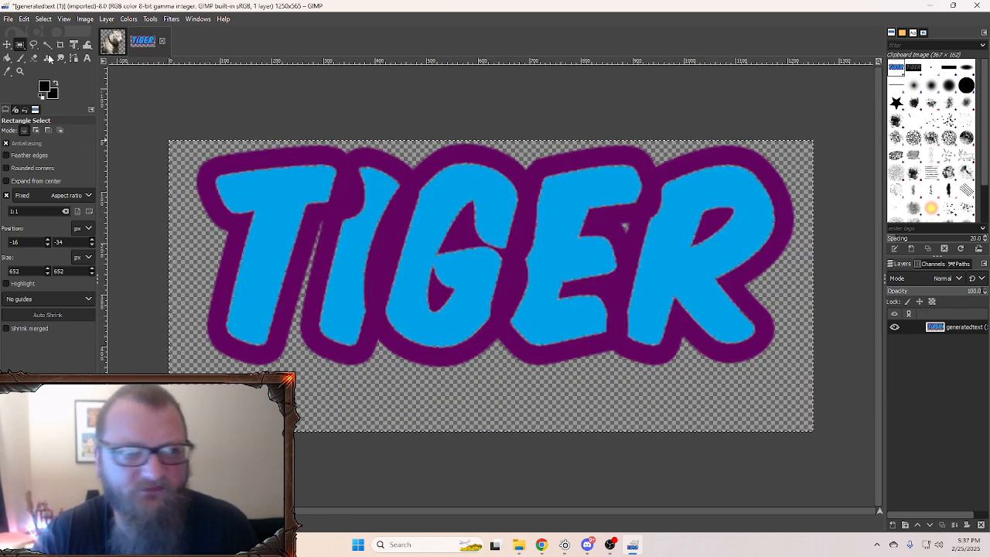
{"action": "left_click", "coordinate": [87, 19]}
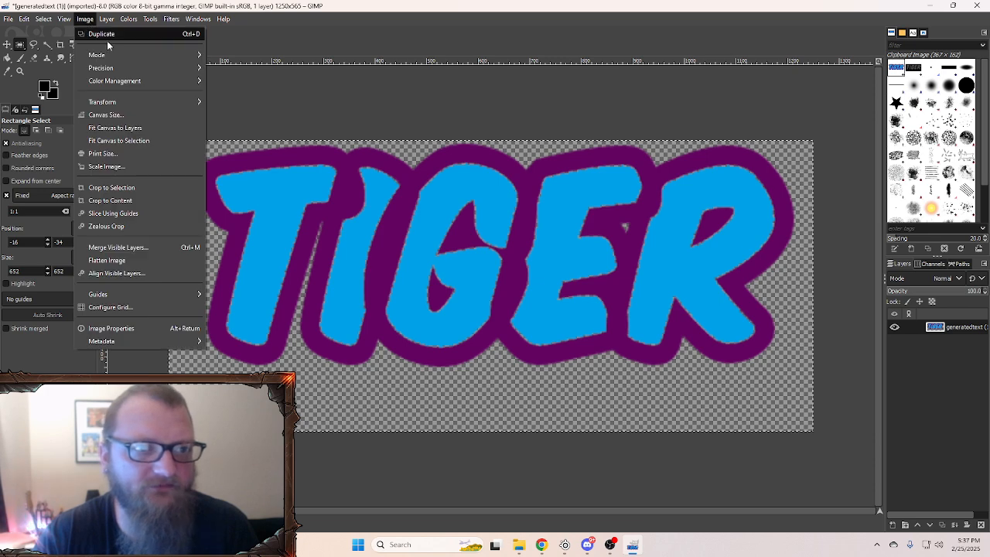
{"action": "left_click", "coordinate": [106, 166]}
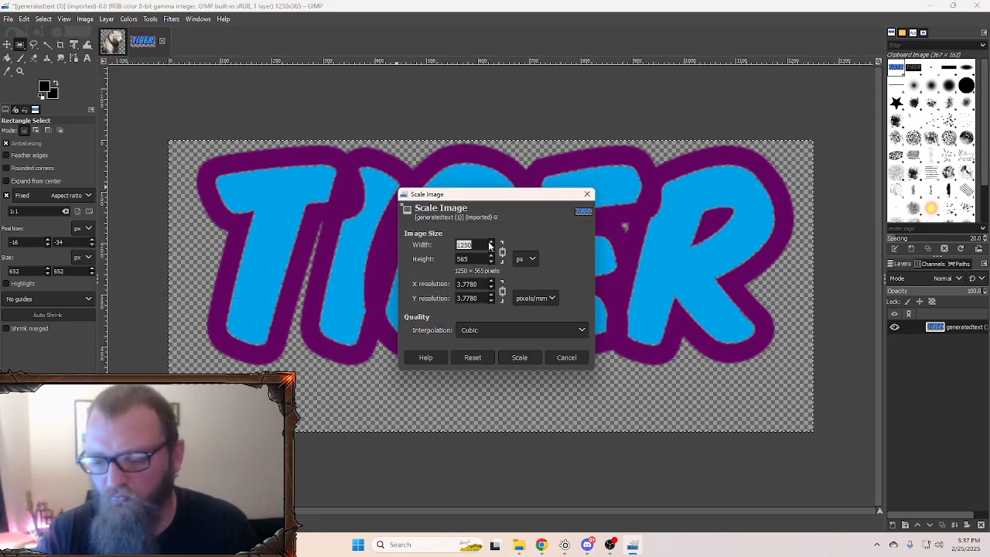
{"action": "type", "text": "1000"}
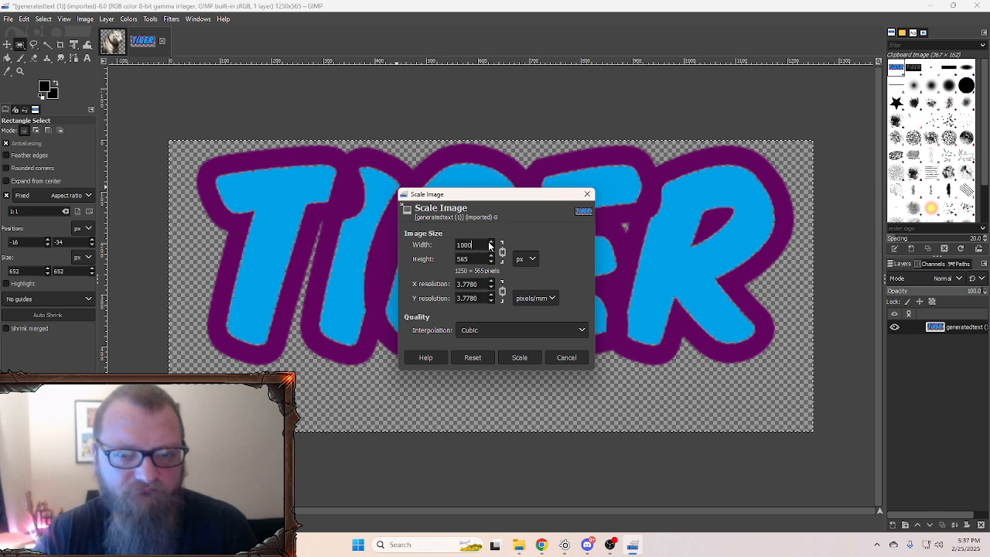
{"action": "left_click", "coordinate": [475, 259]}
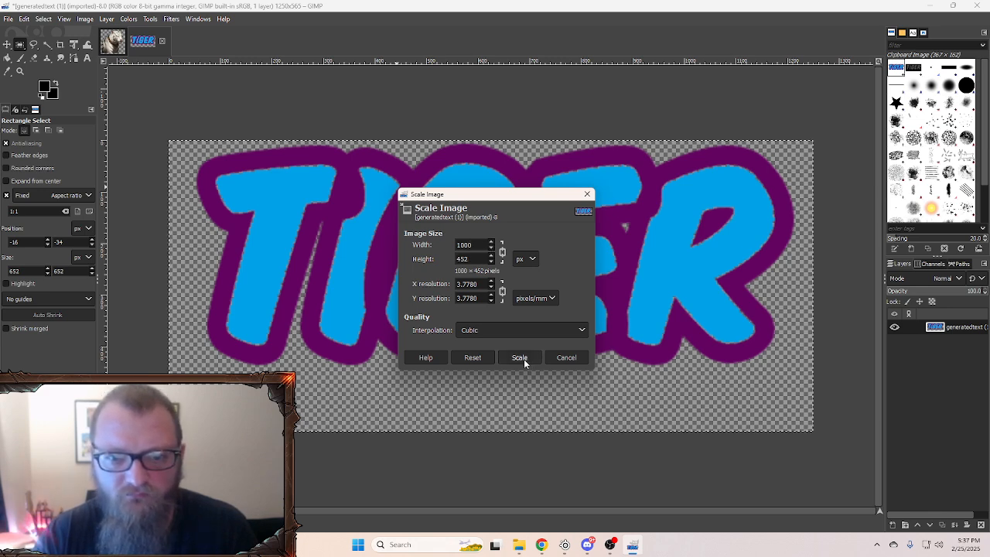
{"action": "left_click", "coordinate": [524, 358]}
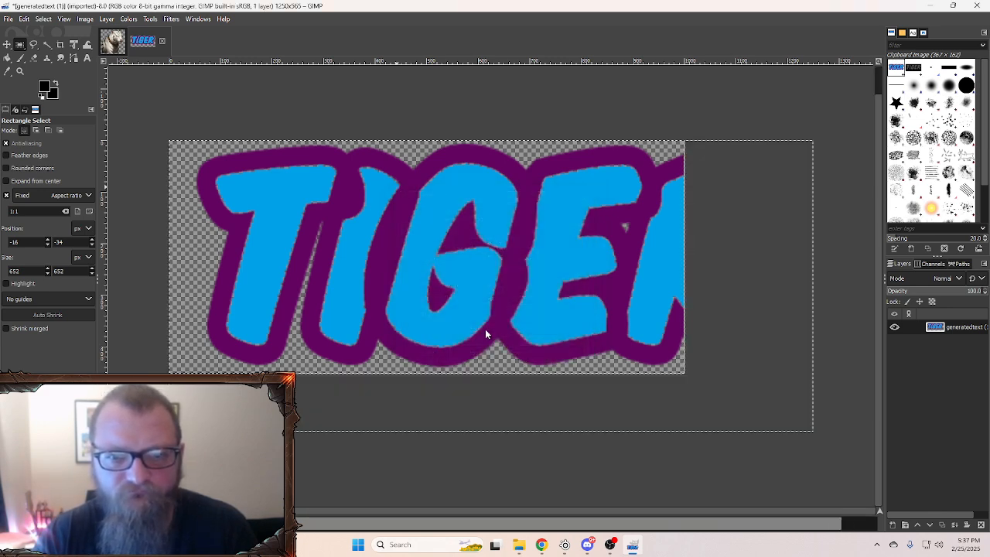
{"action": "left_click", "coordinate": [34, 44]}
{"action": "mouse_move", "coordinate": [757, 145]}
{"action": "left_mouse_down"}
{"action": "mouse_move", "coordinate": [430, 127]}
{"action": "mouse_move", "coordinate": [255, 262]}
{"action": "left_mouse_up"}
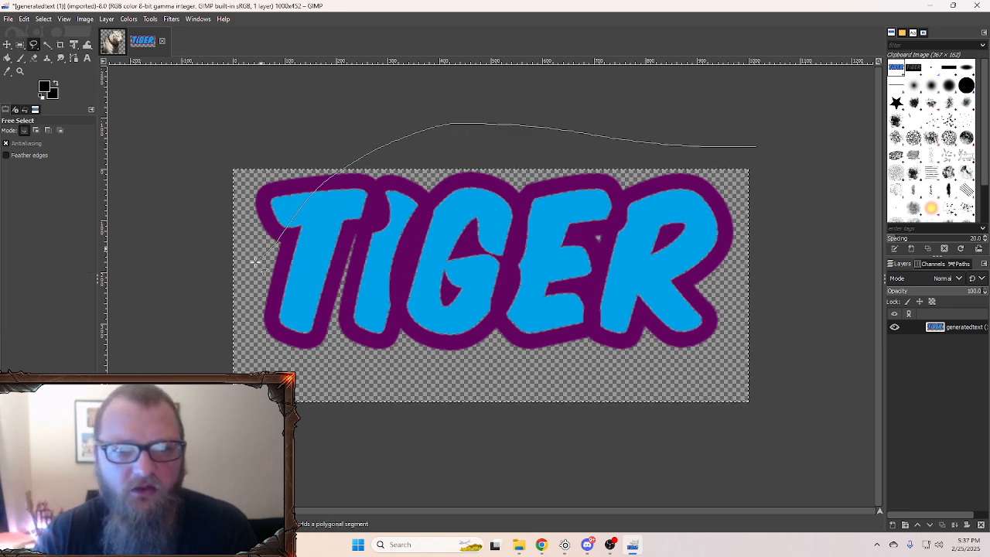
{"action": "left_click", "coordinate": [249, 261]}
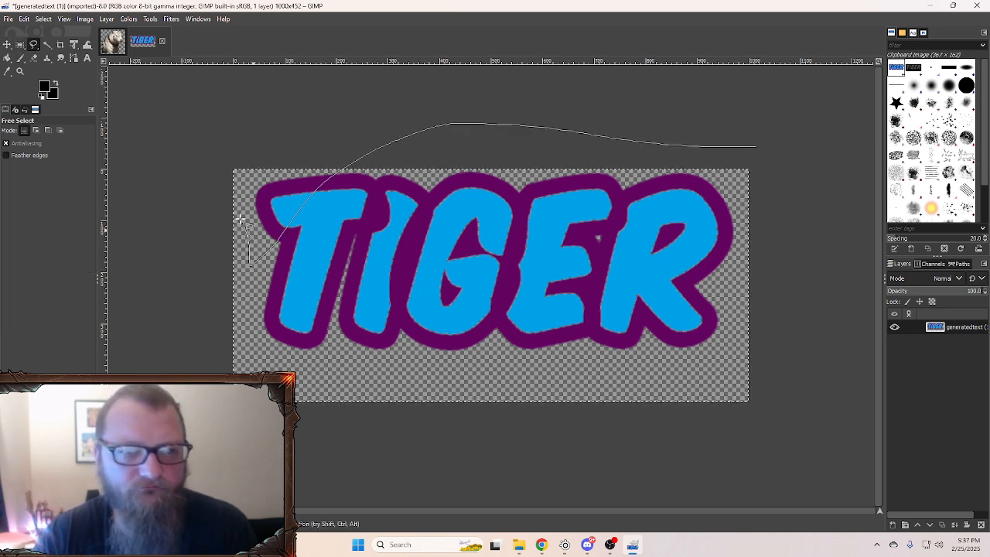
{"action": "right_click", "coordinate": [245, 176]}
{"action": "left_click", "coordinate": [232, 178]}
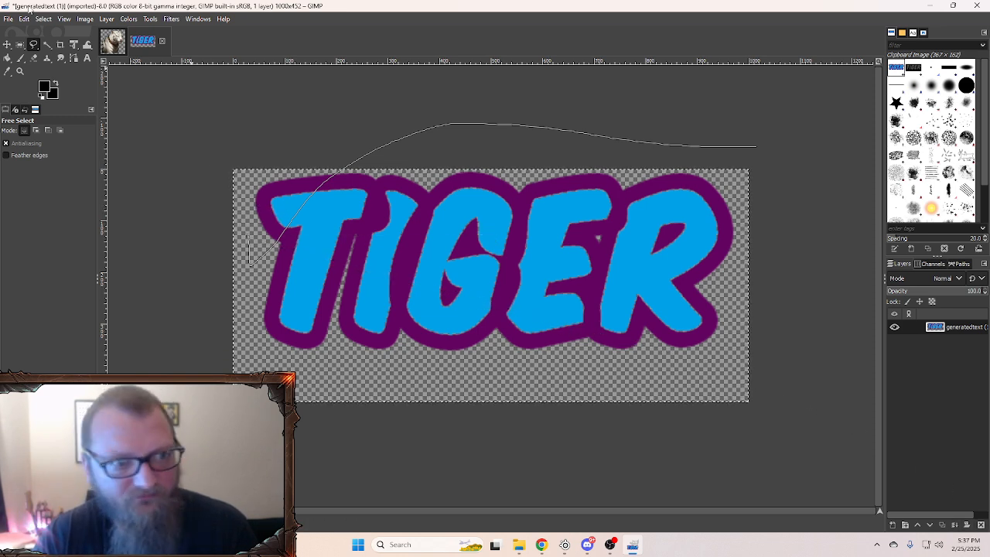
{"action": "left_click", "coordinate": [7, 44]}
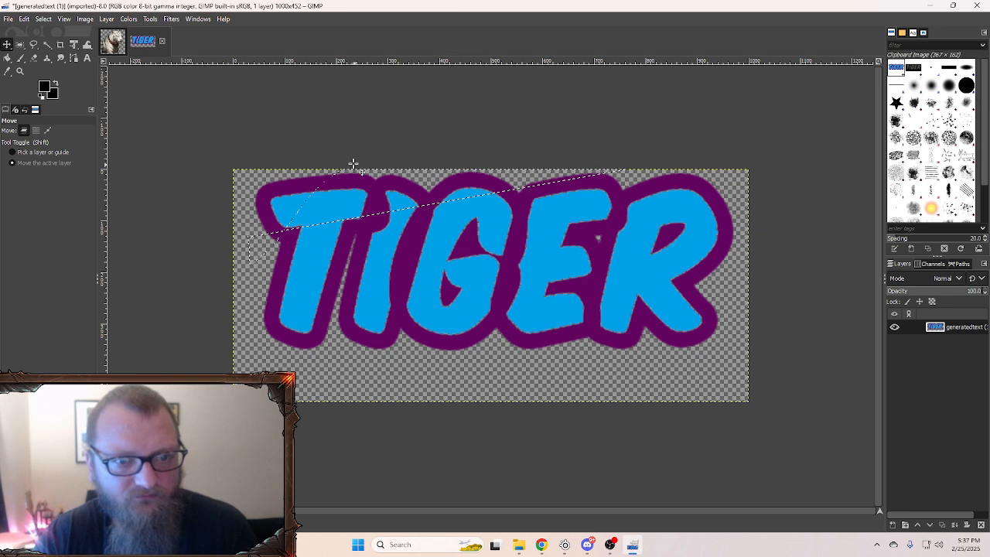
Step: Outline the entire TIGER lettering with a freehand selection and cut it from the lettering image
{"action": "left_click", "coordinate": [34, 44]}
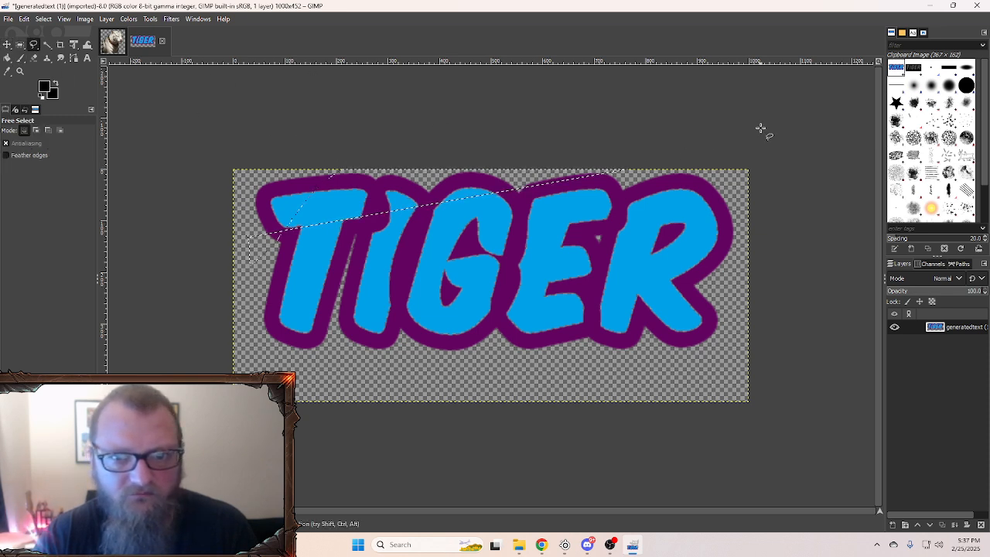
{"action": "mouse_move", "coordinate": [758, 120]}
{"action": "left_mouse_down"}
{"action": "mouse_move", "coordinate": [430, 137]}
{"action": "mouse_move", "coordinate": [245, 181]}
{"action": "mouse_move", "coordinate": [239, 320]}
{"action": "mouse_move", "coordinate": [291, 362]}
{"action": "mouse_move", "coordinate": [415, 385]}
{"action": "mouse_move", "coordinate": [681, 376]}
{"action": "mouse_move", "coordinate": [734, 334]}
{"action": "mouse_move", "coordinate": [768, 268]}
{"action": "mouse_move", "coordinate": [758, 122]}
{"action": "left_mouse_up"}
{"action": "key", "text": "Delete"}
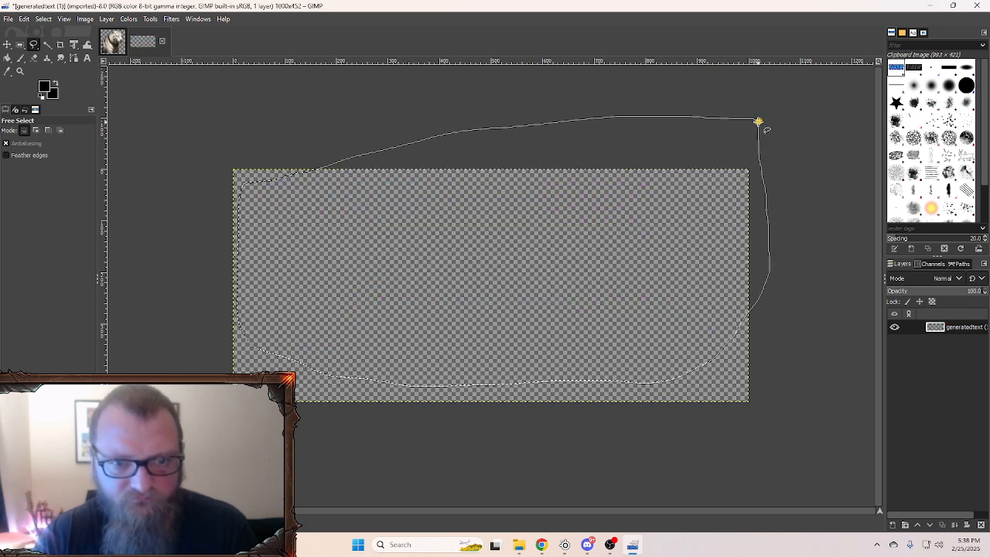
Step: Paste the lettering into the tiger image and move it to the lower-right corner, over the tiger's chest
{"action": "left_click", "coordinate": [115, 43]}
{"action": "key", "text": "ctrl+v"}
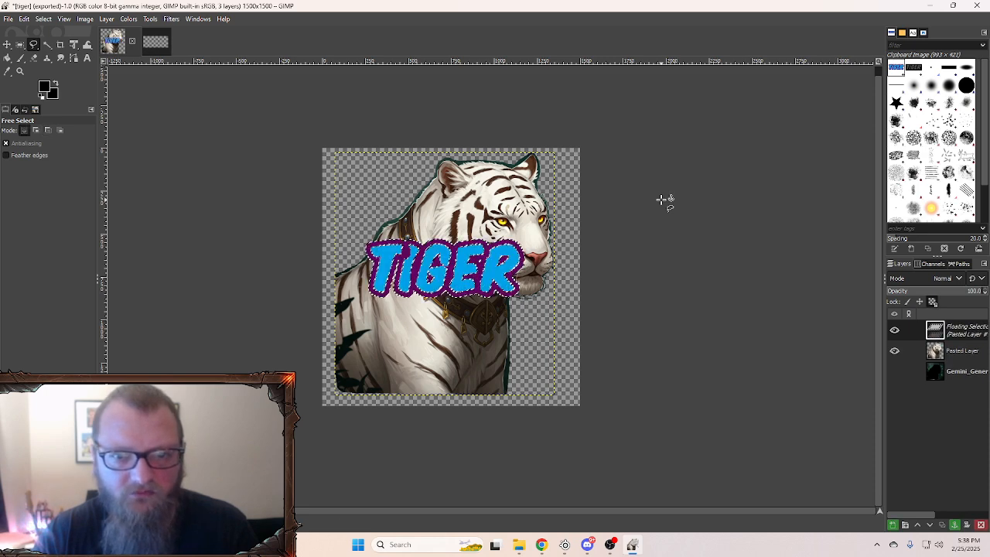
{"action": "left_click", "coordinate": [7, 44]}
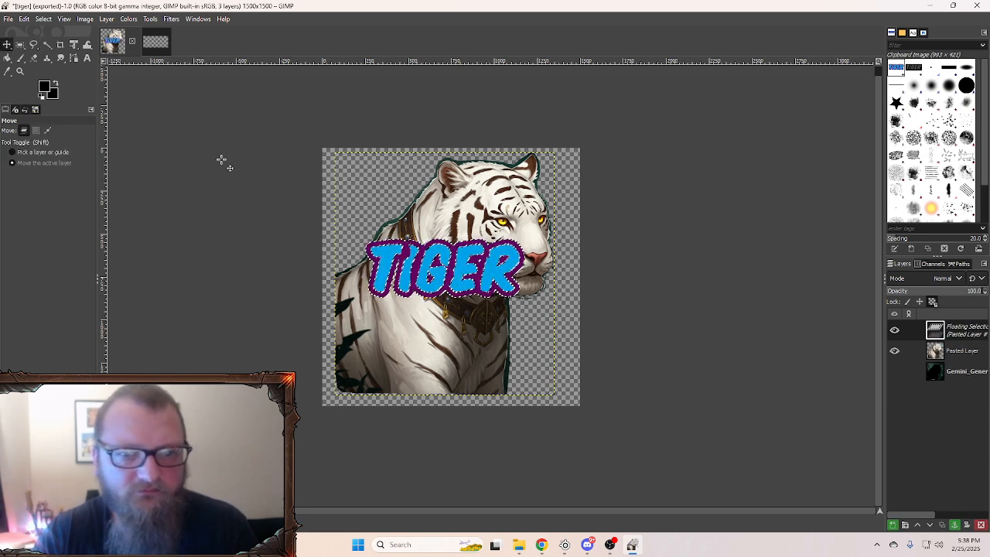
{"action": "left_click_drag", "start_coordinate": [449, 270], "coordinate": [496, 364]}
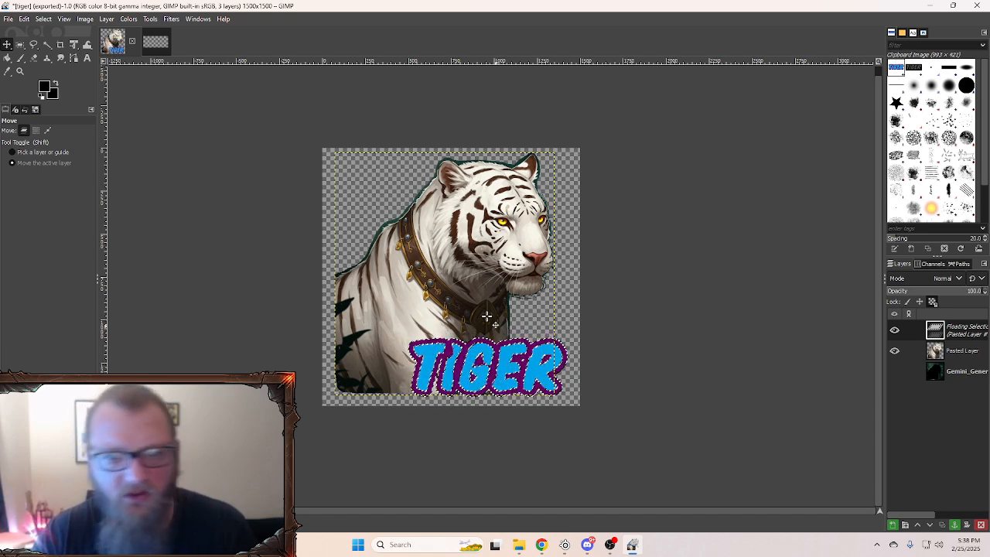
{"action": "mouse_move", "coordinate": [488, 376]}
{"action": "left_mouse_down"}
{"action": "mouse_move", "coordinate": [364, 189]}
{"action": "mouse_move", "coordinate": [410, 190]}
{"action": "mouse_move", "coordinate": [495, 362]}
{"action": "mouse_move", "coordinate": [364, 362]}
{"action": "mouse_move", "coordinate": [515, 202]}
{"action": "mouse_move", "coordinate": [481, 368]}
{"action": "left_mouse_up"}
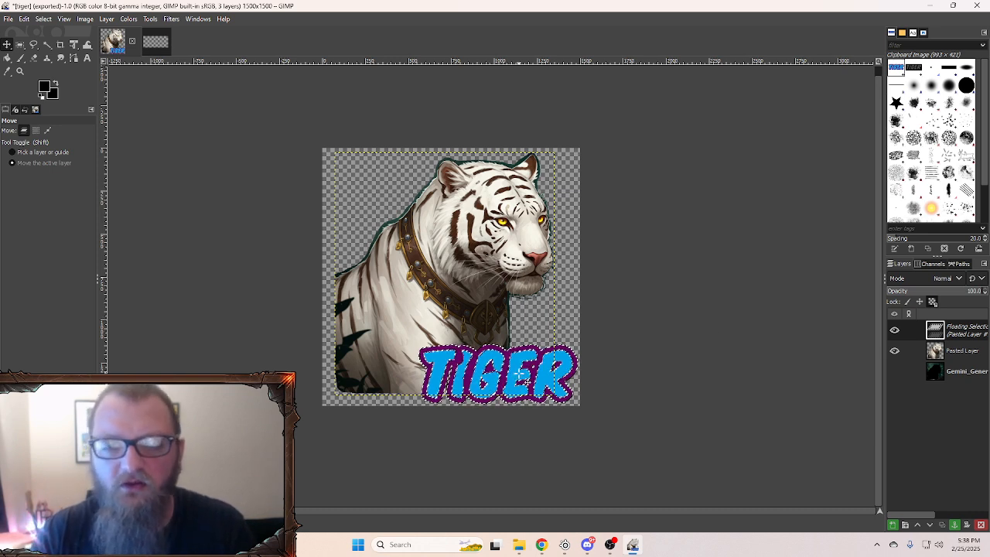
Step: Anchor the floating lettering to the tiger layer and nudge the merged layer slightly up and left on the canvas
{"action": "right_click", "coordinate": [959, 331]}
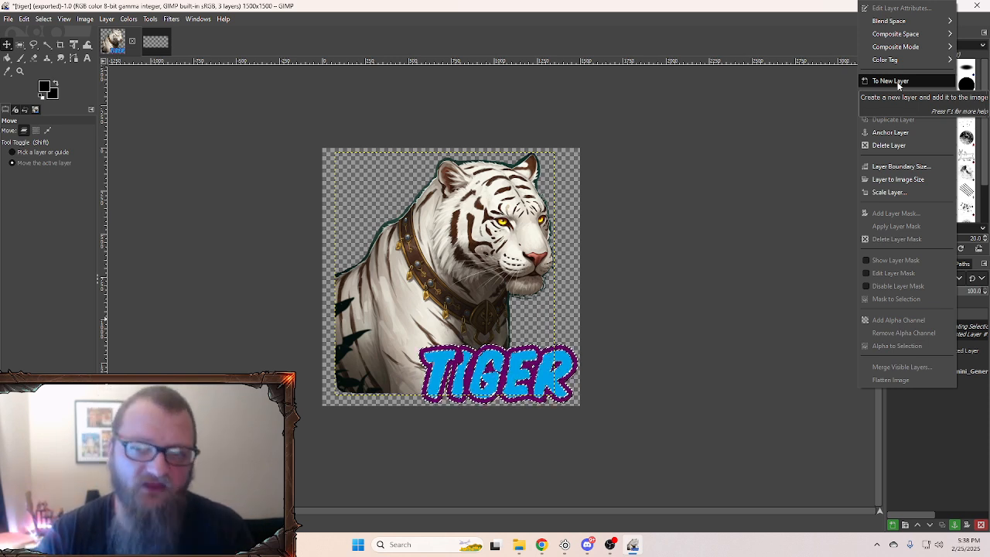
{"action": "left_click", "coordinate": [910, 136]}
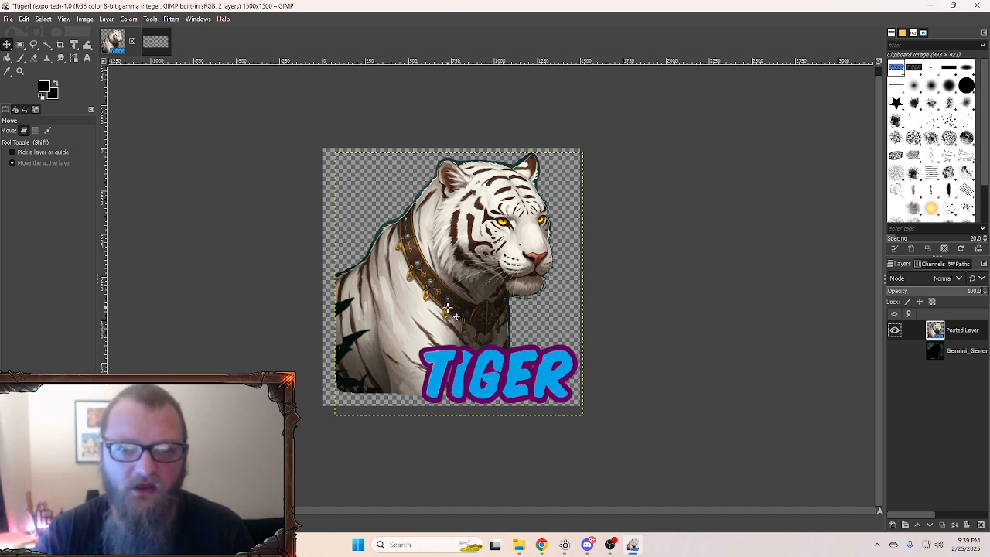
{"action": "mouse_move", "coordinate": [459, 319]}
{"action": "left_mouse_down"}
{"action": "mouse_move", "coordinate": [437, 320]}
{"action": "mouse_move", "coordinate": [490, 329]}
{"action": "mouse_move", "coordinate": [458, 313]}
{"action": "left_mouse_up"}
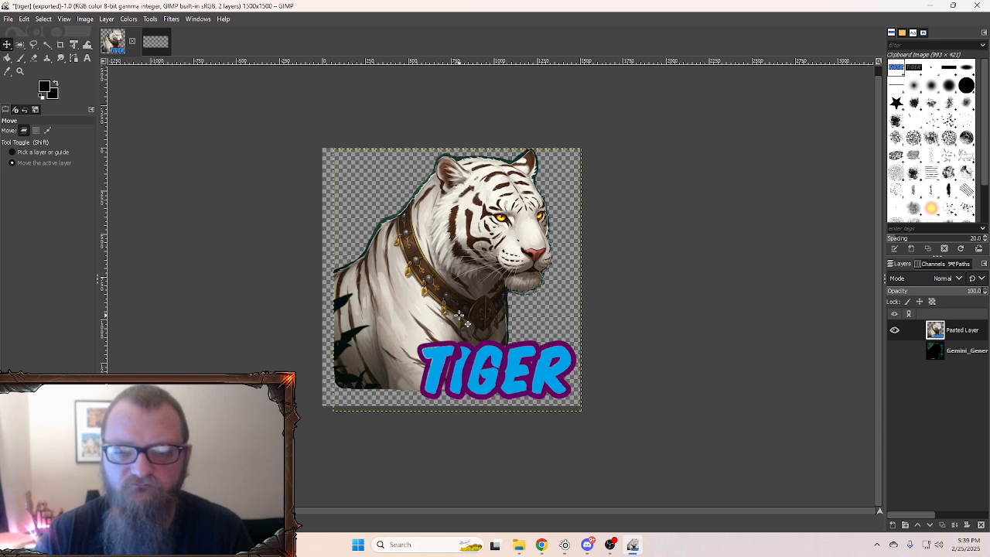
Step: Scale the combined tiger image to 112 × 112 px
{"action": "left_click", "coordinate": [86, 20]}
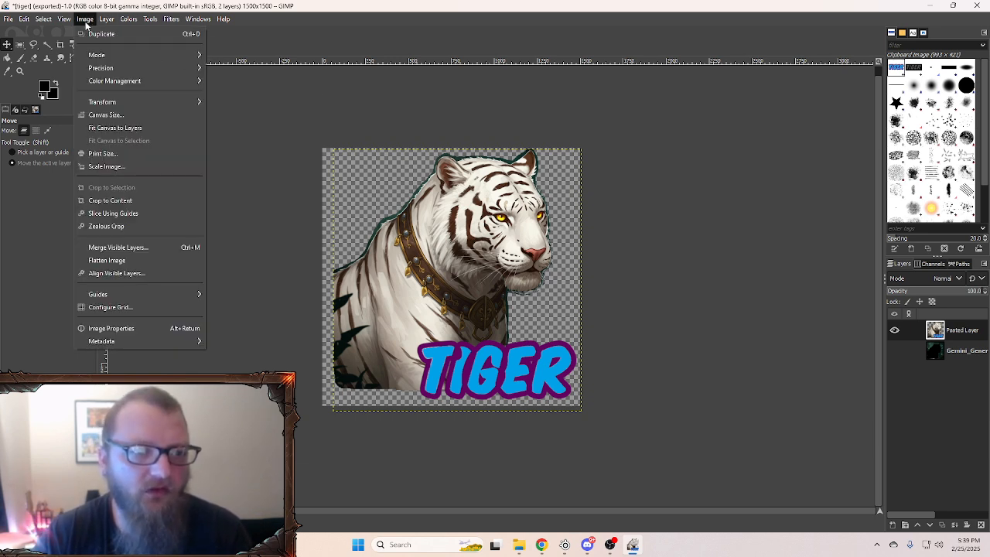
{"action": "left_click", "coordinate": [132, 166]}
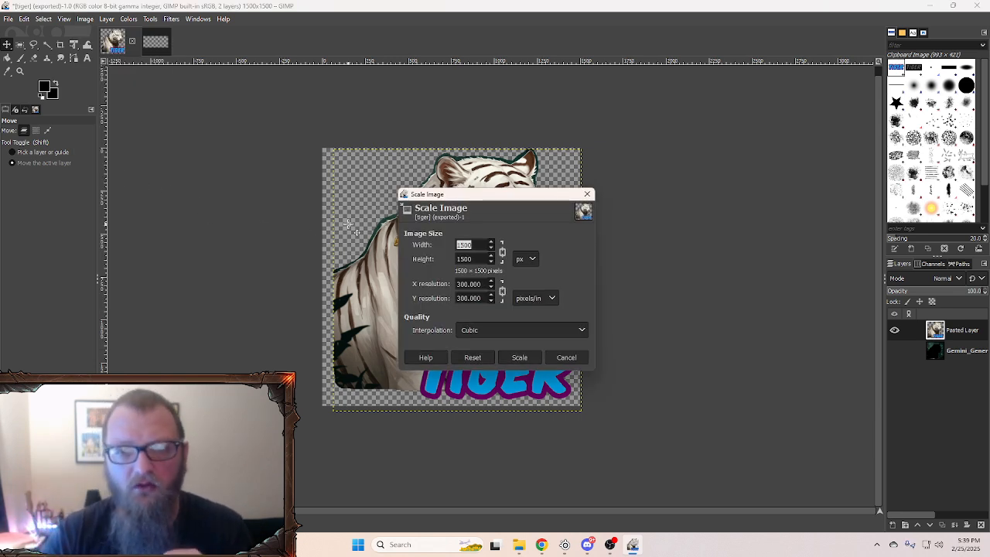
{"action": "type", "text": "112"}
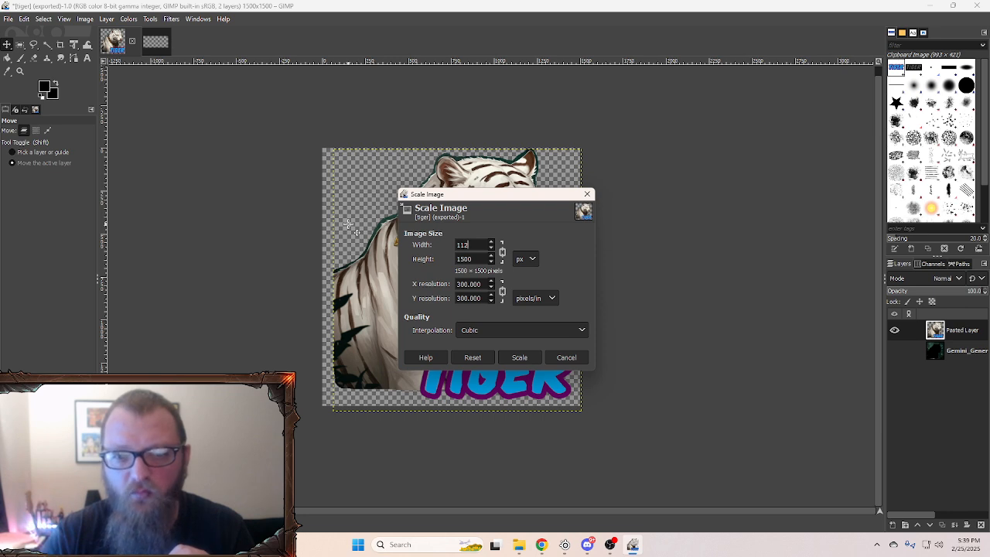
{"action": "left_click", "coordinate": [480, 257]}
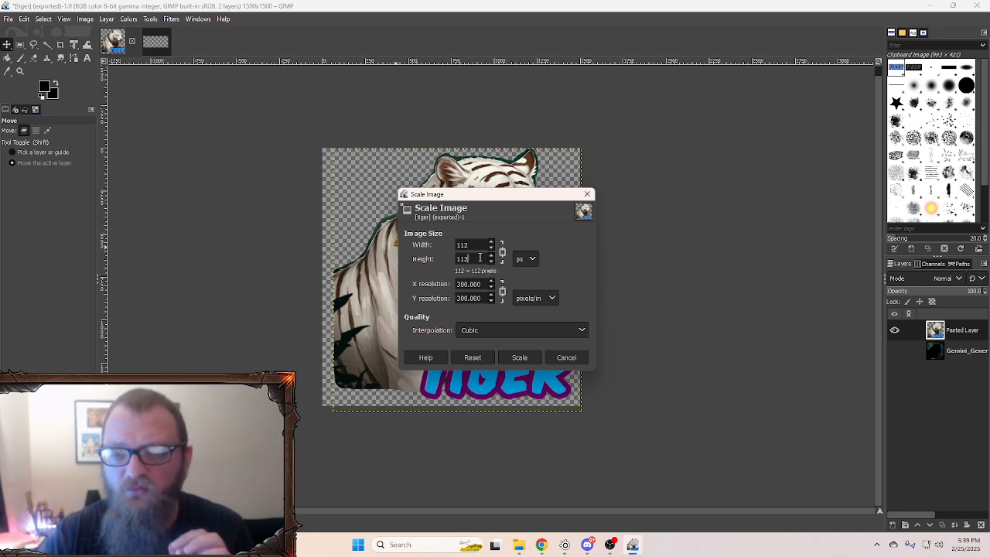
{"action": "left_click", "coordinate": [519, 357]}
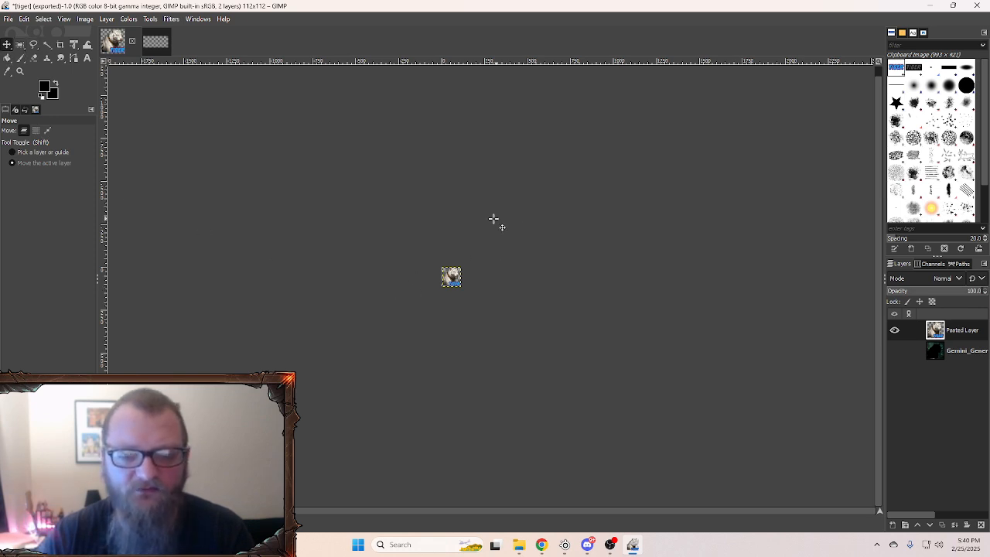
Step: Export the image as tiger1.png to the Downloads folder with the default PNG options
{"action": "left_click", "coordinate": [9, 22]}
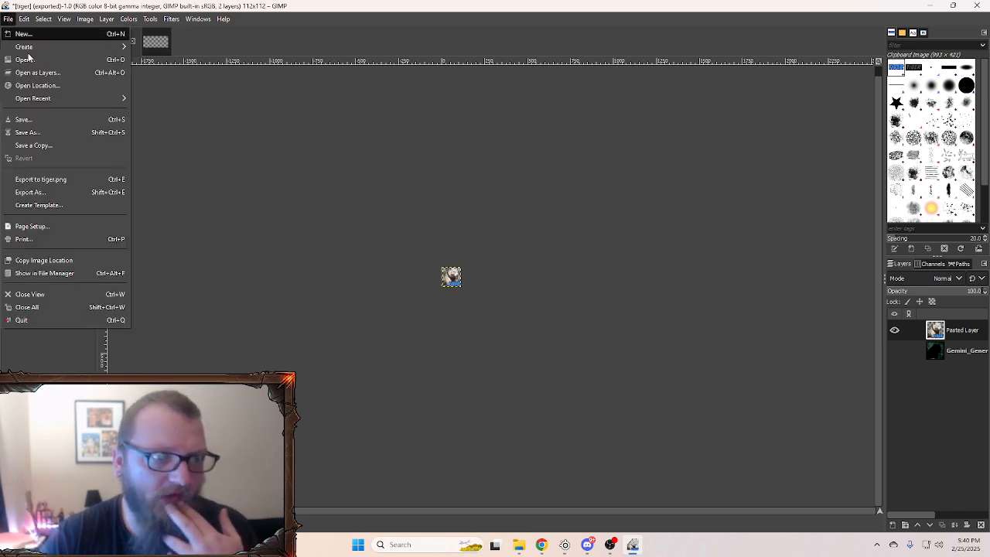
{"action": "left_click", "coordinate": [44, 191]}
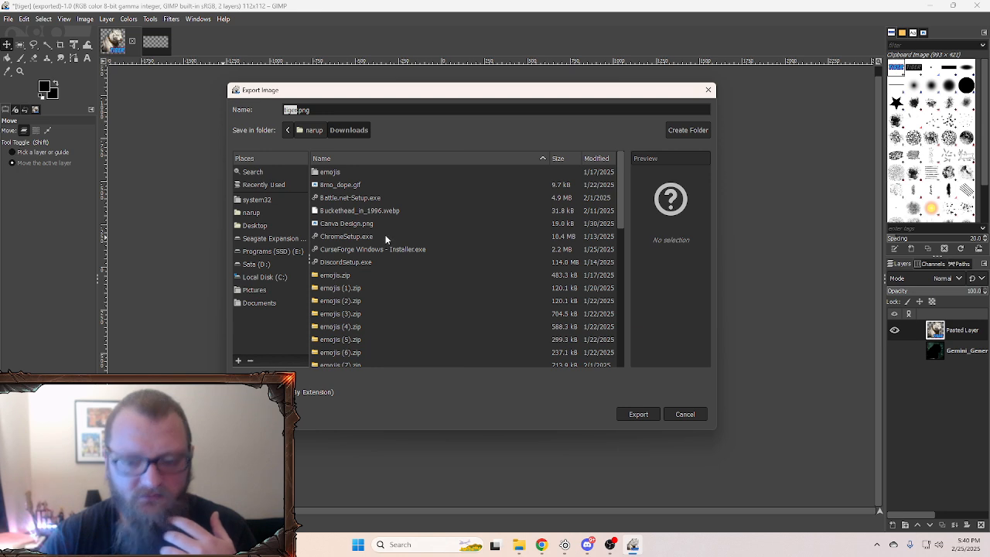
{"action": "key", "text": "Right"}
{"action": "type", "text": "1"}
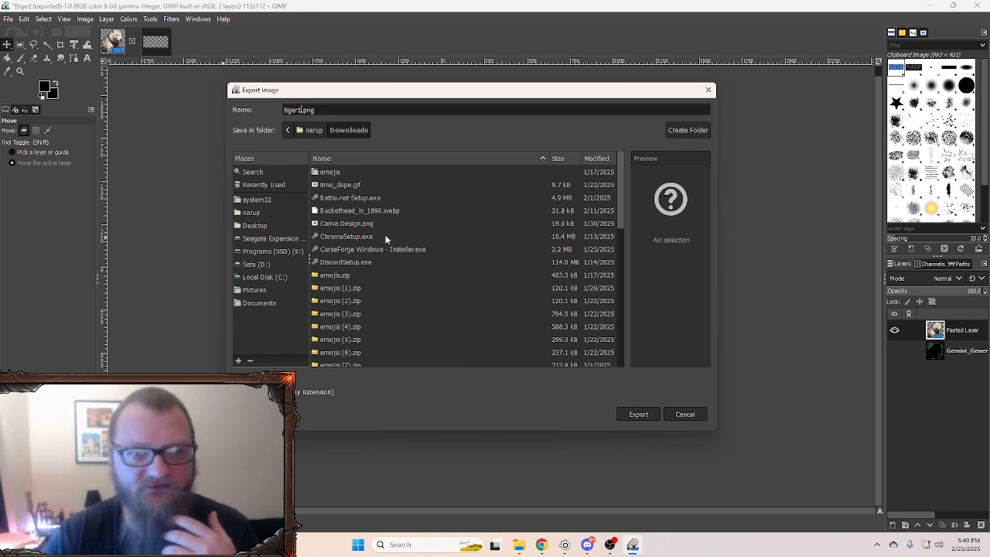
{"action": "left_click", "coordinate": [645, 414]}
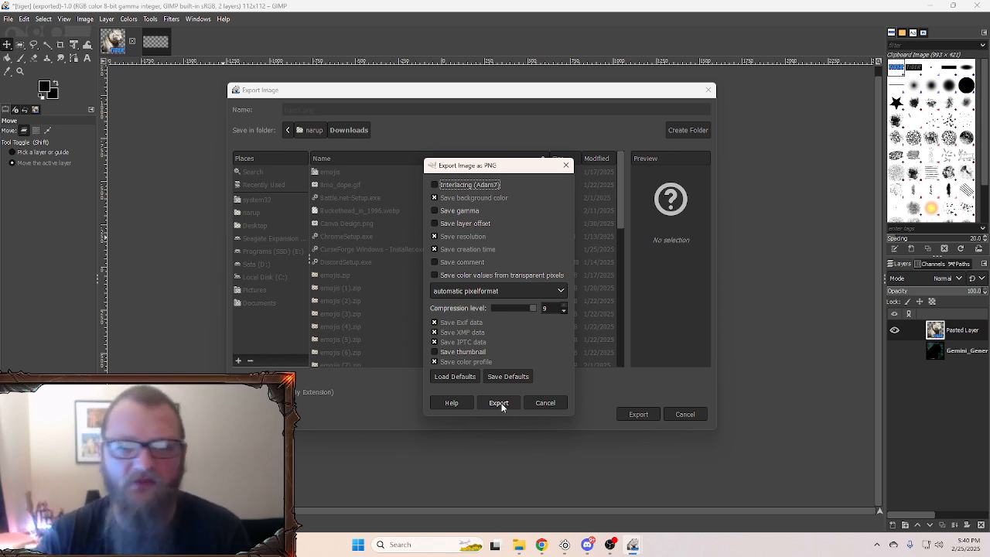
{"action": "left_click", "coordinate": [500, 403]}
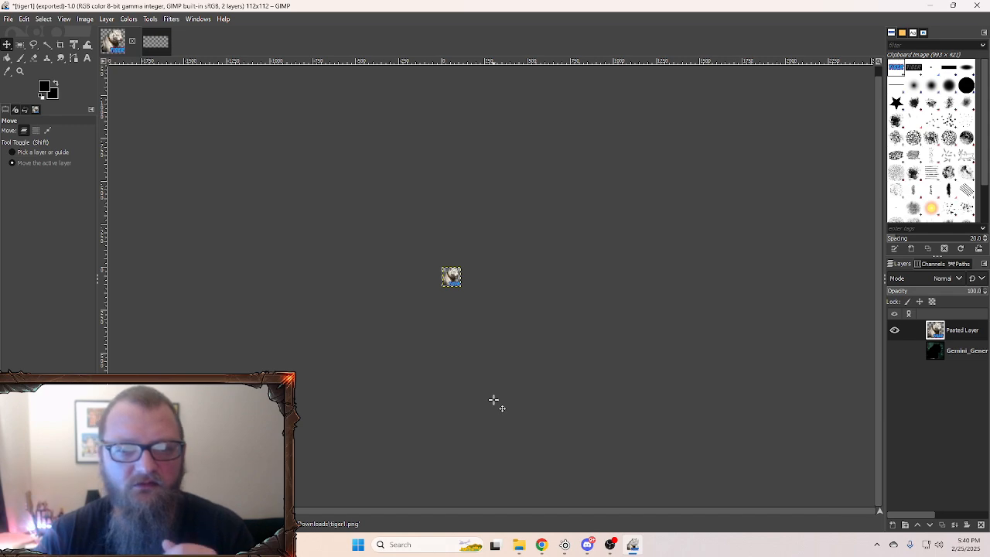
Step: Switch to the Downloads folder in File Explorer, open tiger1.png in the photo viewer and inspect it at different magnifications
{"action": "mouse_move", "coordinate": [519, 547]}
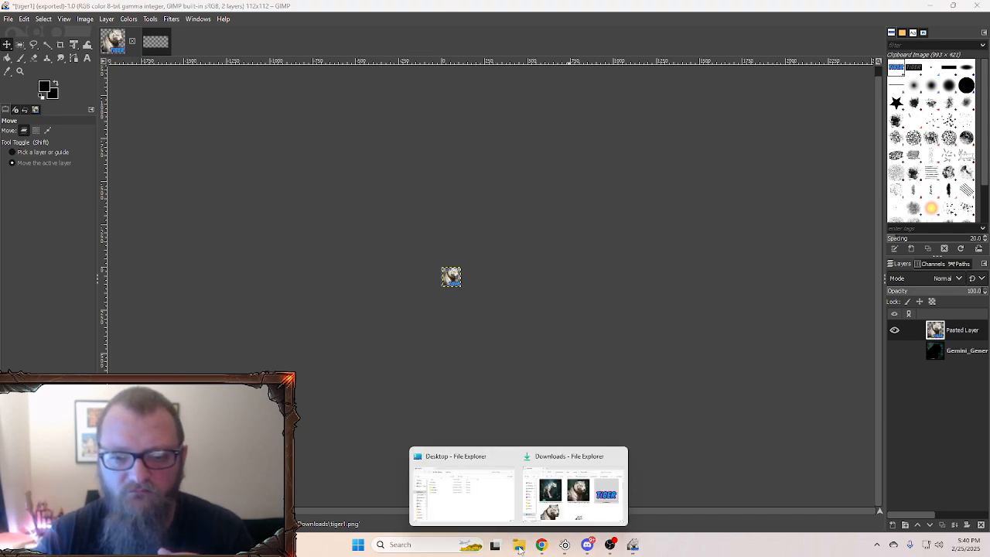
{"action": "left_click", "coordinate": [580, 508]}
{"action": "scroll", "coordinate": [619, 324], "scroll_direction": "down", "scroll_amount": 1}
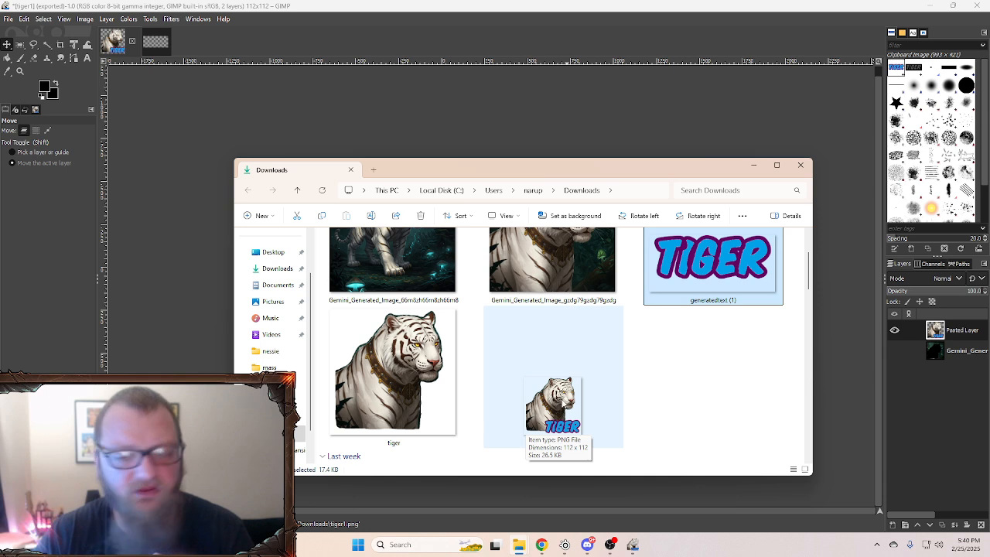
{"action": "double_click", "coordinate": [554, 402]}
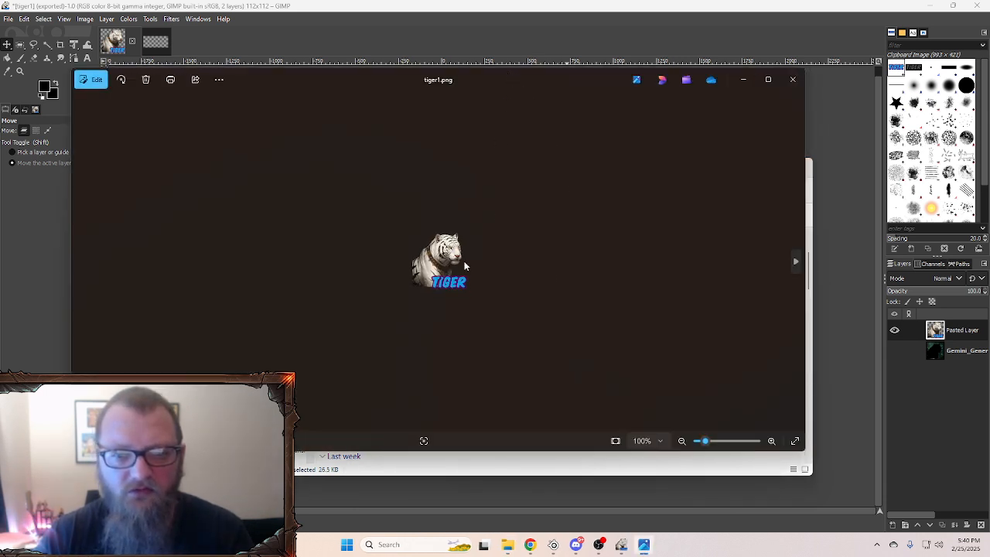
{"action": "scroll", "coordinate": [464, 265], "scroll_direction": "up", "scroll_amount": 1}
{"action": "scroll", "coordinate": [463, 265], "scroll_direction": "down", "scroll_amount": 3}
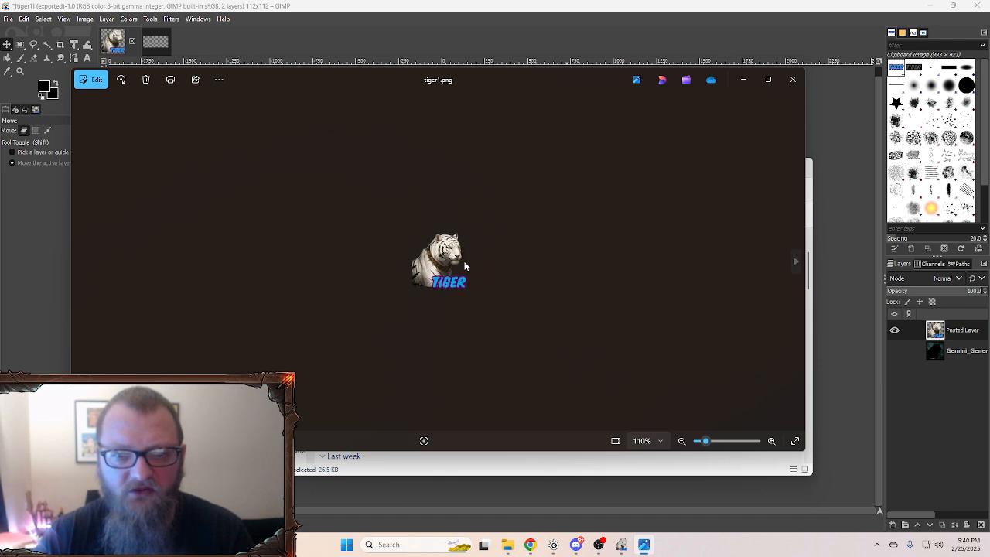
{"action": "scroll", "coordinate": [459, 266], "scroll_direction": "up", "scroll_amount": 2}
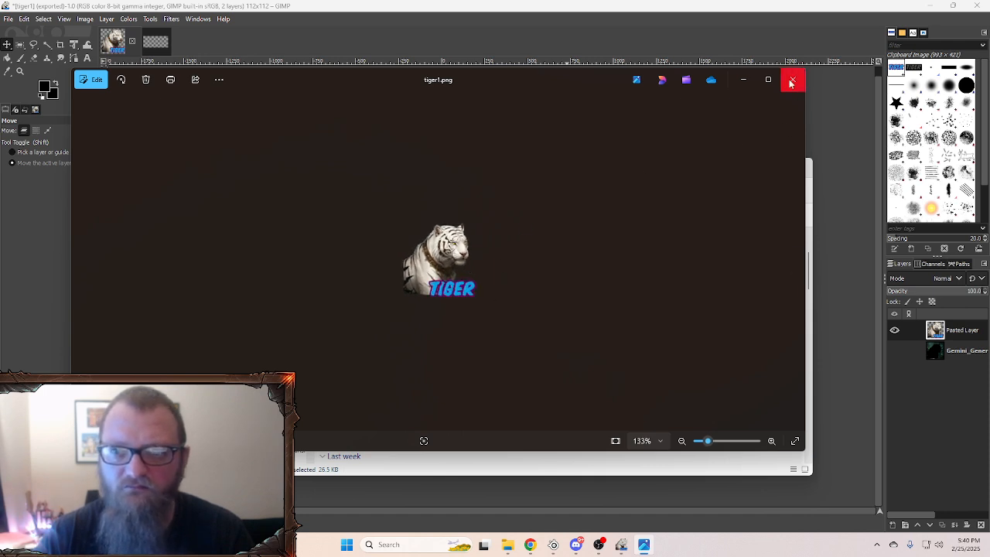